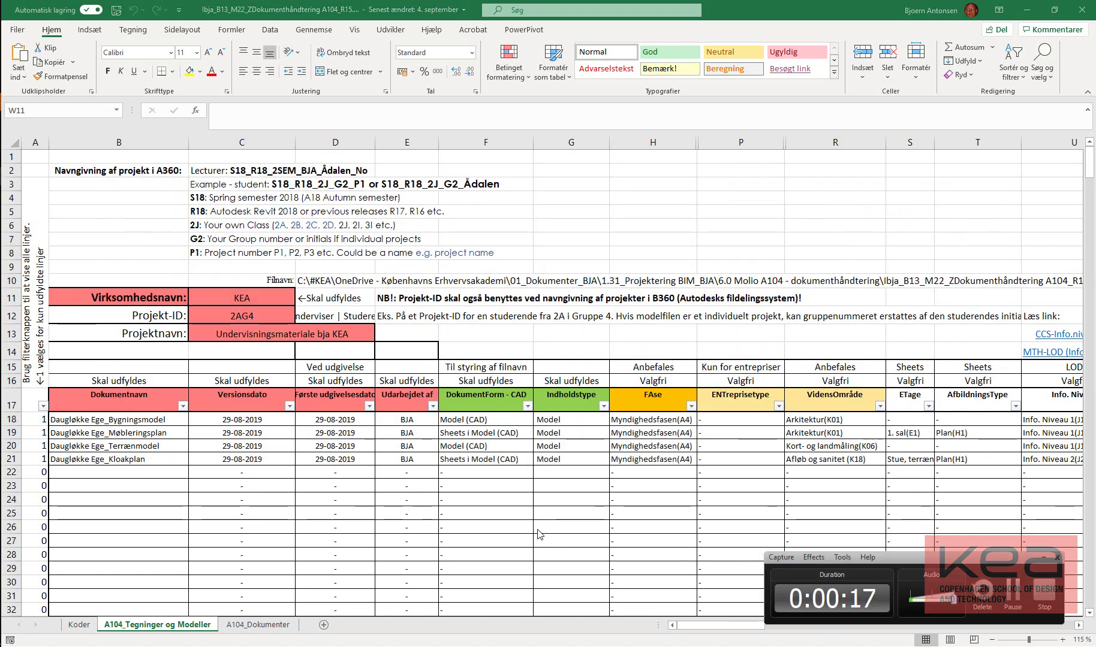
Look through the A104_Dokumenter and A104_Tegninger og Modeller sheets, ending on the Koder code lists
{"action": "left_click", "coordinate": [1043, 559]}
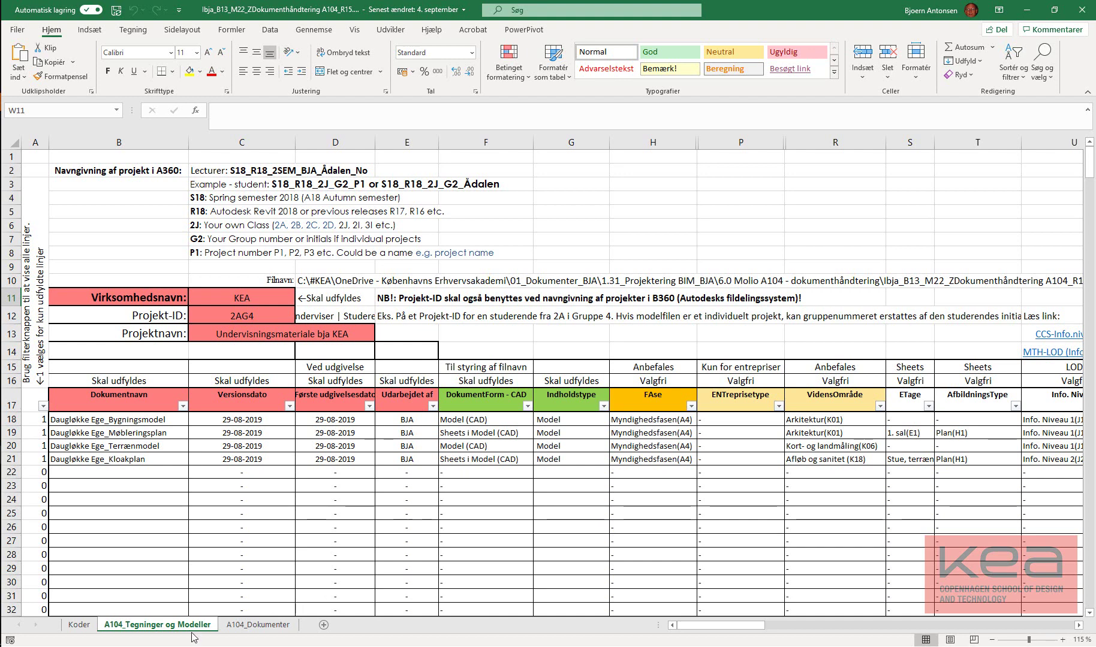
{"action": "left_click", "coordinate": [268, 632]}
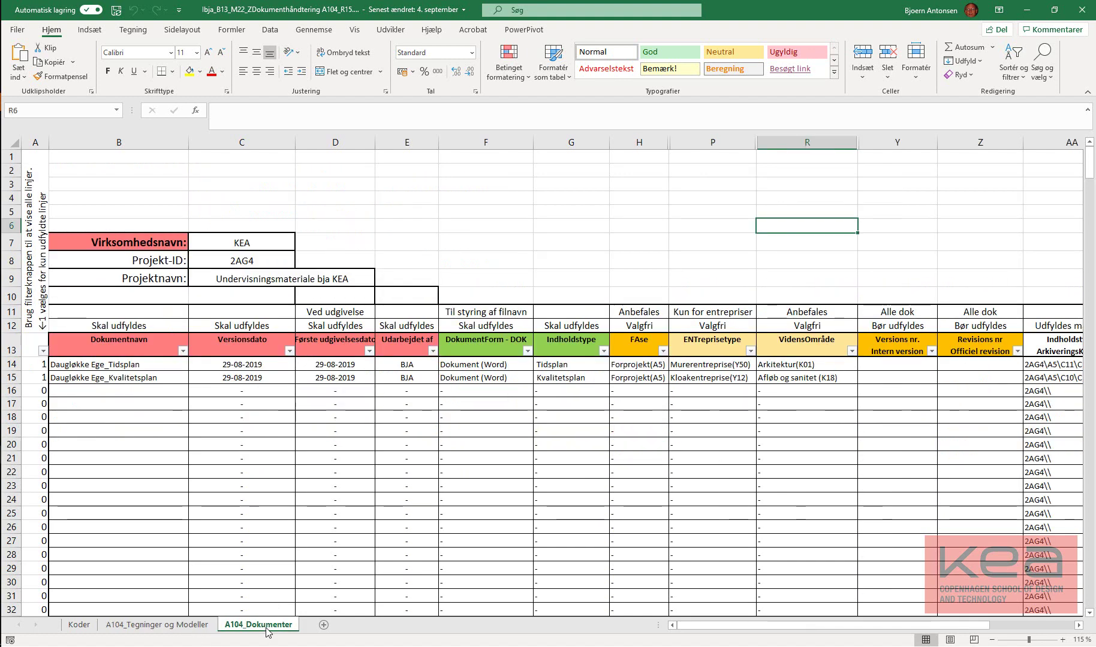
{"action": "left_click", "coordinate": [143, 629]}
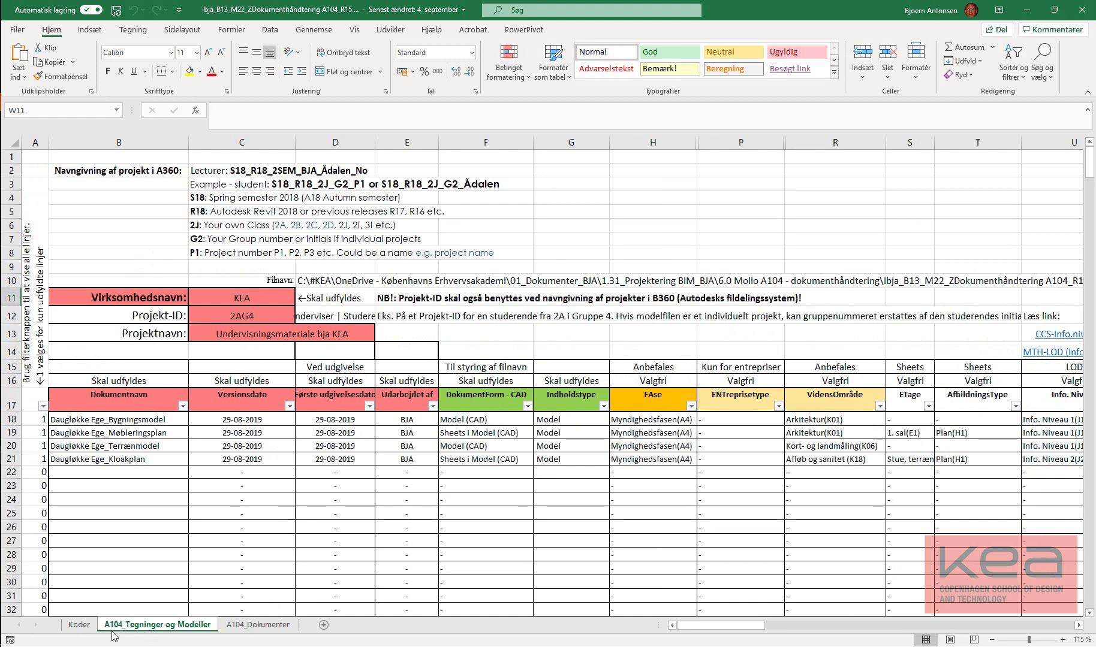
{"action": "left_click", "coordinate": [73, 629]}
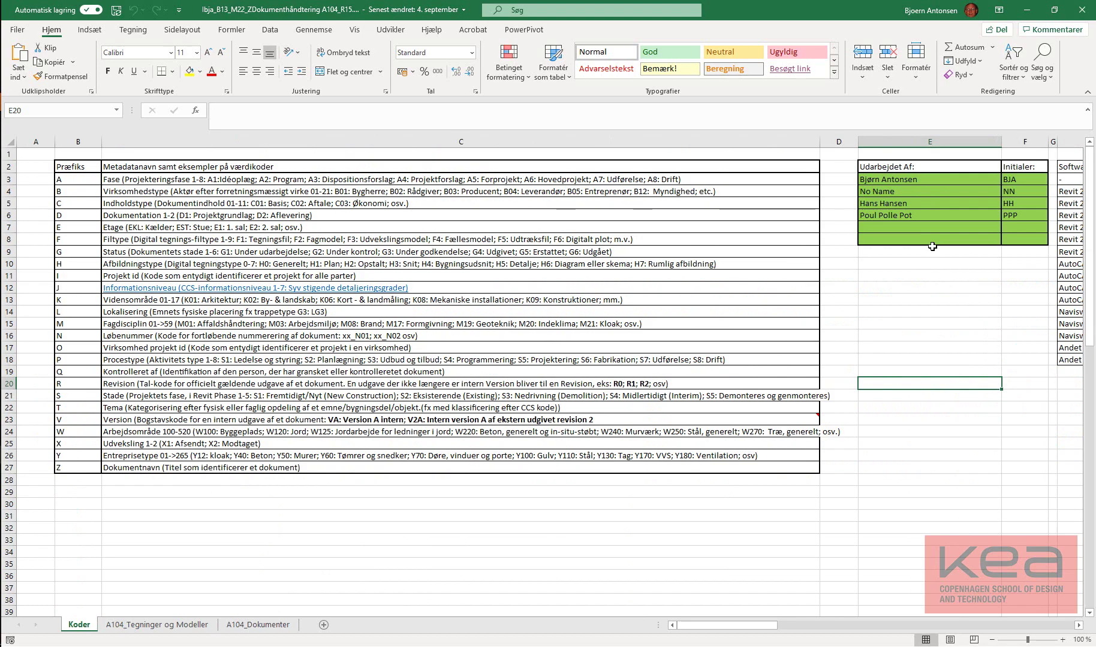
Check the names of the Udarbejdet Af author list and its Initial column, then return to the register
{"action": "mouse_move", "coordinate": [744, 626]}
{"action": "left_mouse_down"}
{"action": "mouse_move", "coordinate": [869, 617]}
{"action": "mouse_move", "coordinate": [803, 632]}
{"action": "mouse_move", "coordinate": [747, 624]}
{"action": "left_mouse_up"}
{"action": "left_click_drag", "start_coordinate": [903, 180], "coordinate": [1036, 239]}
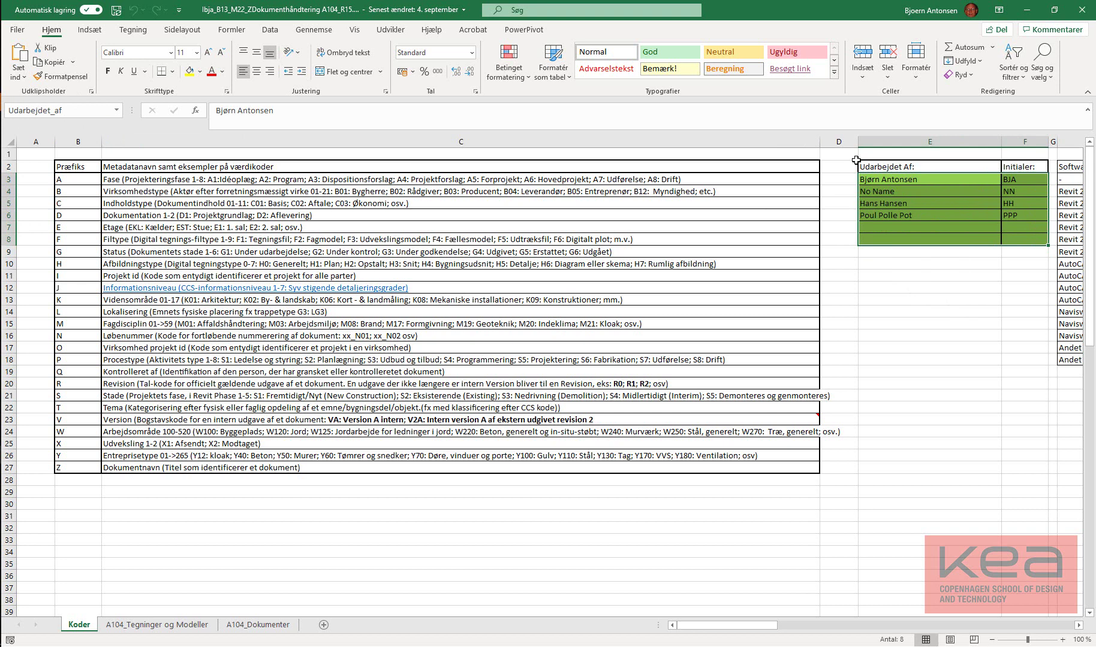
{"action": "left_click", "coordinate": [1019, 179]}
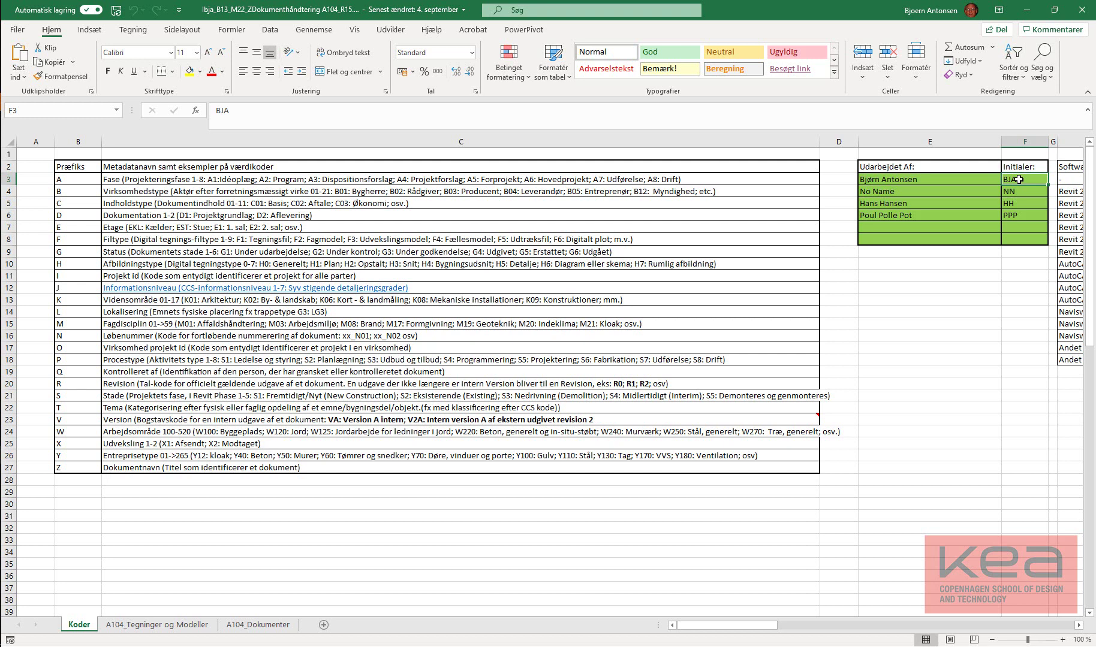
{"action": "left_click_drag", "start_coordinate": [1018, 179], "coordinate": [1022, 240]}
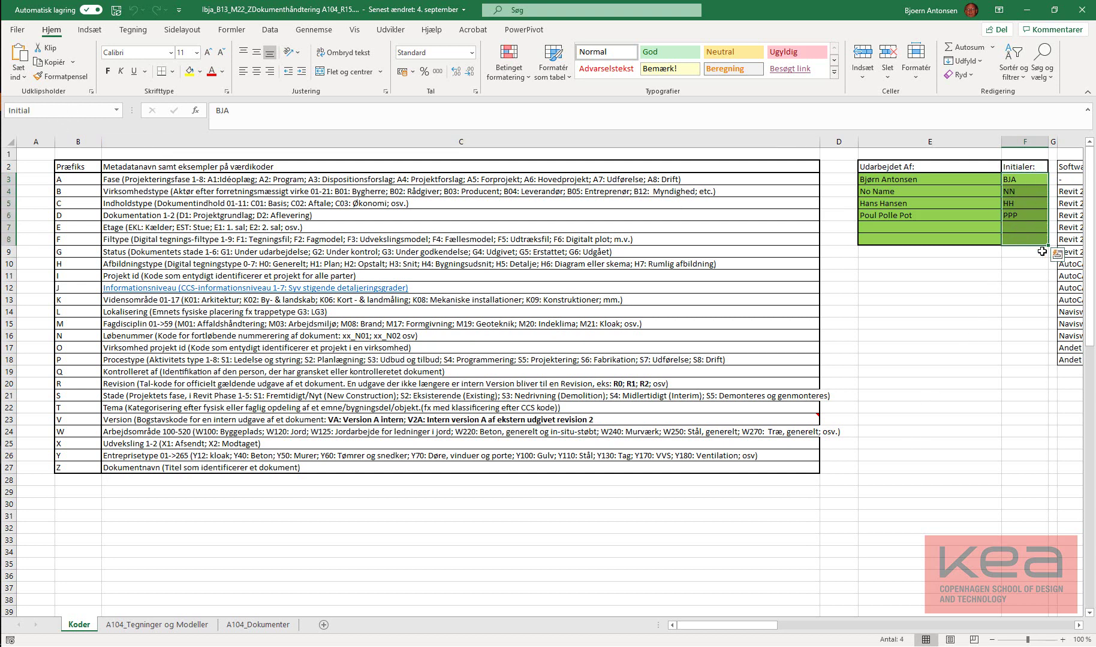
{"action": "left_click_drag", "start_coordinate": [897, 179], "coordinate": [890, 235]}
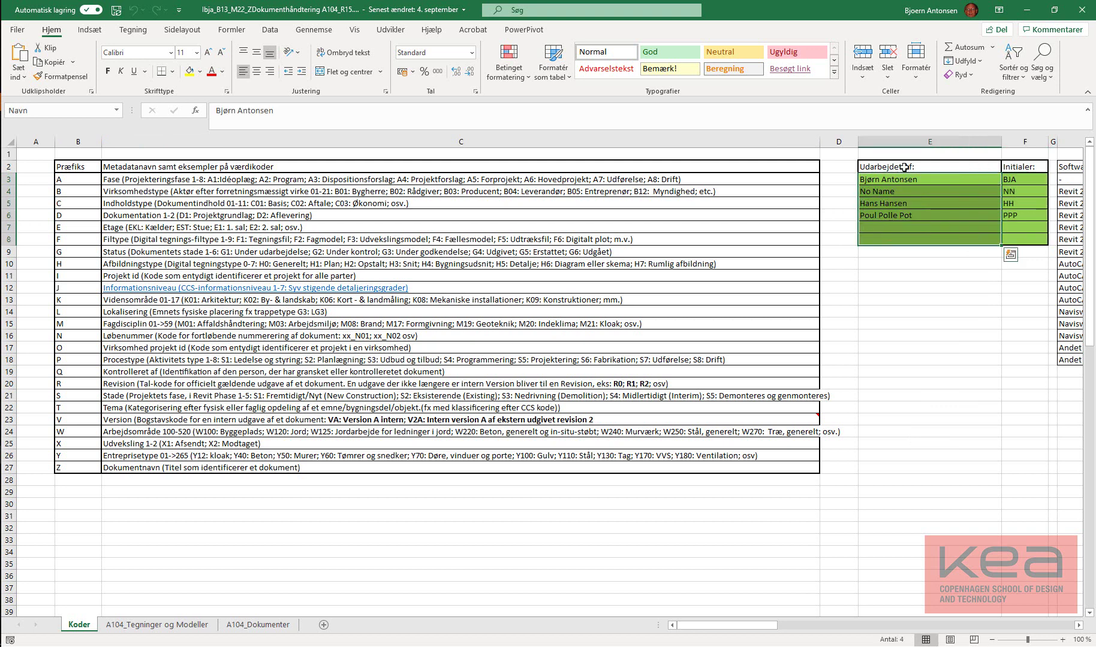
{"action": "left_click", "coordinate": [962, 314]}
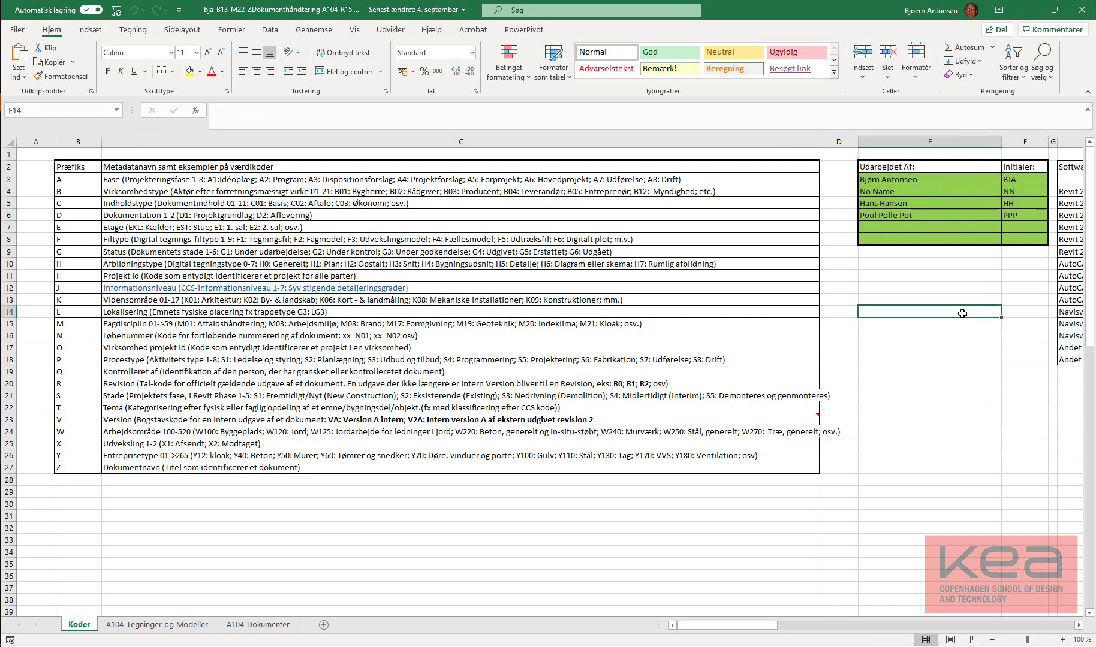
{"action": "left_click", "coordinate": [946, 267]}
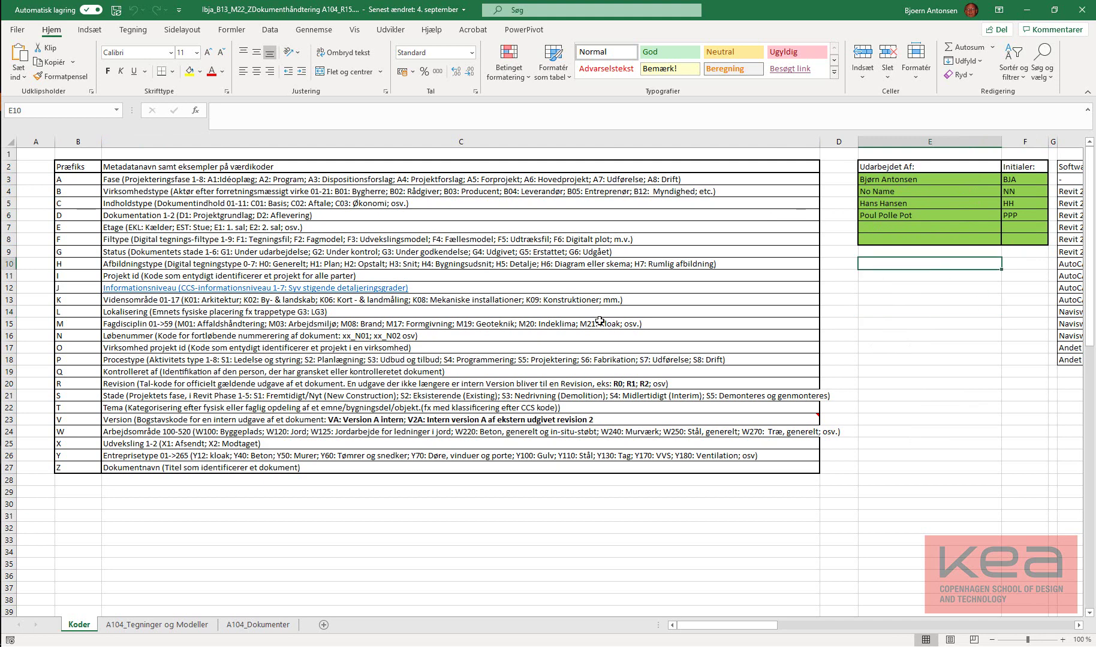
{"action": "left_click", "coordinate": [135, 631]}
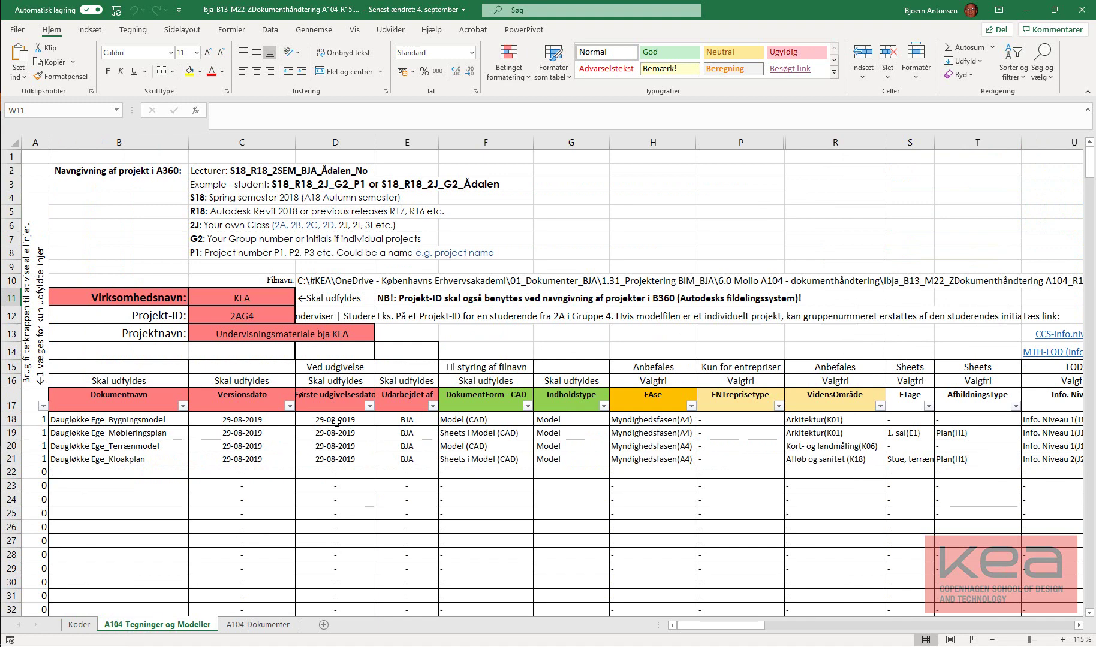
Inspect row 18's Udarbejdet af initials dropdown without changing it, then go back to Koder
{"action": "left_click", "coordinate": [431, 423]}
{"action": "left_click", "coordinate": [444, 424]}
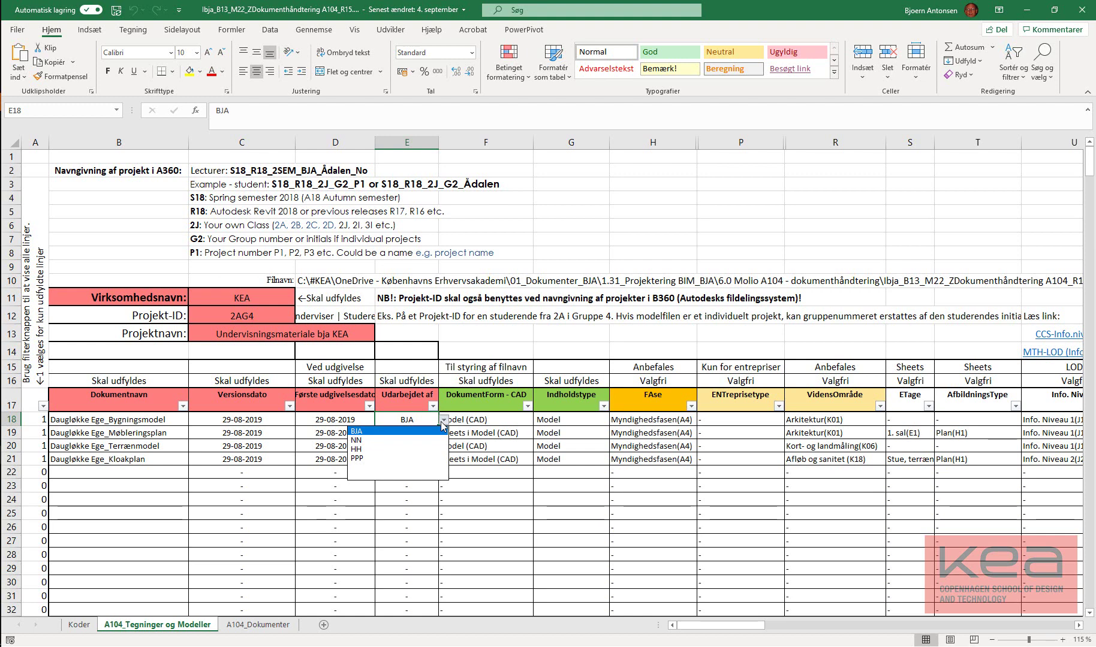
{"action": "left_click", "coordinate": [80, 625]}
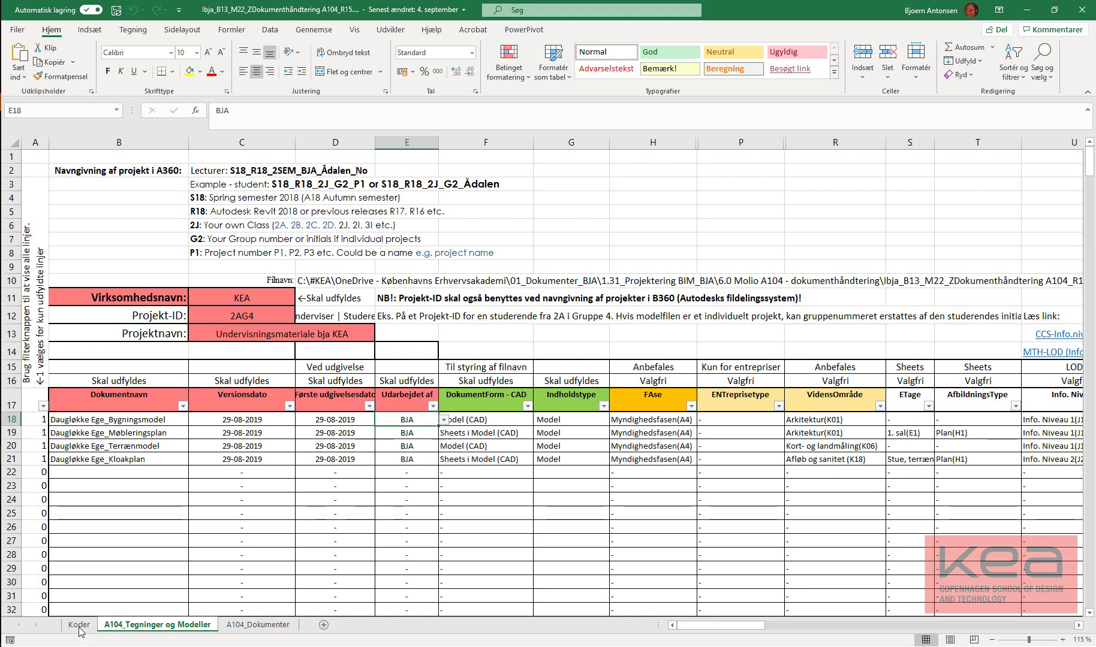
{"action": "left_click", "coordinate": [79, 625]}
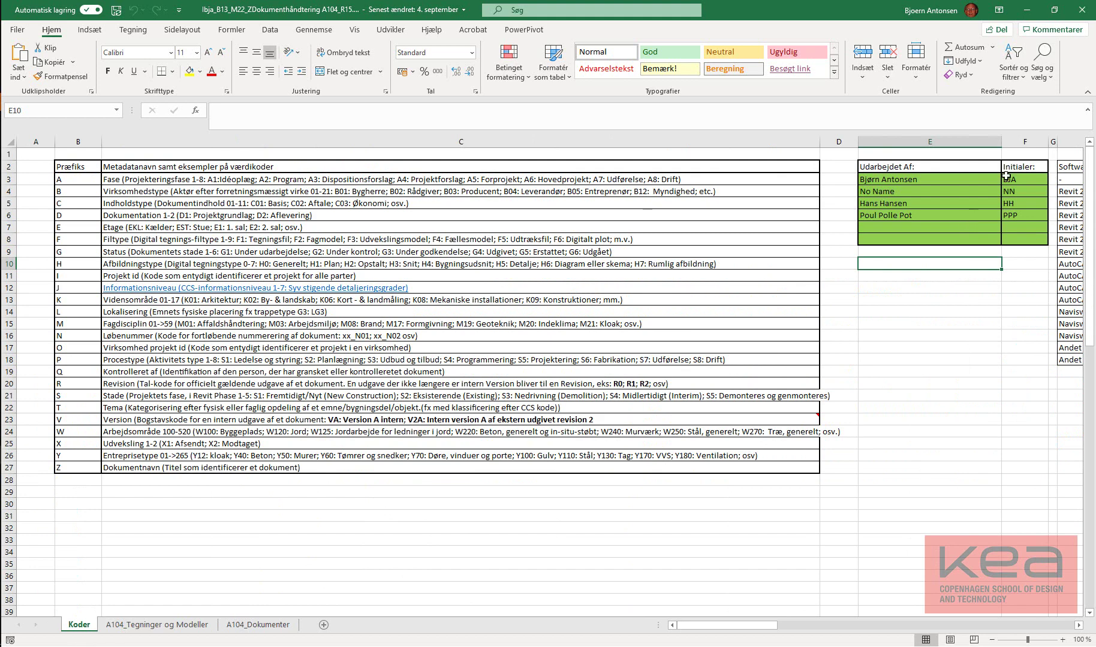
Scroll Koder right to the ENTreprisetype list and inspect Døre & vinduesentreprise(Y70) with code Y70_
{"action": "left_click_drag", "start_coordinate": [745, 628], "coordinate": [782, 630]}
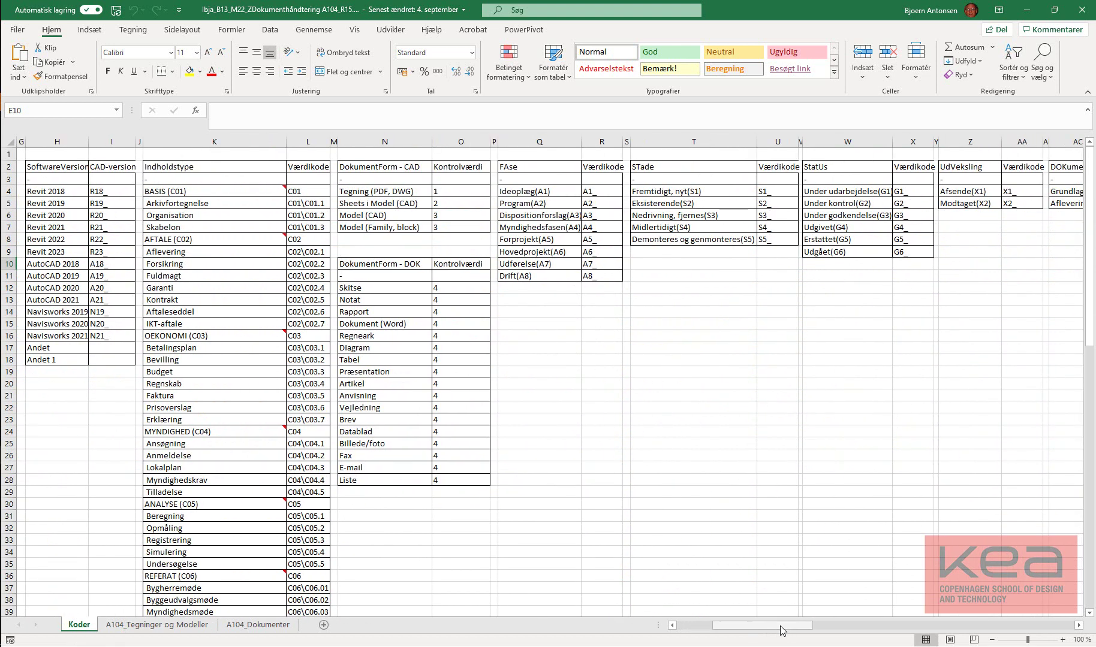
{"action": "left_click_drag", "start_coordinate": [781, 630], "coordinate": [790, 631]}
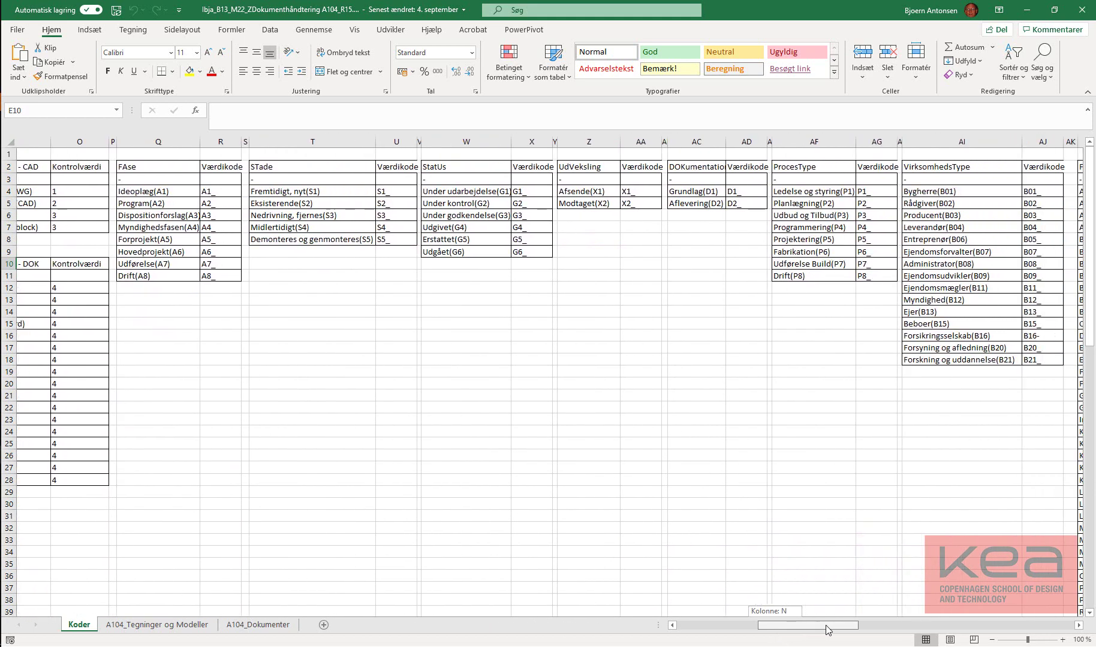
{"action": "left_click_drag", "start_coordinate": [790, 631], "coordinate": [919, 637]}
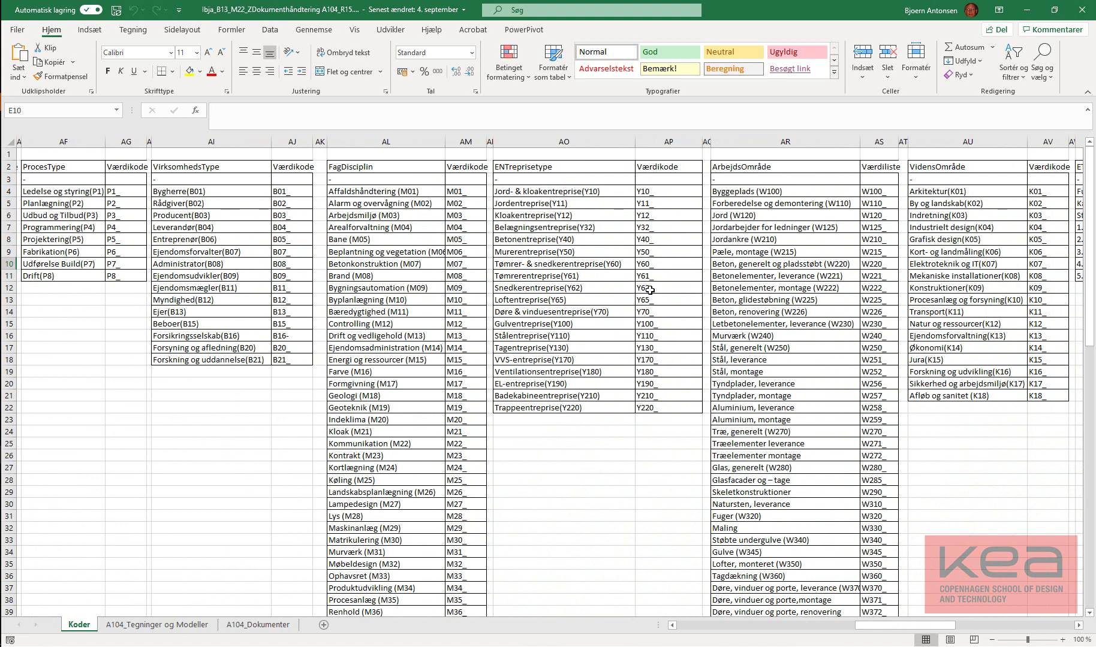
{"action": "left_click_drag", "start_coordinate": [511, 311], "coordinate": [656, 312]}
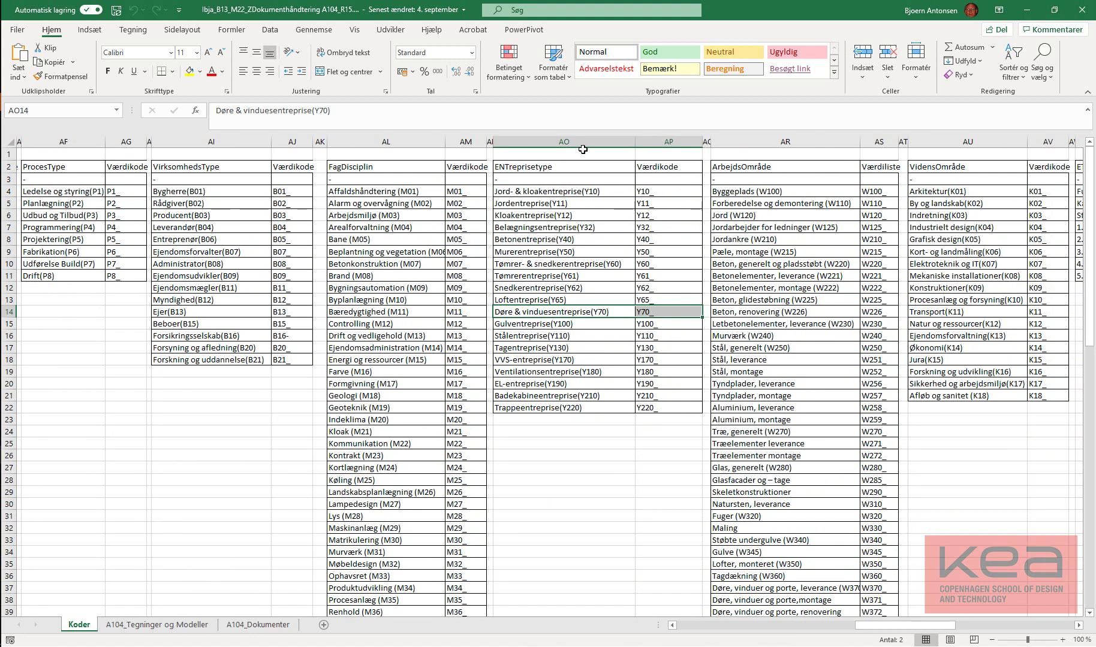
{"action": "left_click", "coordinate": [535, 422]}
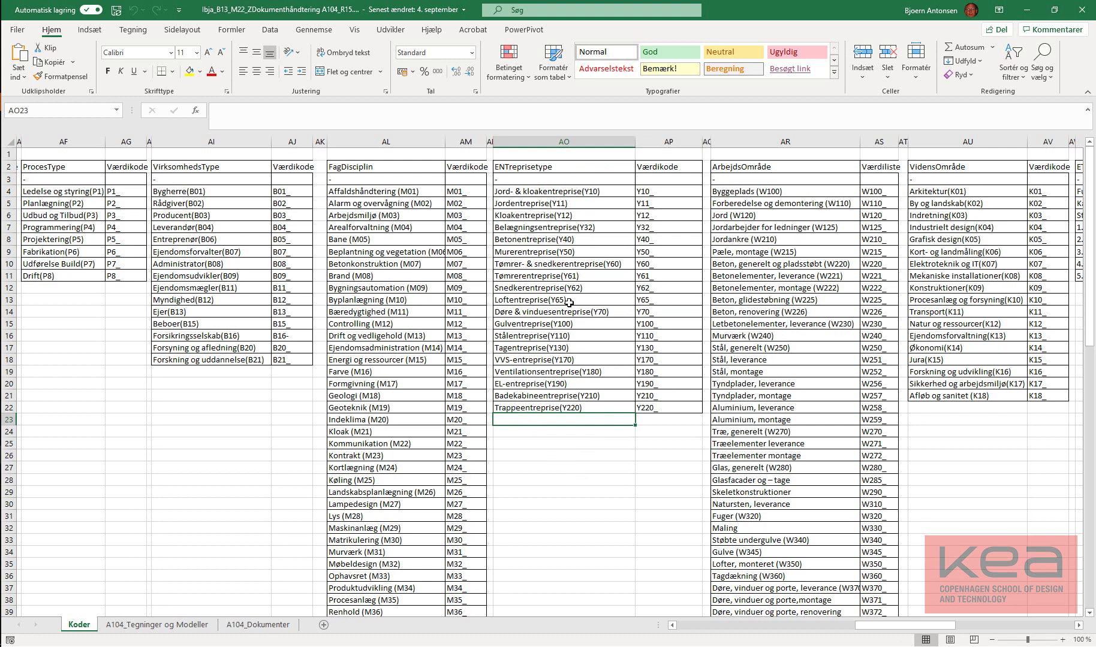
{"action": "left_click_drag", "start_coordinate": [559, 311], "coordinate": [660, 312]}
{"action": "right_click", "coordinate": [662, 315]}
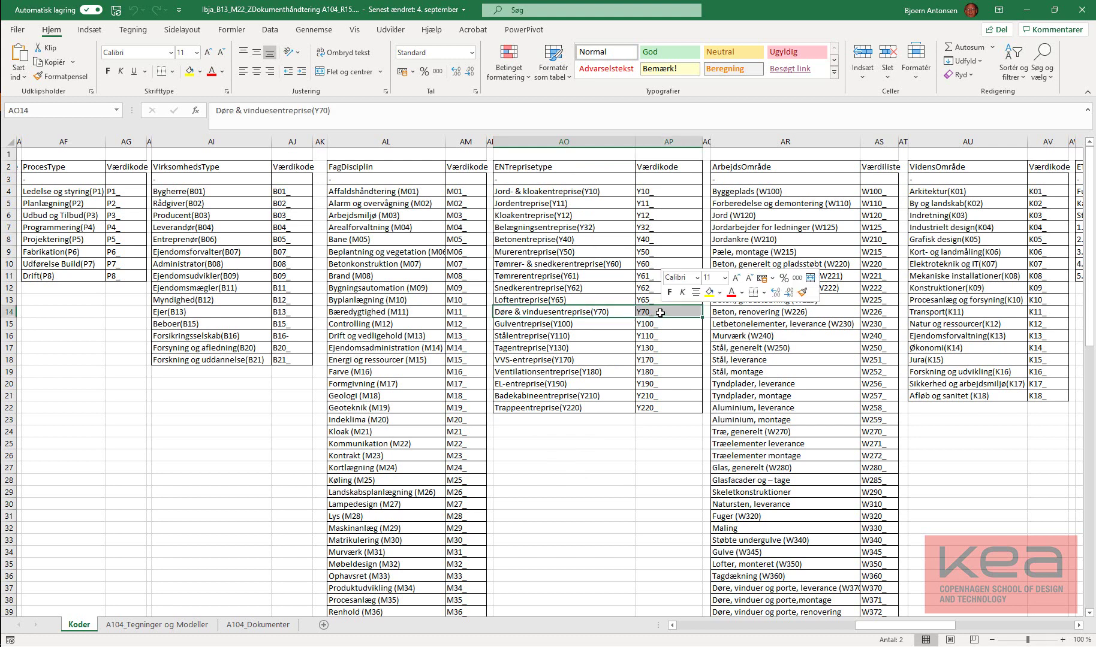
{"action": "left_click", "coordinate": [697, 430]}
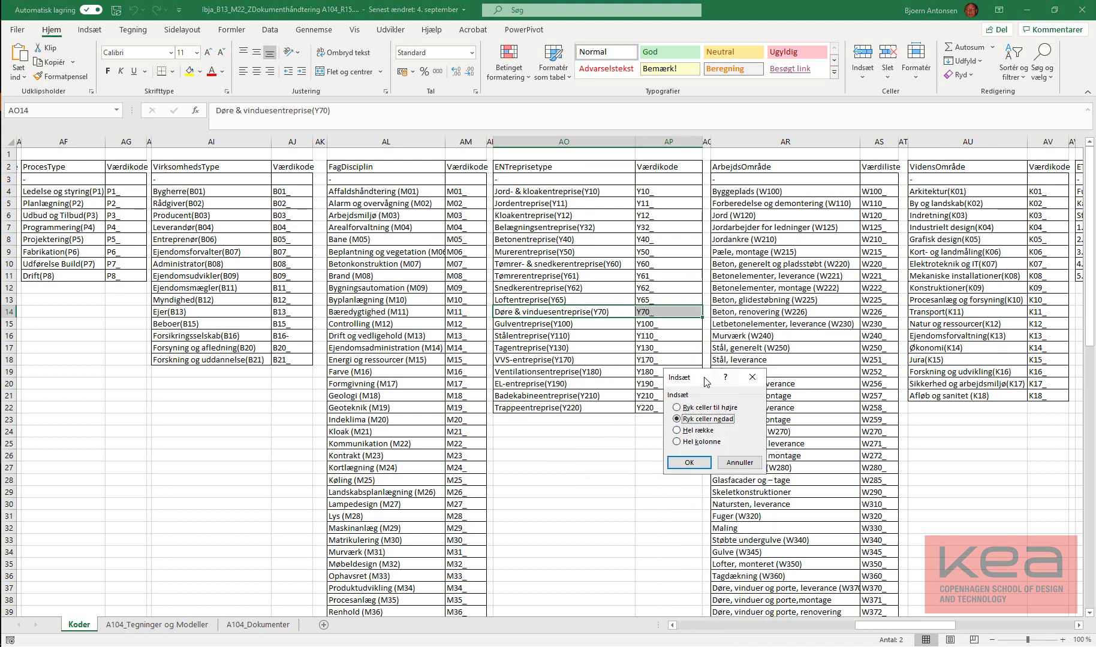
{"action": "left_click", "coordinate": [689, 463]}
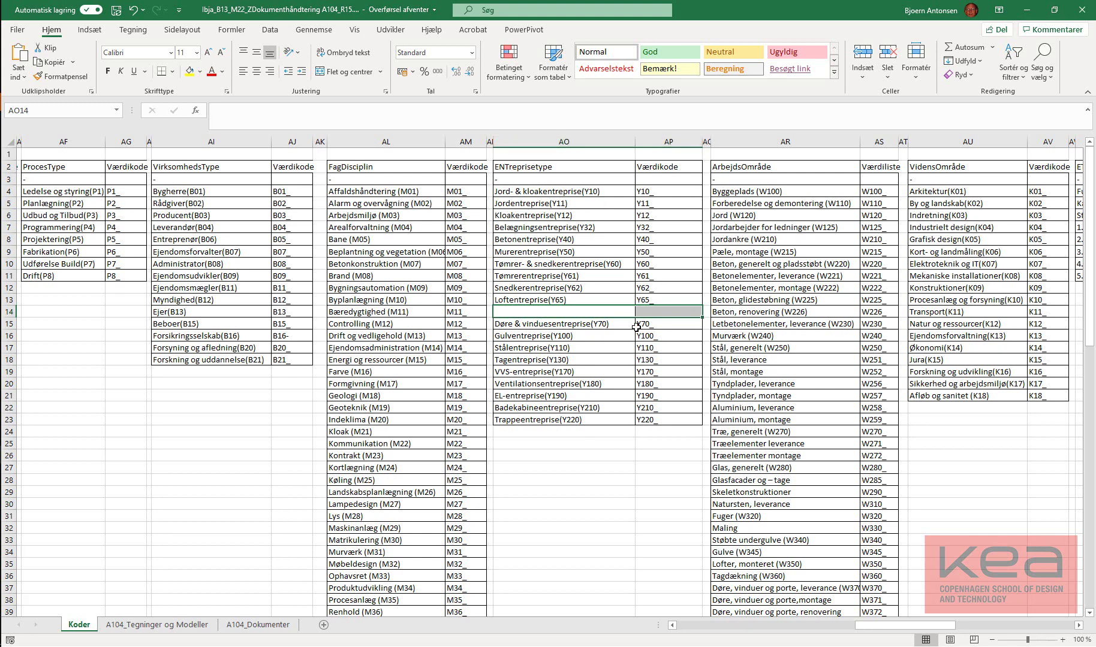
{"action": "key", "text": "ctrl+z"}
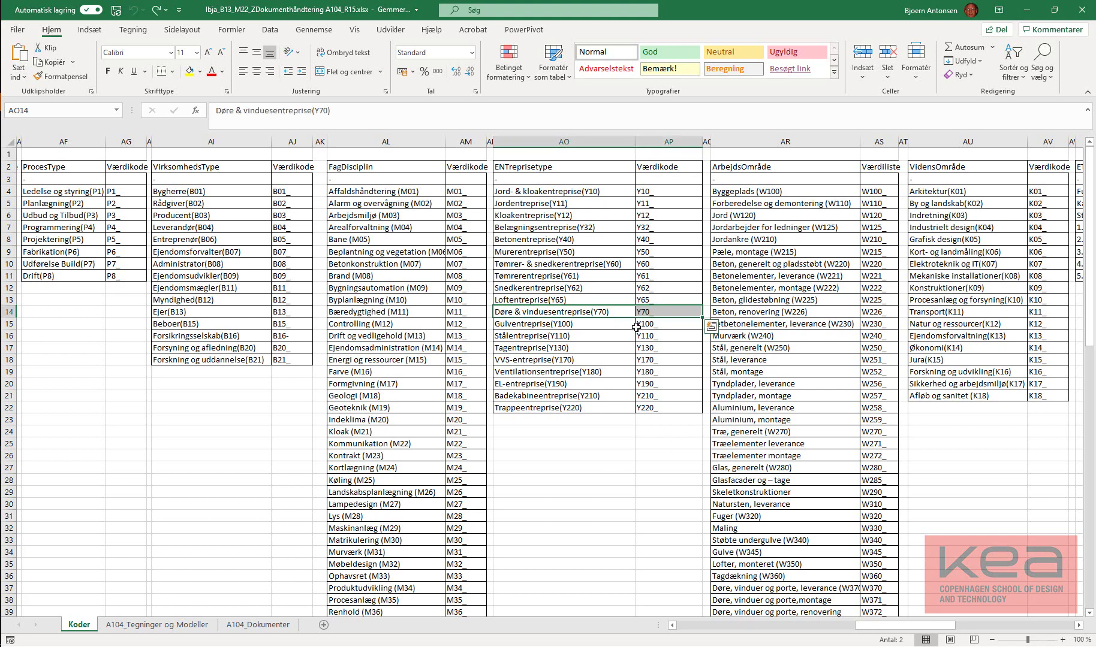
{"action": "left_click", "coordinate": [146, 626]}
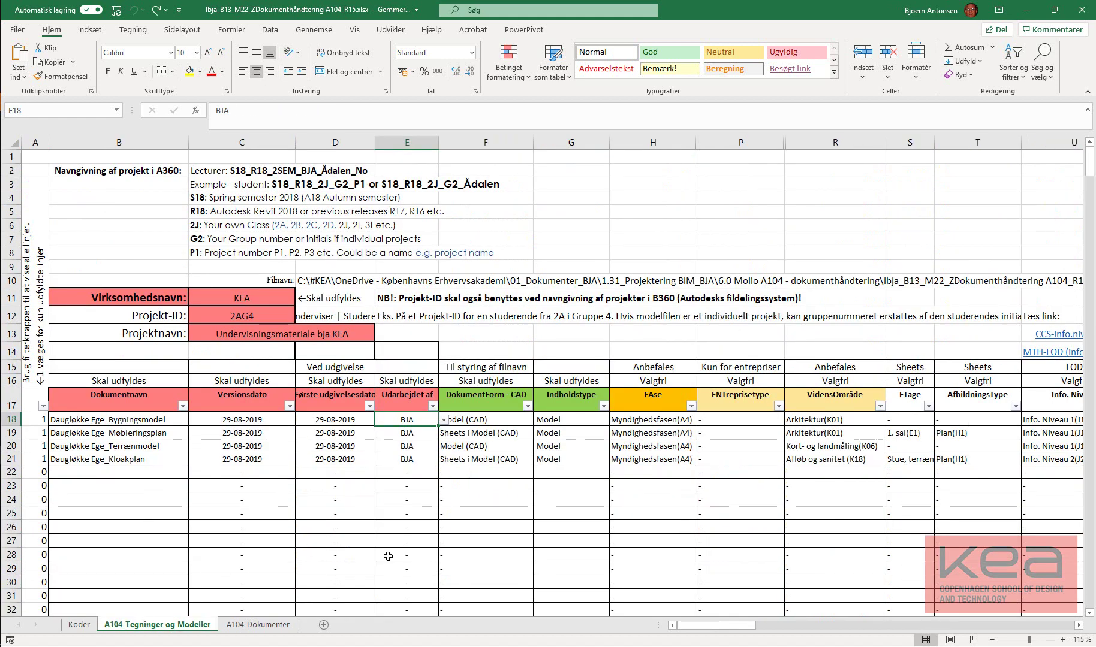
Select company name KEA in C11 and project ID 2AG4 in C12 at the top of the register
{"action": "scroll", "coordinate": [484, 558], "scroll_direction": "down", "scroll_amount": 1}
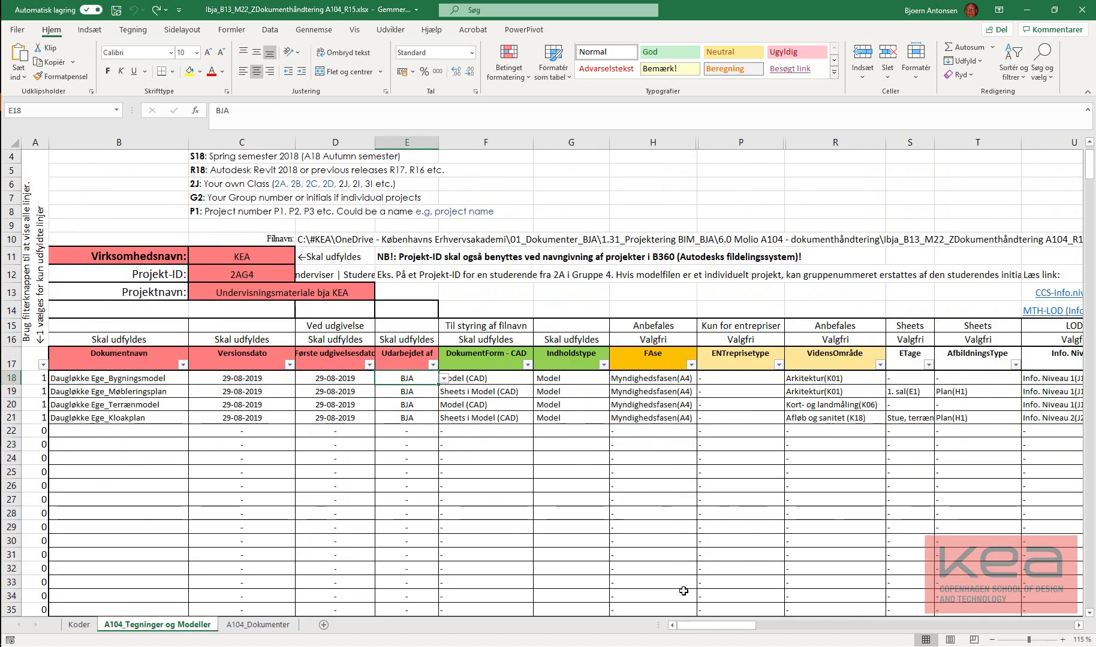
{"action": "scroll", "coordinate": [683, 591], "scroll_direction": "up", "scroll_amount": 1}
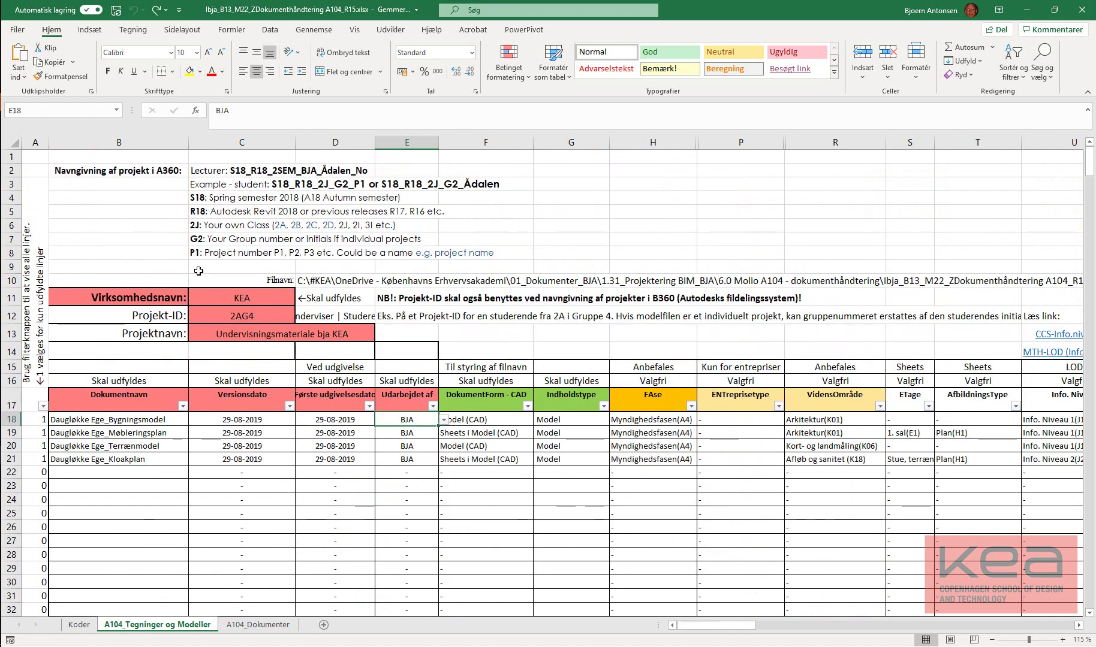
{"action": "scroll", "coordinate": [195, 319], "scroll_direction": "down", "scroll_amount": 1}
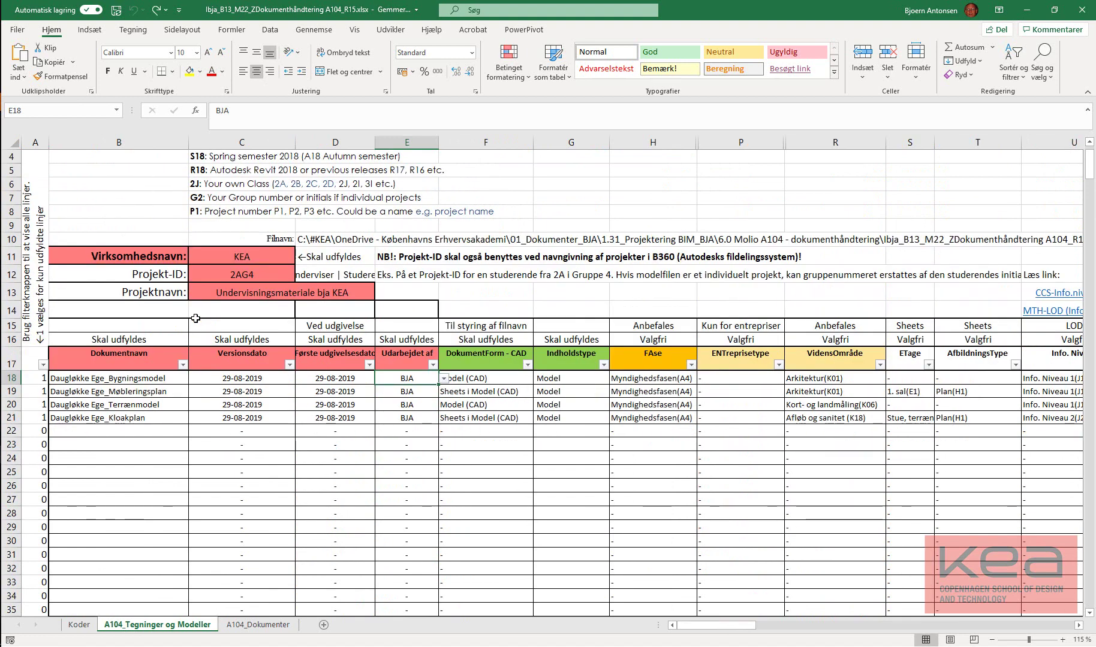
{"action": "scroll", "coordinate": [196, 319], "scroll_direction": "up", "scroll_amount": 1}
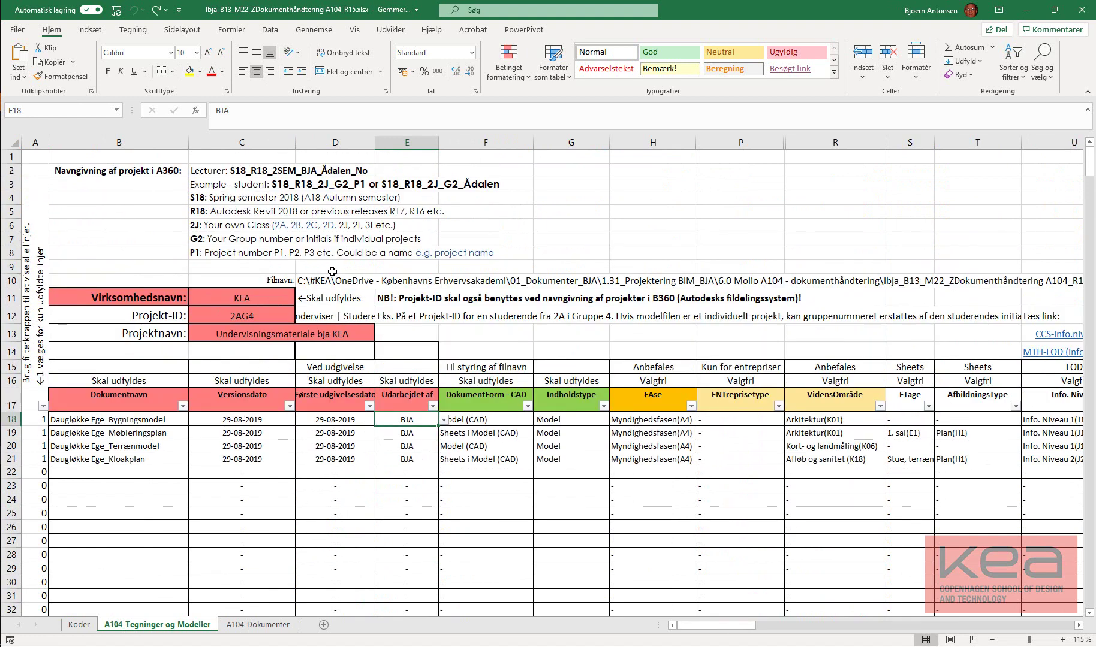
{"action": "left_click", "coordinate": [255, 303]}
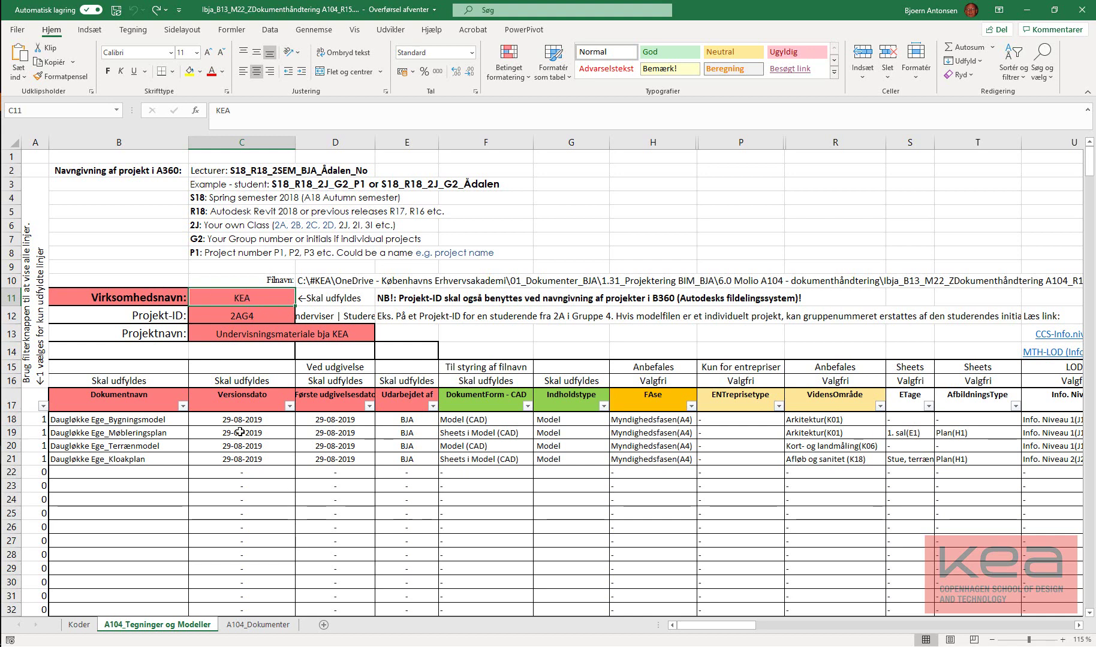
{"action": "left_click", "coordinate": [240, 316]}
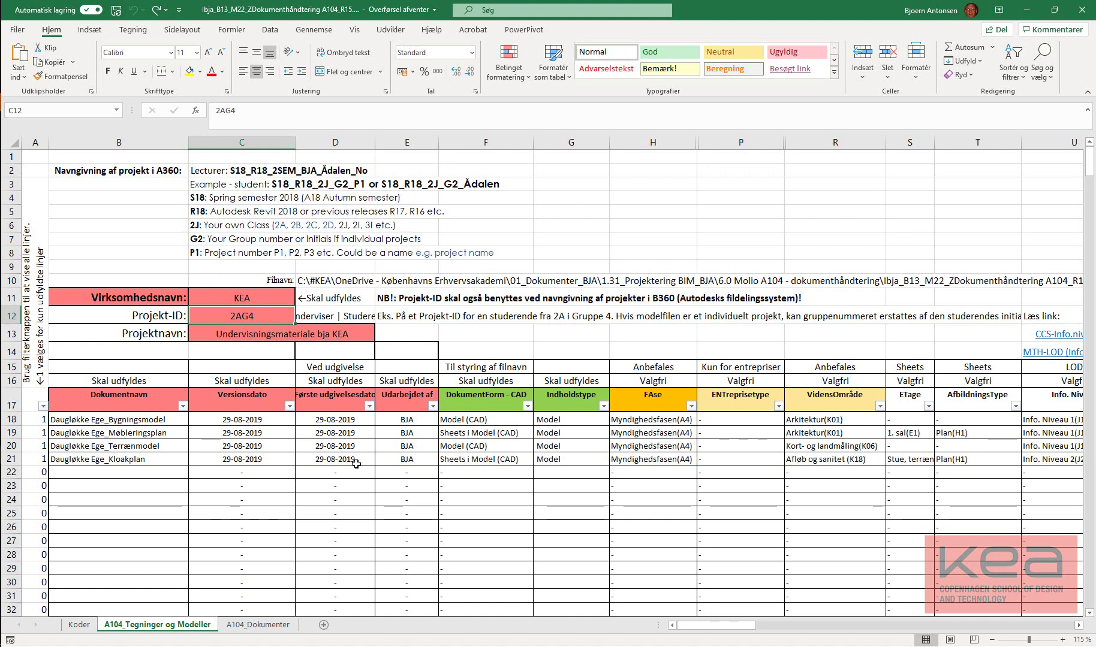
Change the Project-ID in C12 from 2AG4 to A192AG4
{"action": "double_click", "coordinate": [262, 319]}
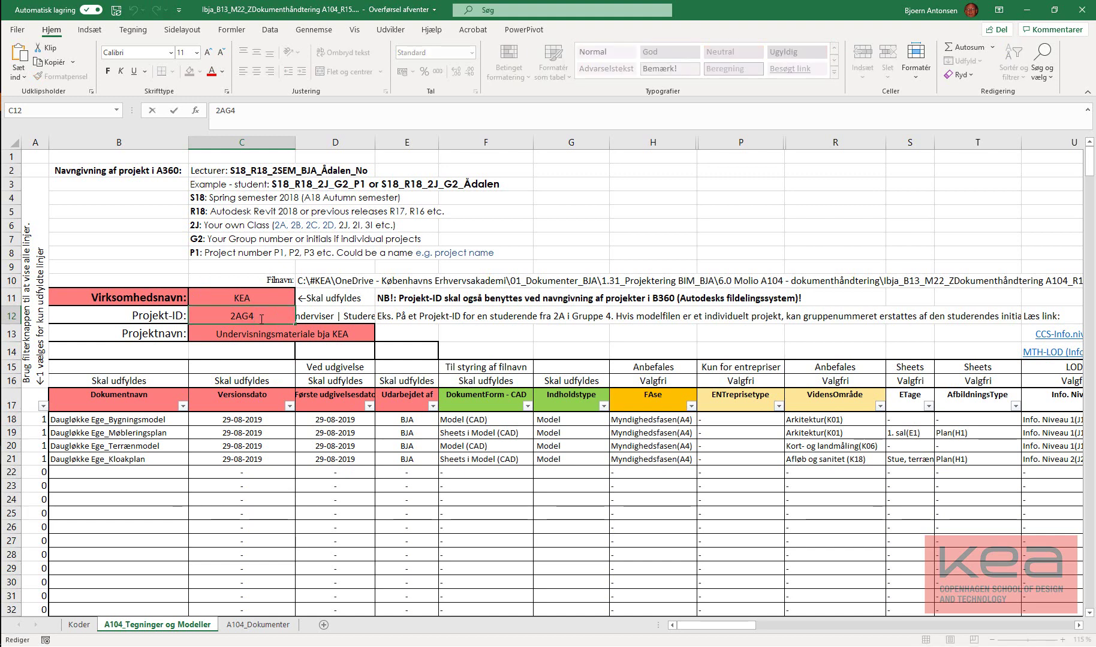
{"action": "key", "text": "Home"}
{"action": "type", "text": "A19"}
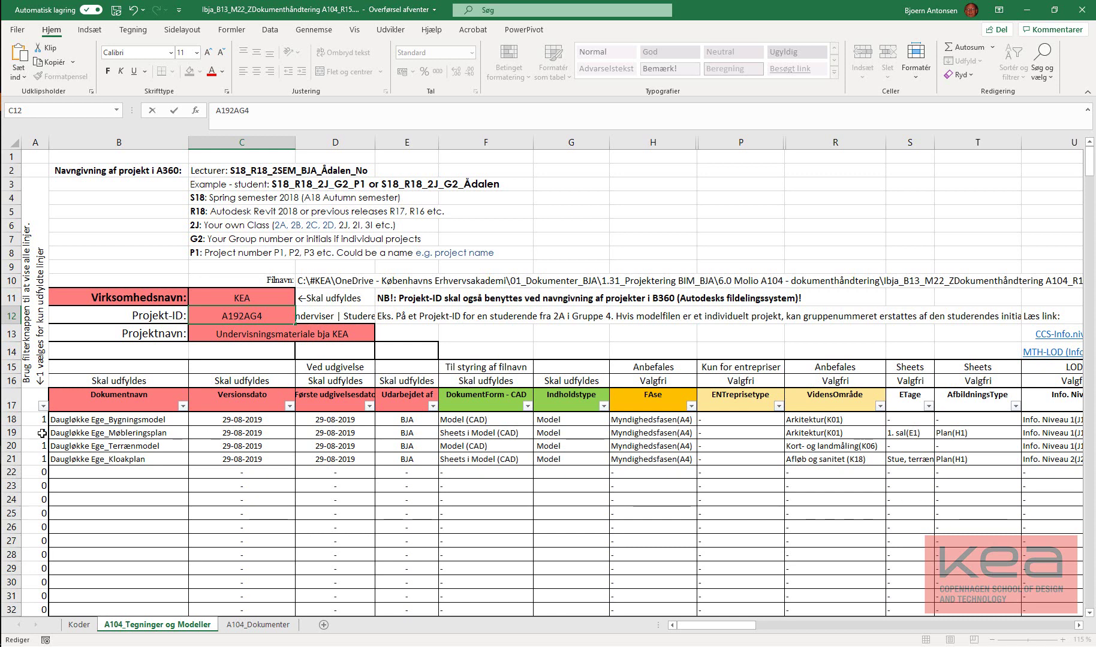
{"action": "left_click", "coordinate": [256, 421]}
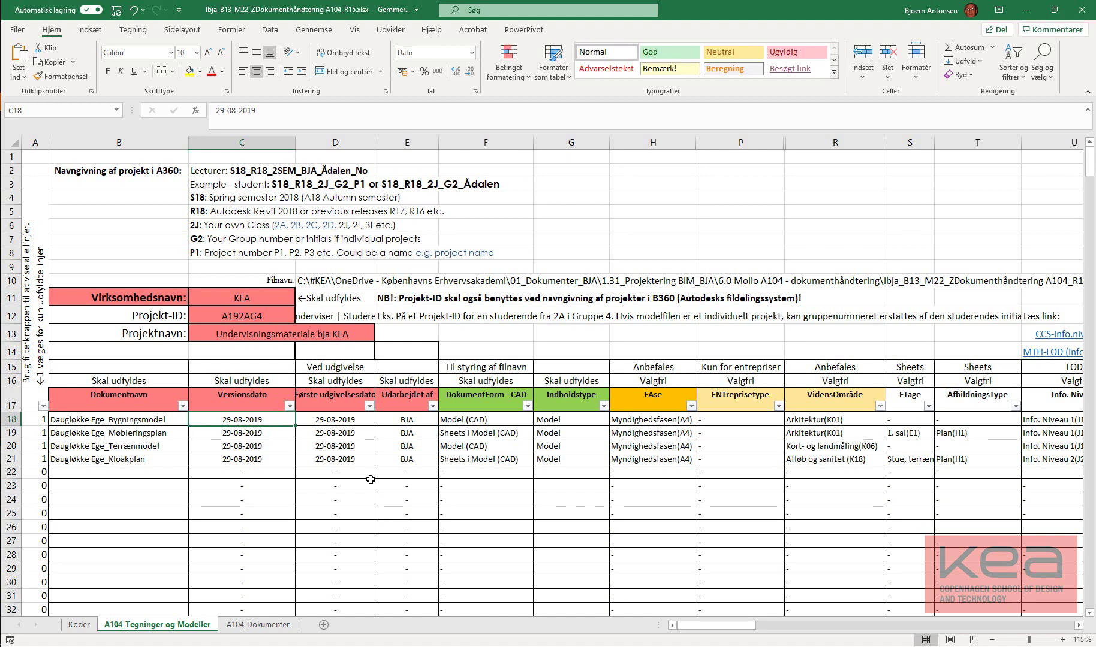
Move along row 18 to the Udarbejdet af cell E18, then go to Koder
{"action": "key", "text": "Right"}
{"action": "key", "text": "Right"}
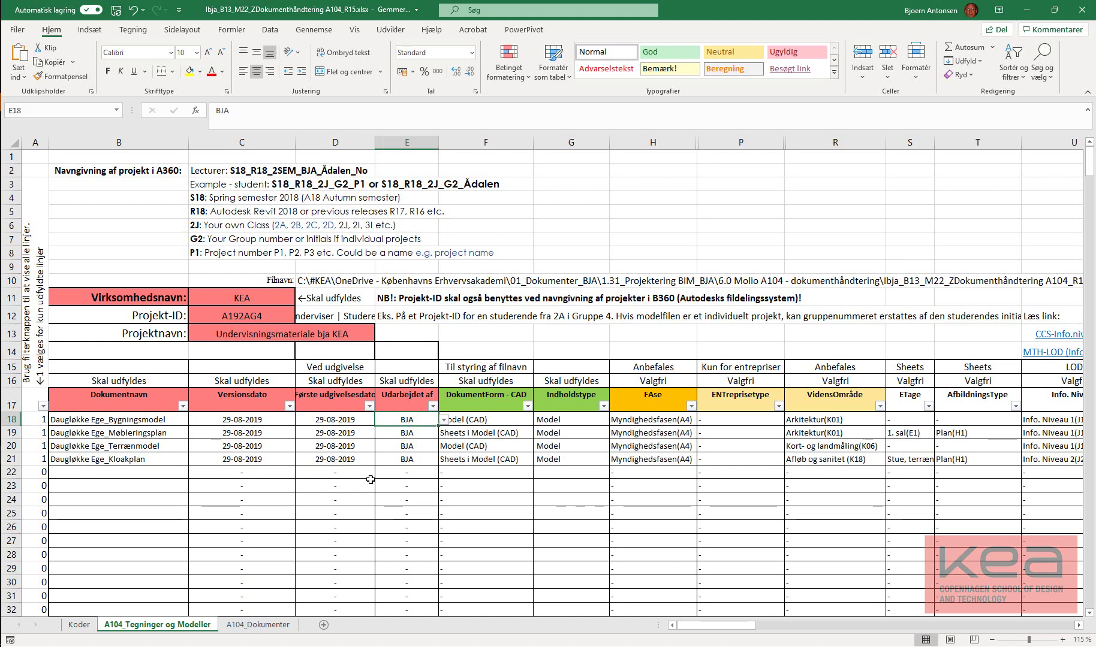
{"action": "key", "text": "Right"}
{"action": "key", "text": "Left"}
{"action": "scroll", "coordinate": [235, 561], "scroll_direction": "down", "scroll_amount": 1}
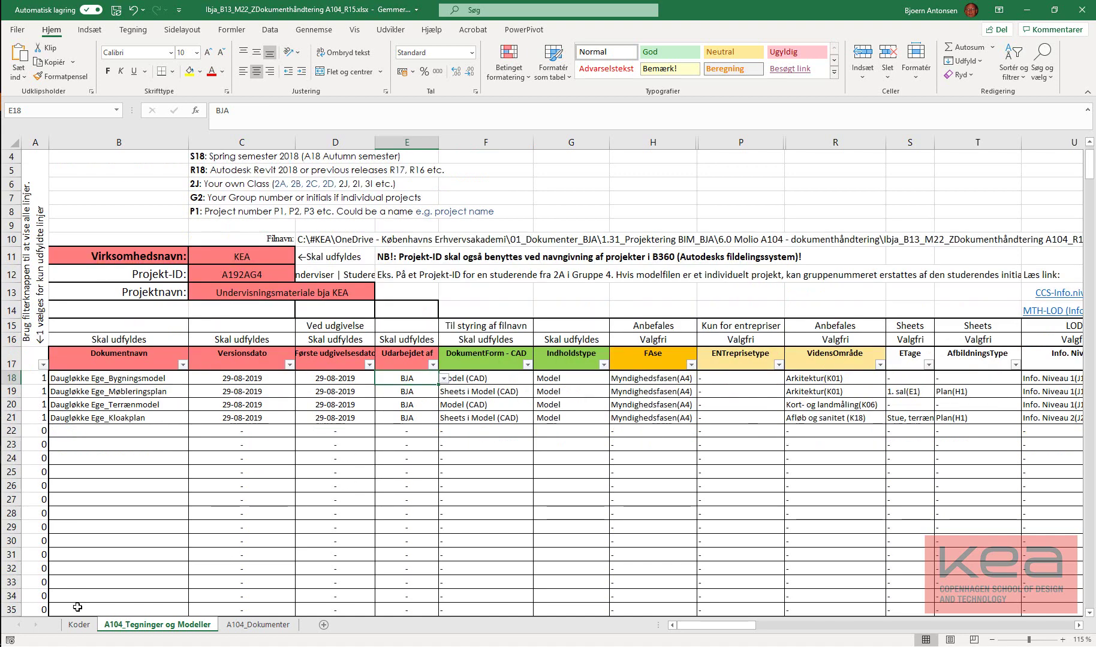
{"action": "left_click", "coordinate": [80, 625]}
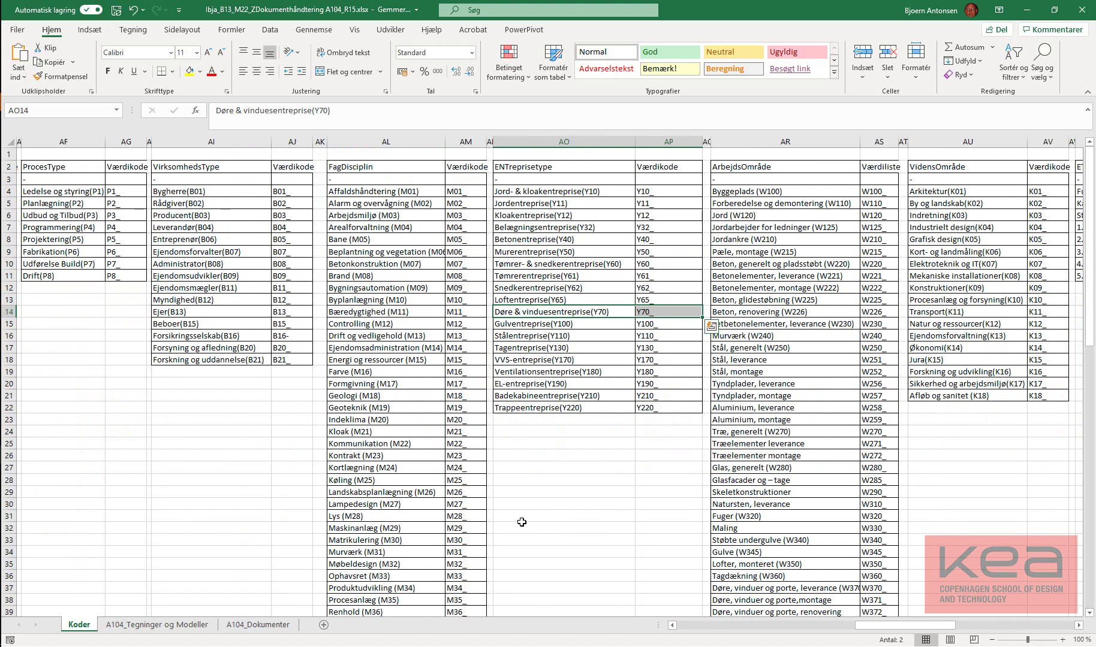
Replace the second Udarbejdet Af entry with Fælles, with initials Fælles
{"action": "left_click_drag", "start_coordinate": [883, 626], "coordinate": [748, 627]}
{"action": "left_click", "coordinate": [836, 193]}
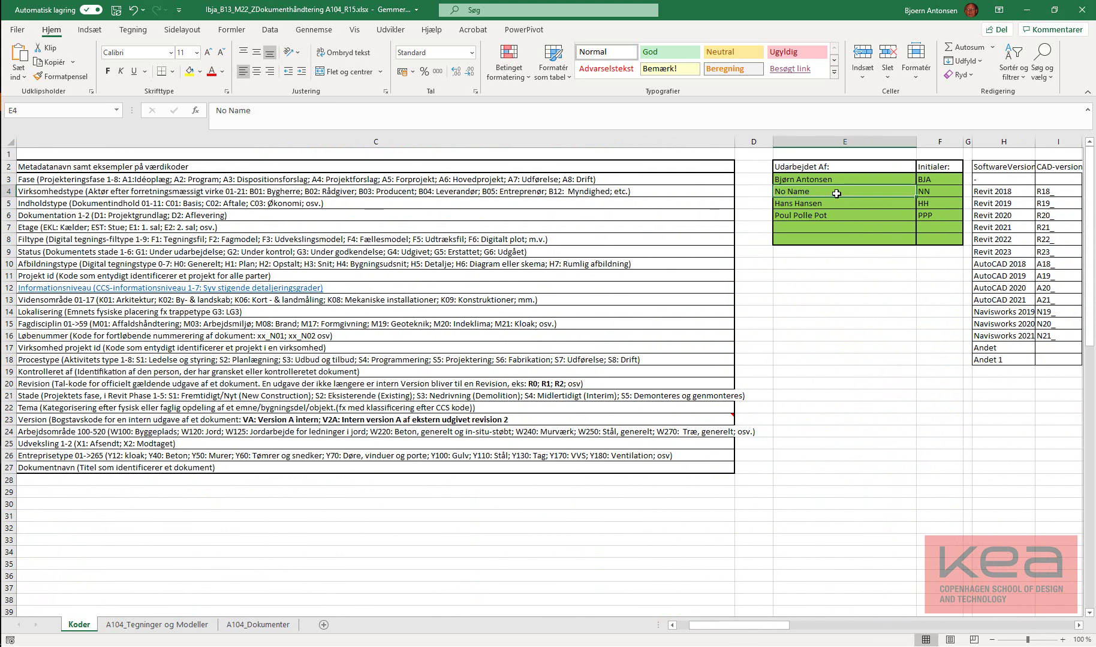
{"action": "type", "text": "F"}
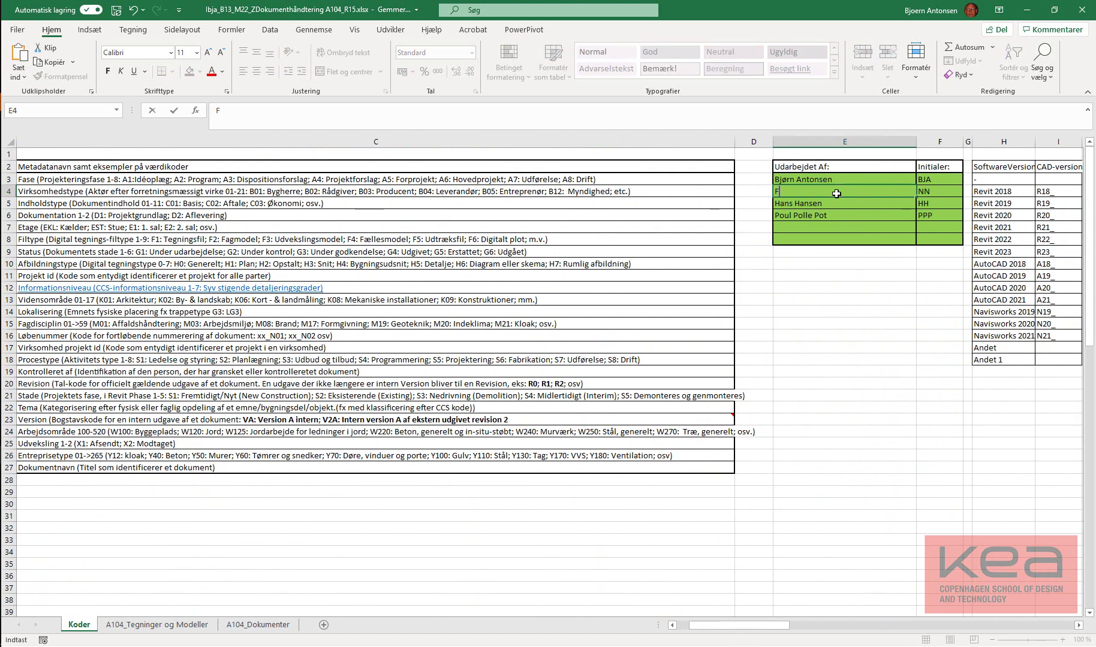
{"action": "type", "text": "ælles"}
{"action": "left_click", "coordinate": [926, 191]}
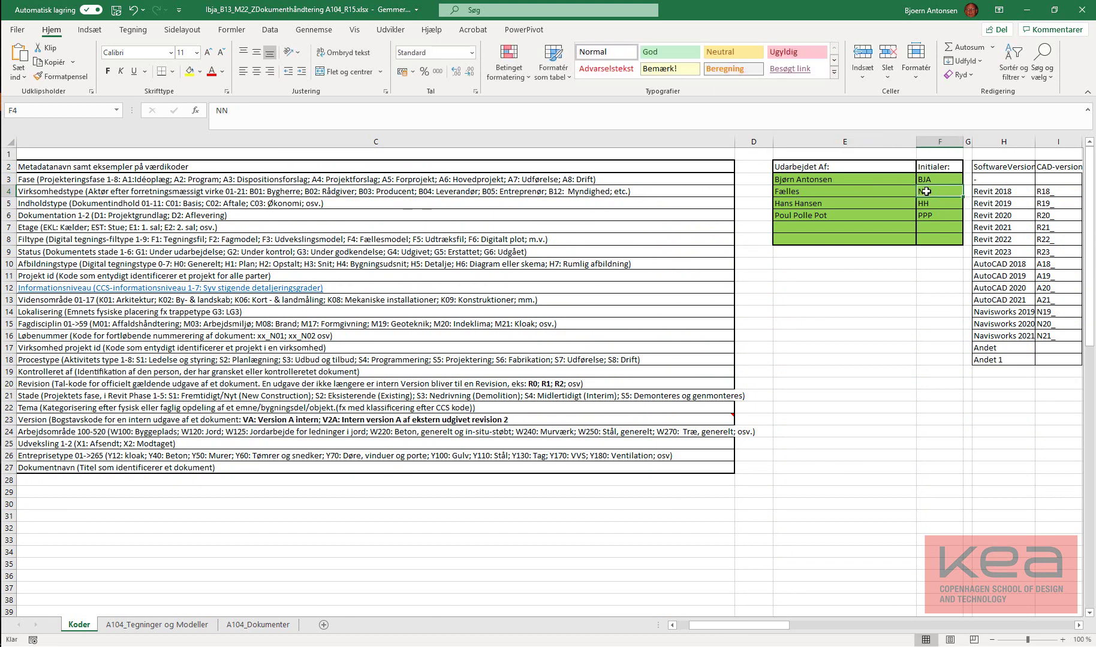
{"action": "type", "text": "Fælles"}
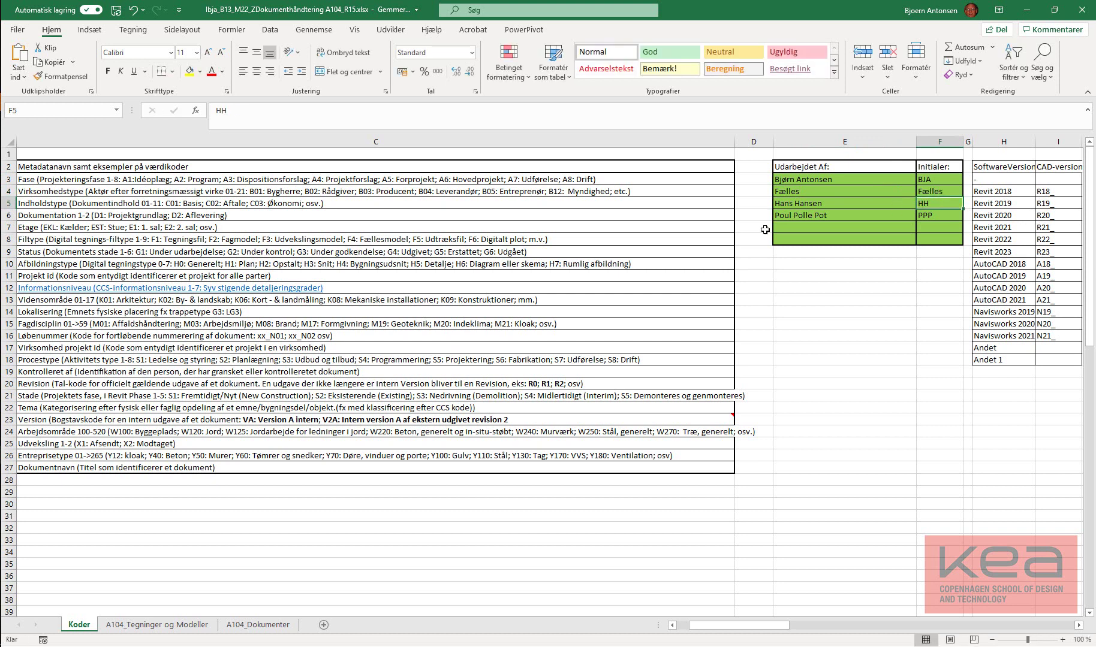
Make the third Udarbejdet Af entry G4, with initials G4
{"action": "left_click", "coordinate": [805, 203]}
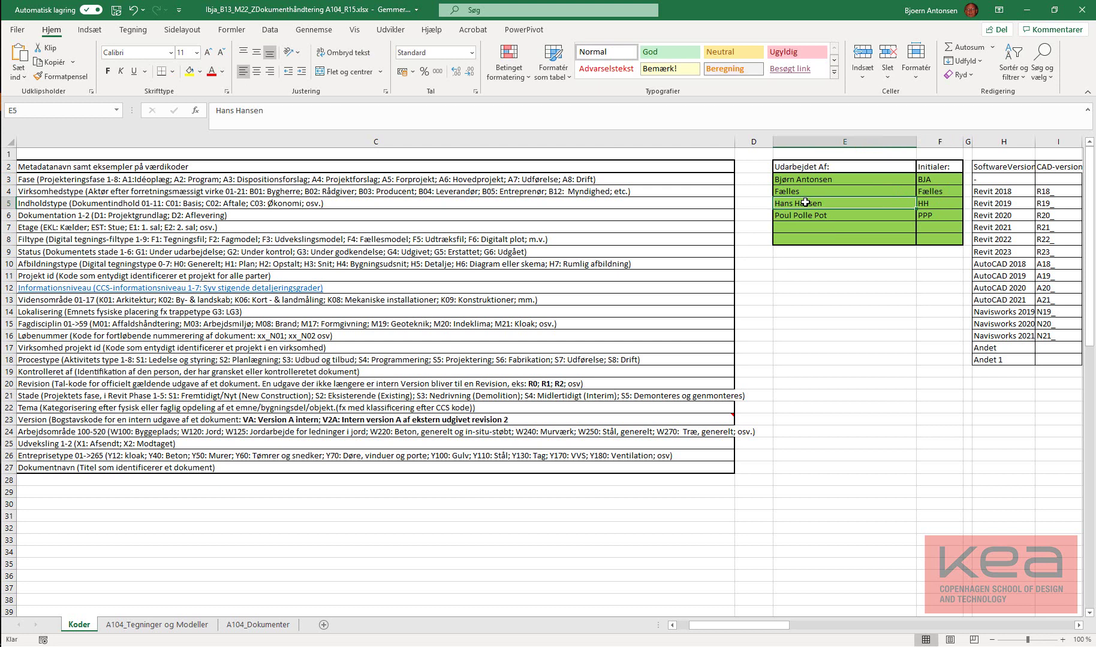
{"action": "type", "text": "2A"}
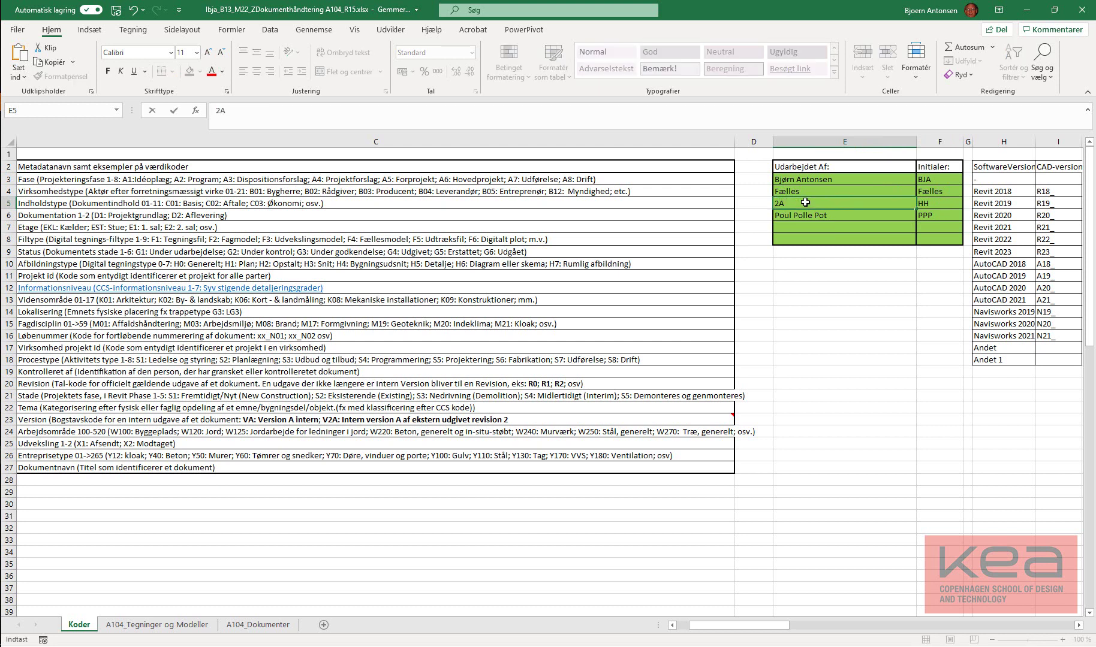
{"action": "type", "text": "G4"}
{"action": "key", "text": "Tab"}
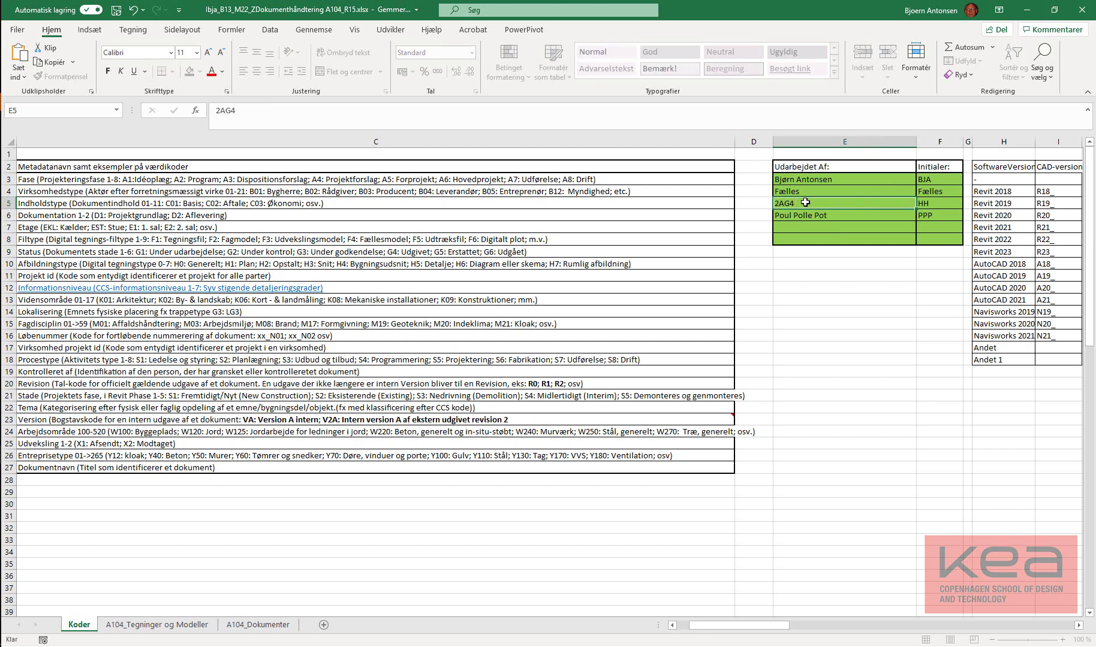
{"action": "type", "text": "2A"}
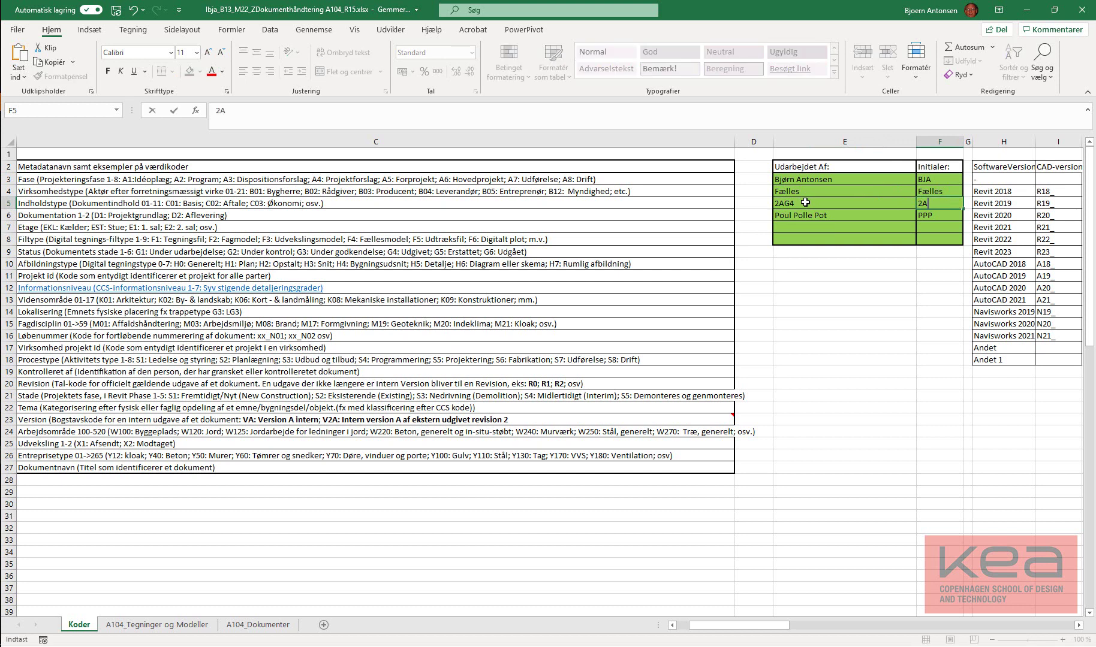
{"action": "type", "text": "G4"}
{"action": "left_click", "coordinate": [805, 202]}
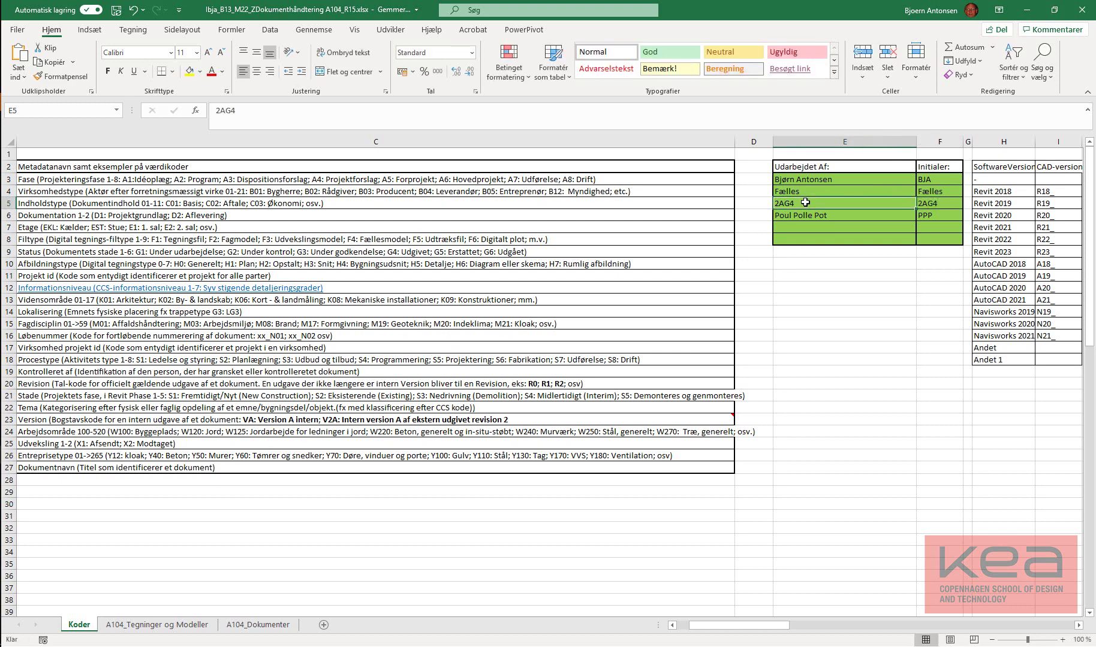
{"action": "key", "text": "Delete"}
{"action": "type", "text": "G4"}
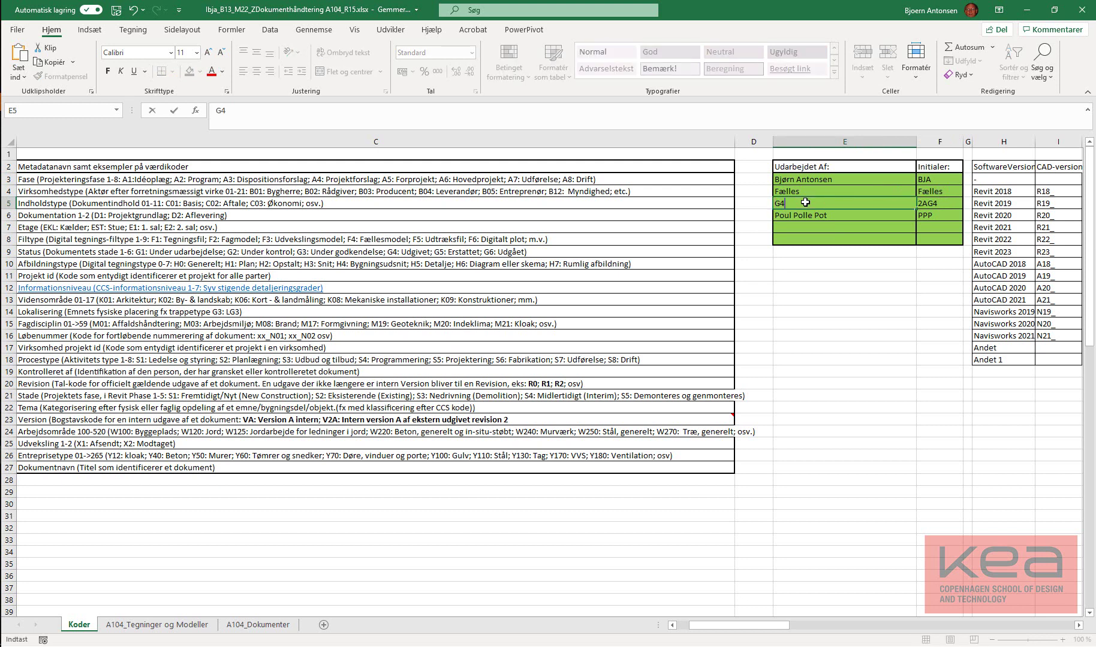
{"action": "left_click", "coordinate": [932, 203]}
{"action": "key", "text": "Delete"}
{"action": "type", "text": "G"}
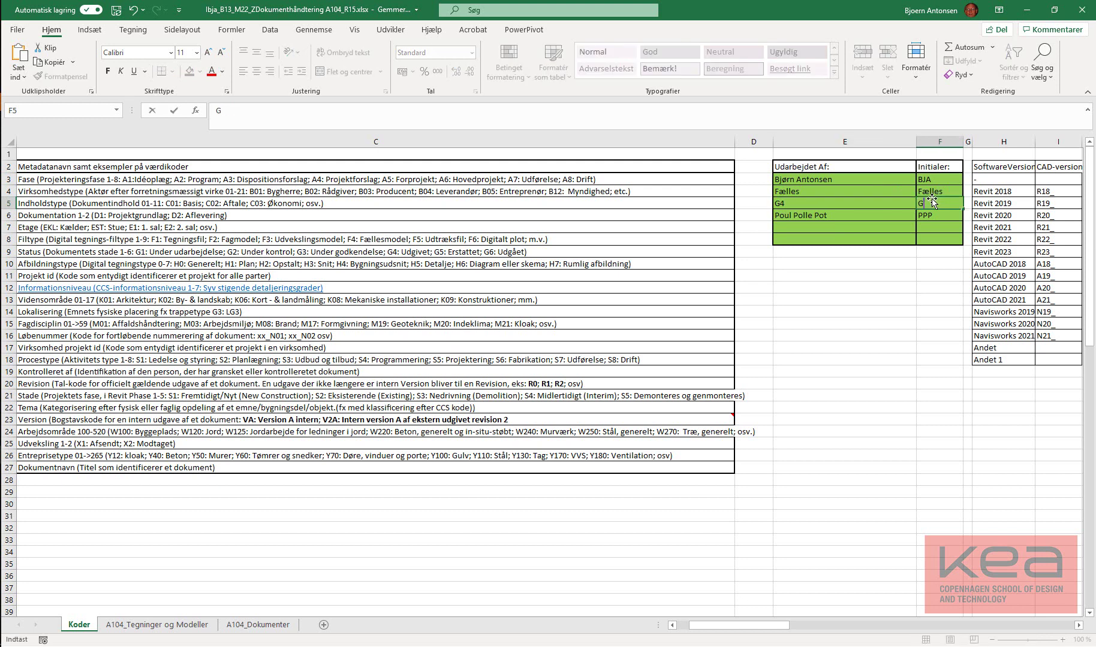
{"action": "type", "text": "4"}
{"action": "scroll", "coordinate": [932, 203], "scroll_direction": "down", "scroll_amount": 1}
{"action": "left_click", "coordinate": [887, 298]}
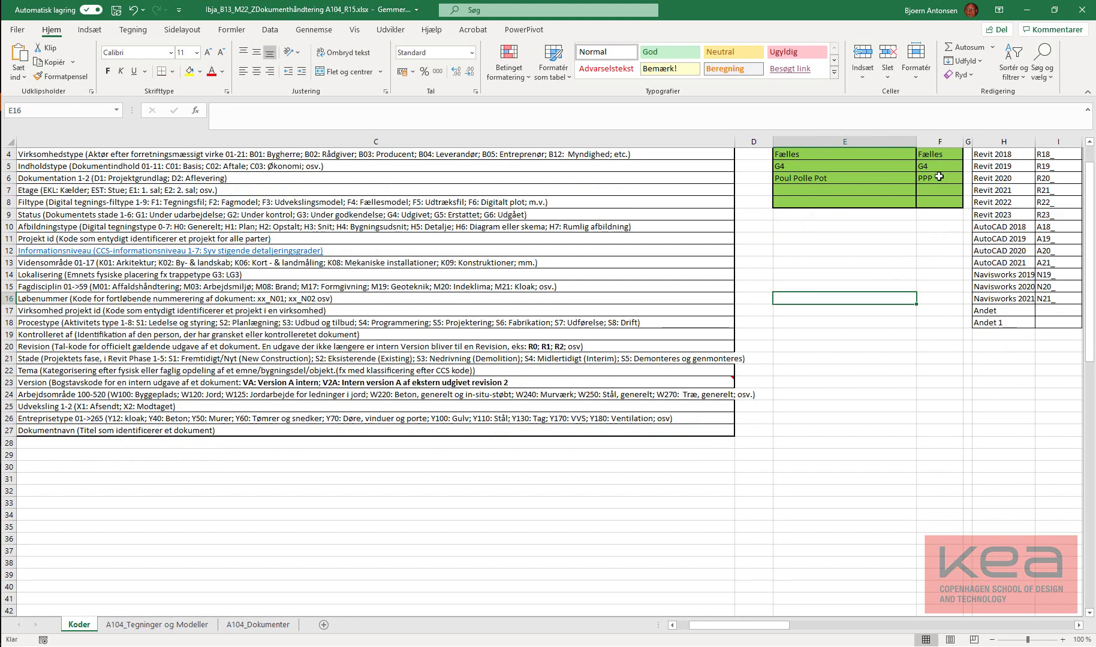
{"action": "scroll", "coordinate": [941, 168], "scroll_direction": "up", "scroll_amount": 1}
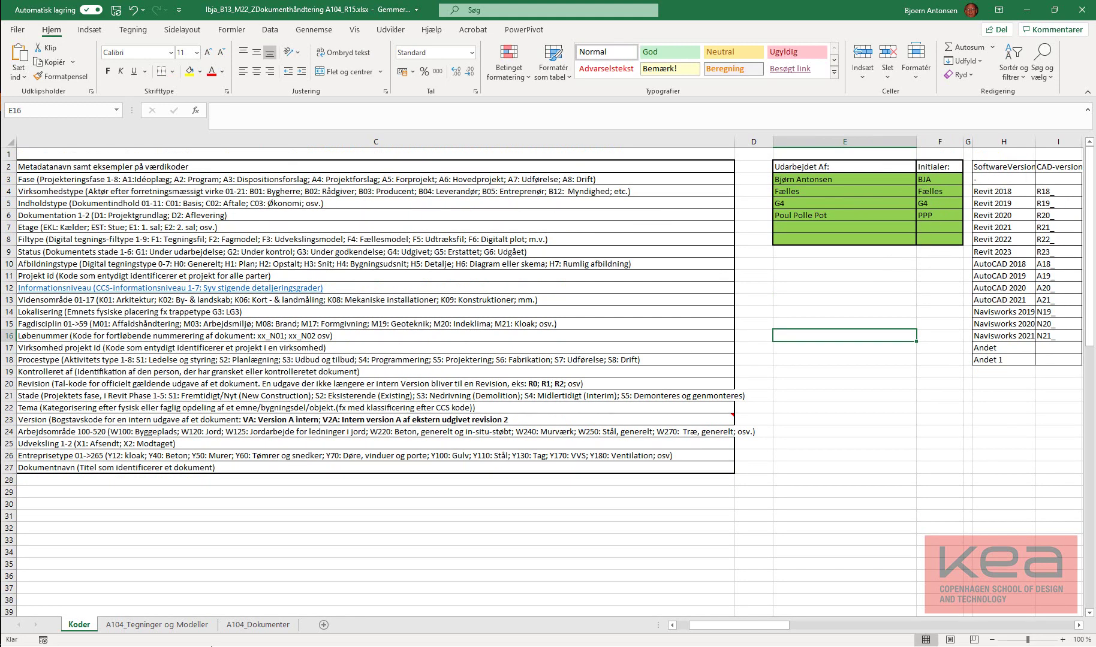
Choose G4 as row 18's Udarbejdet af author from the dropdown
{"action": "left_click", "coordinate": [157, 625]}
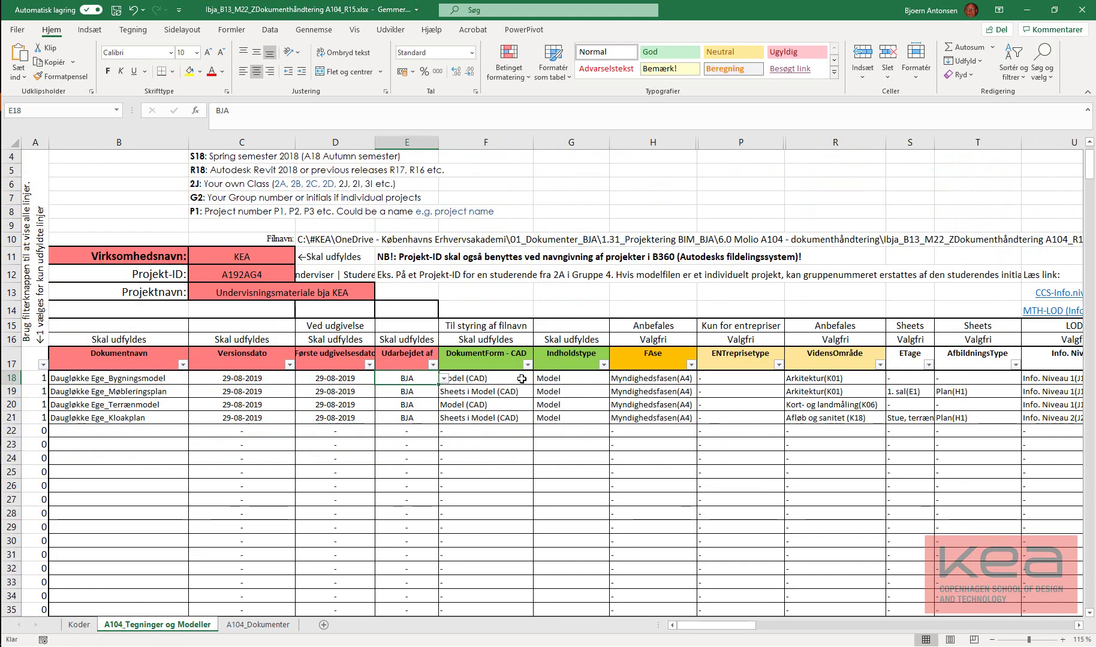
{"action": "left_click", "coordinate": [444, 379]}
{"action": "left_click", "coordinate": [406, 406]}
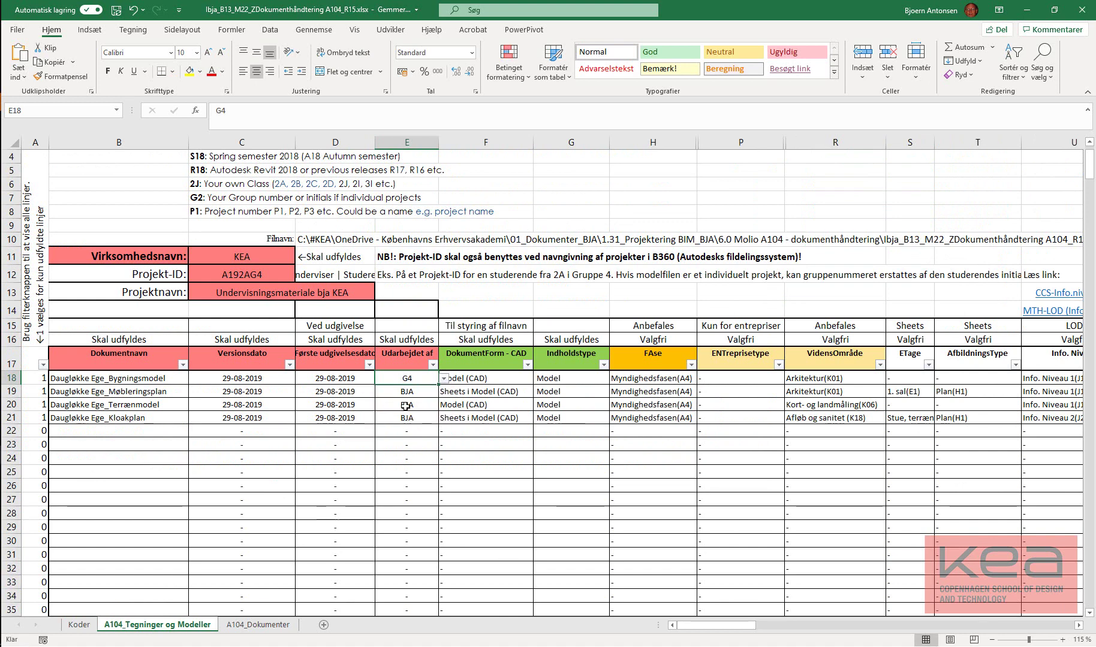
{"action": "scroll", "coordinate": [520, 472], "scroll_direction": "up", "scroll_amount": 1}
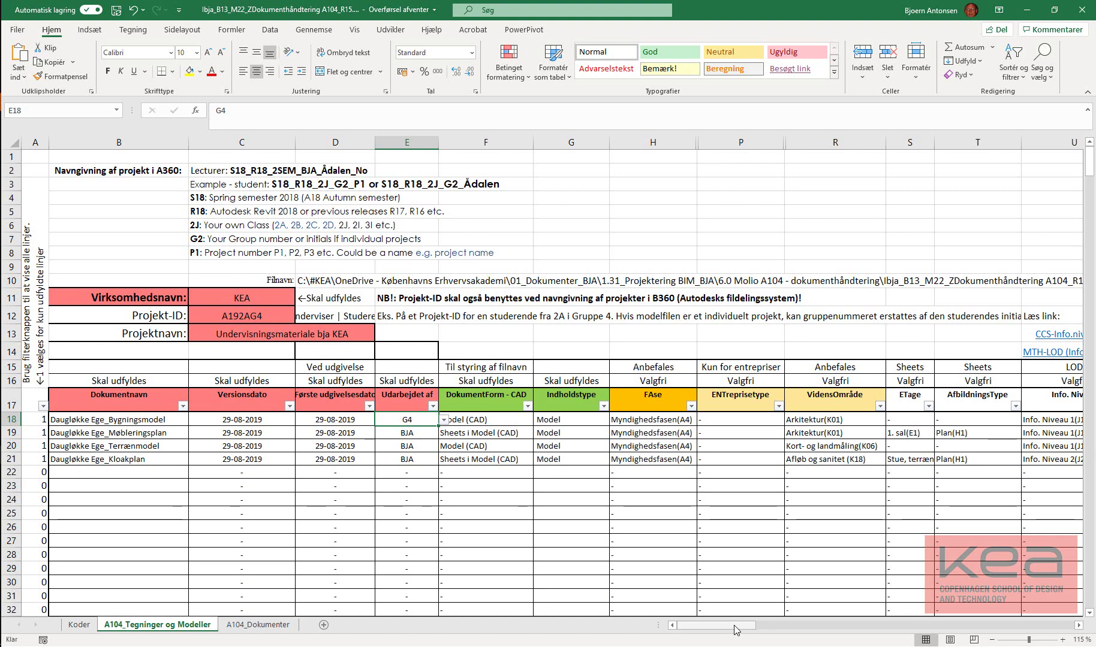
Verify G4's initials in Koder F5, then select row 18's DokumentForm cell
{"action": "left_click", "coordinate": [78, 625]}
{"action": "left_click", "coordinate": [938, 202]}
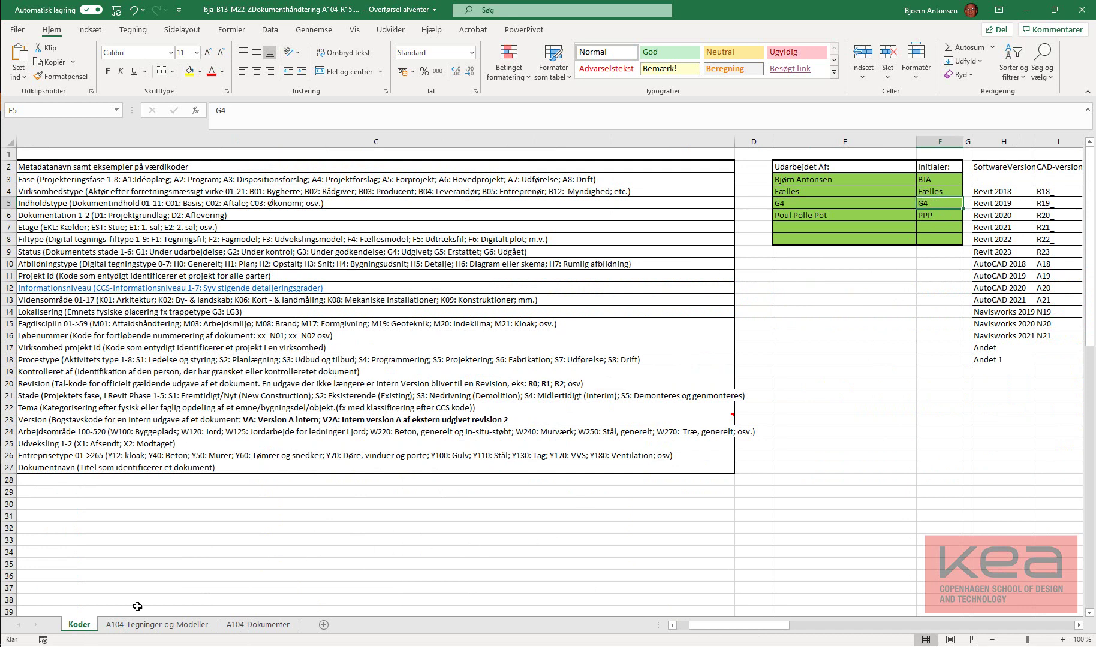
{"action": "left_click", "coordinate": [157, 624]}
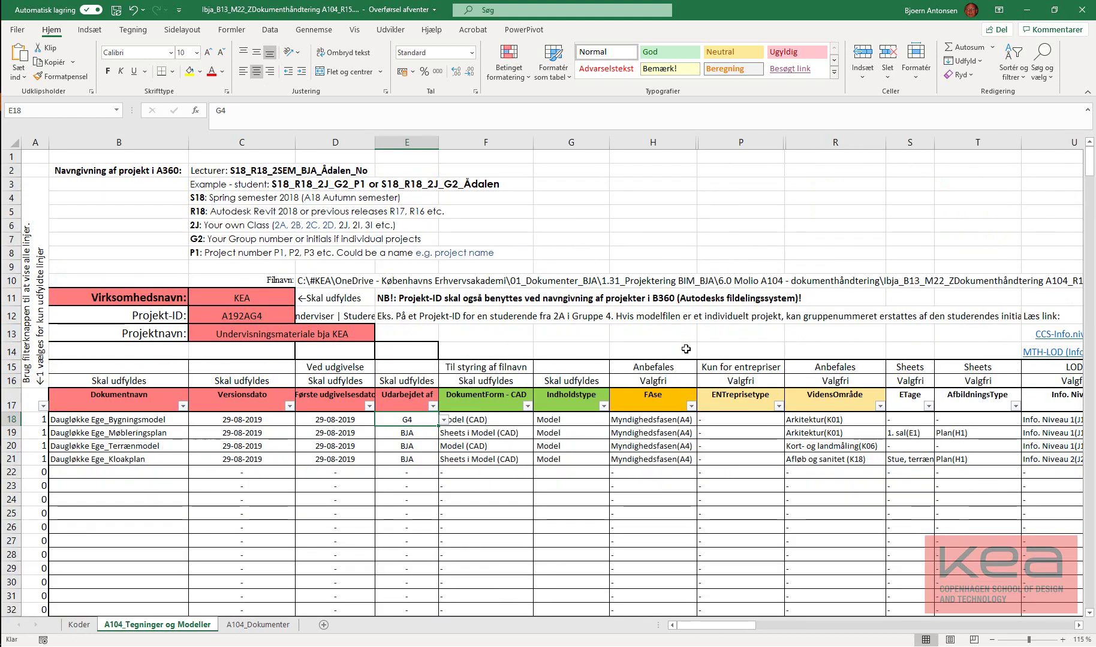
{"action": "left_click", "coordinate": [485, 418]}
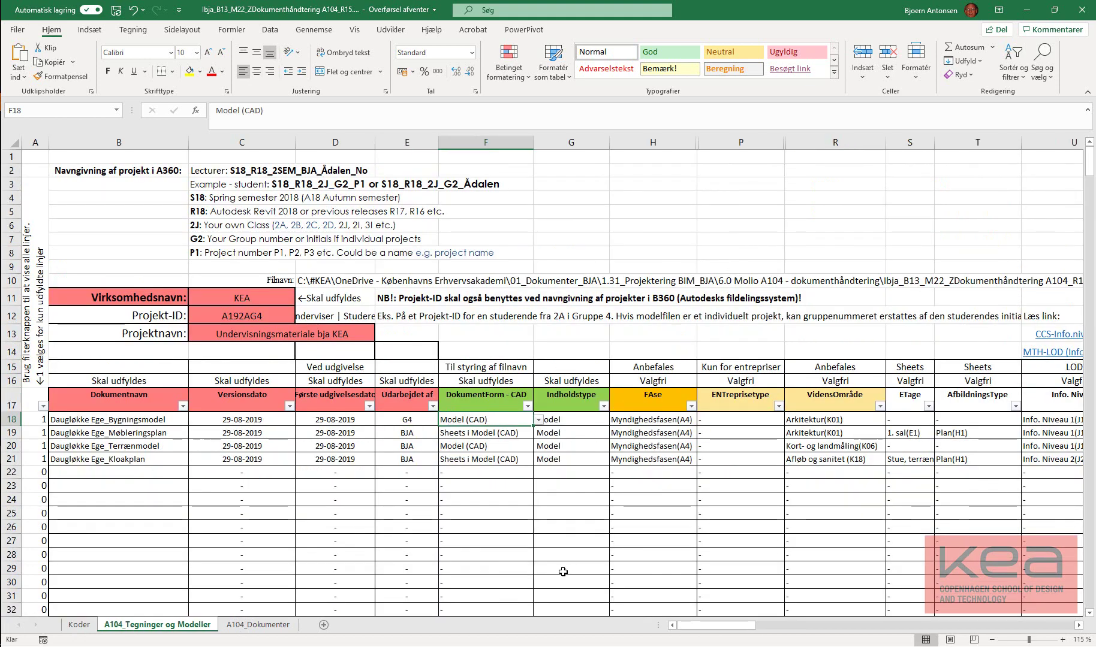
{"action": "left_click", "coordinate": [539, 420]}
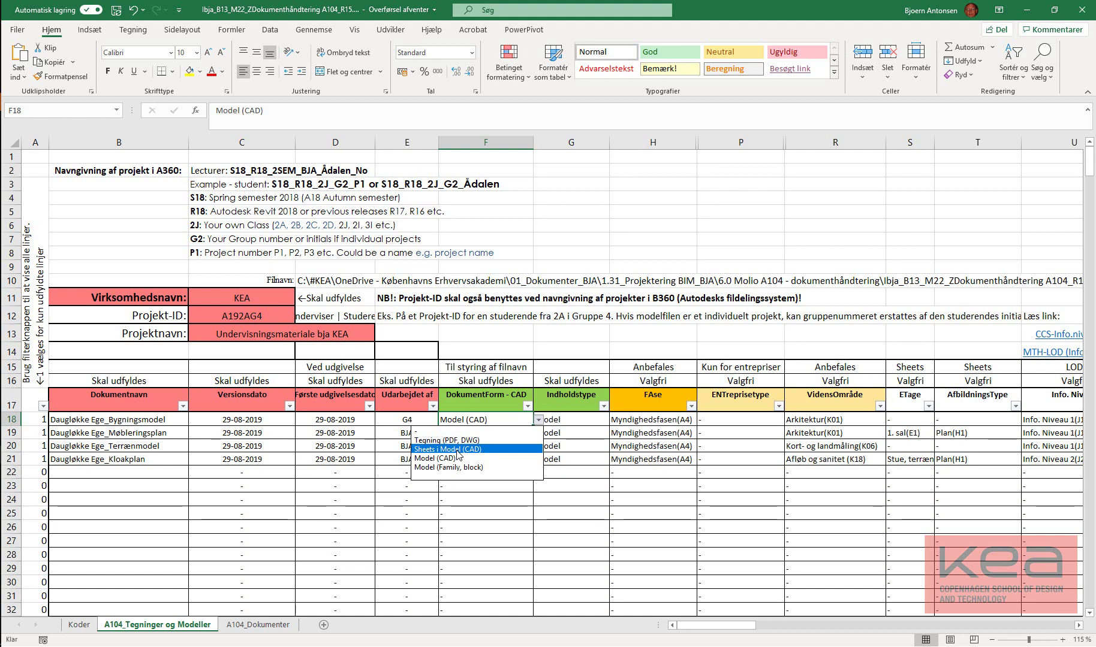
{"action": "key", "text": "Escape"}
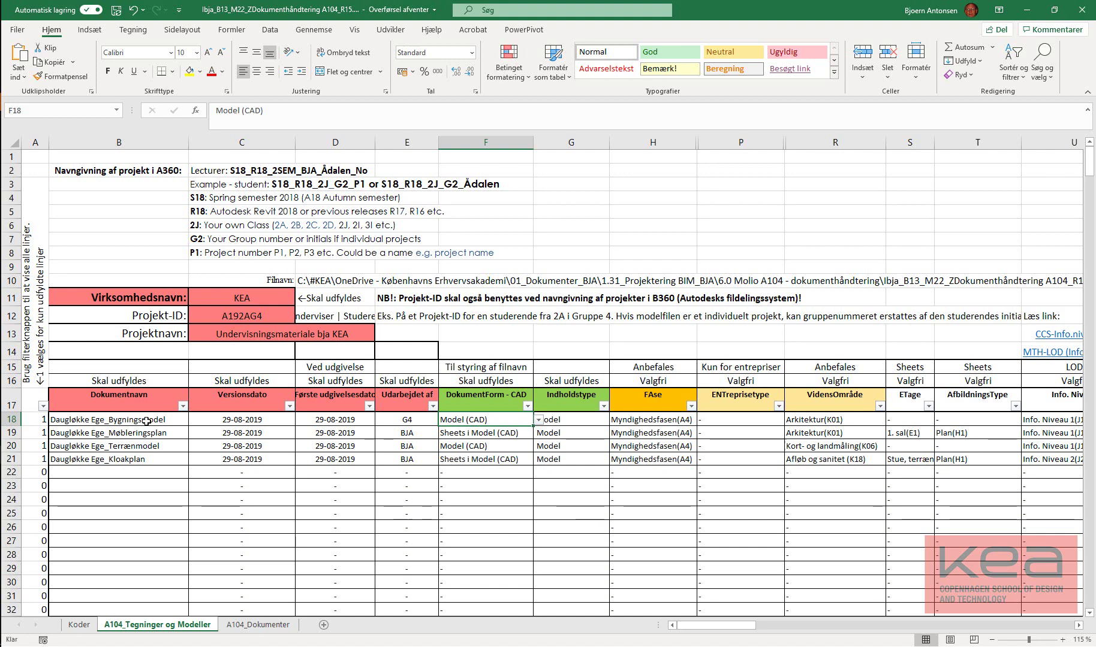
Review the document names, keep Model as row 18's Indholdstype, and scroll to the ArkiveringsKatalog paths
{"action": "left_click", "coordinate": [146, 422]}
{"action": "left_click", "coordinate": [153, 447]}
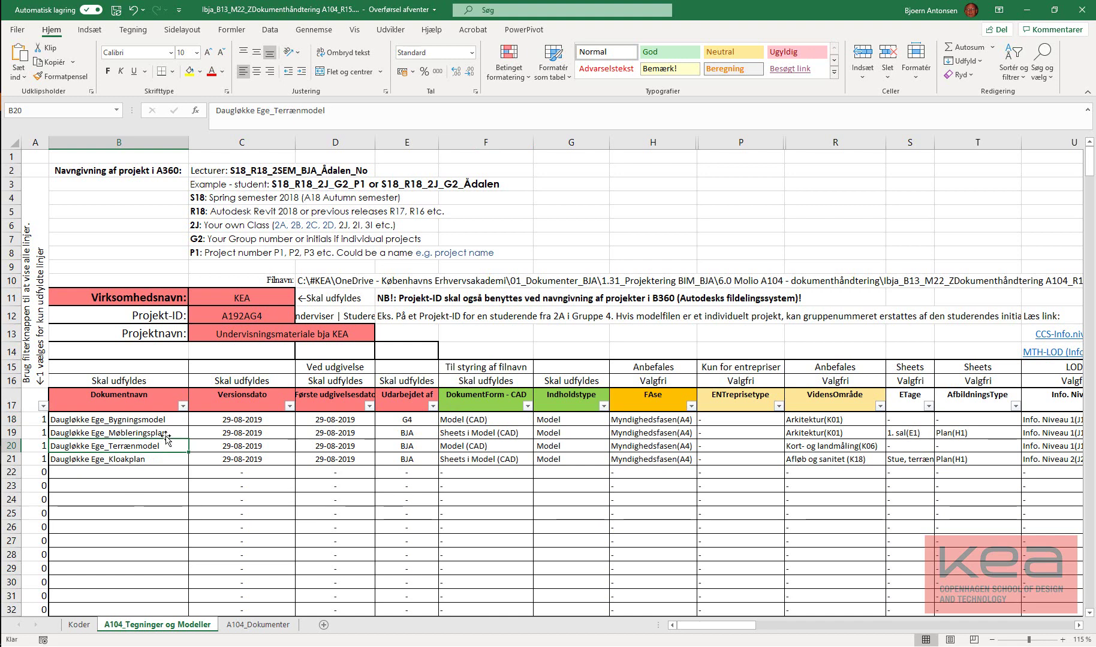
{"action": "left_click", "coordinate": [165, 432]}
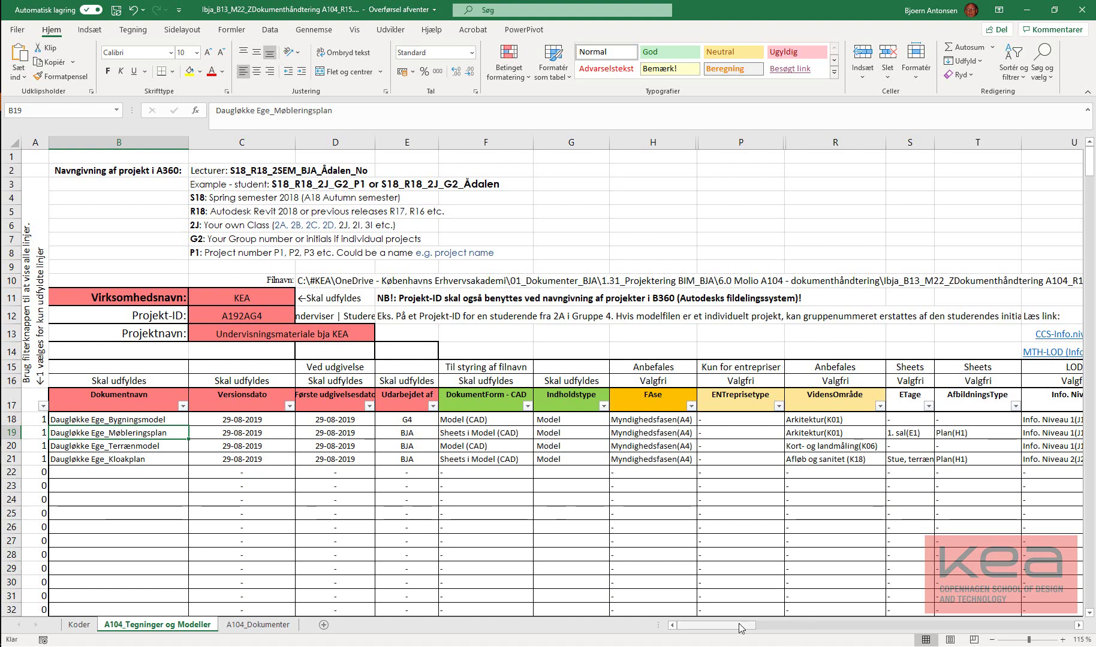
{"action": "left_click", "coordinate": [590, 419]}
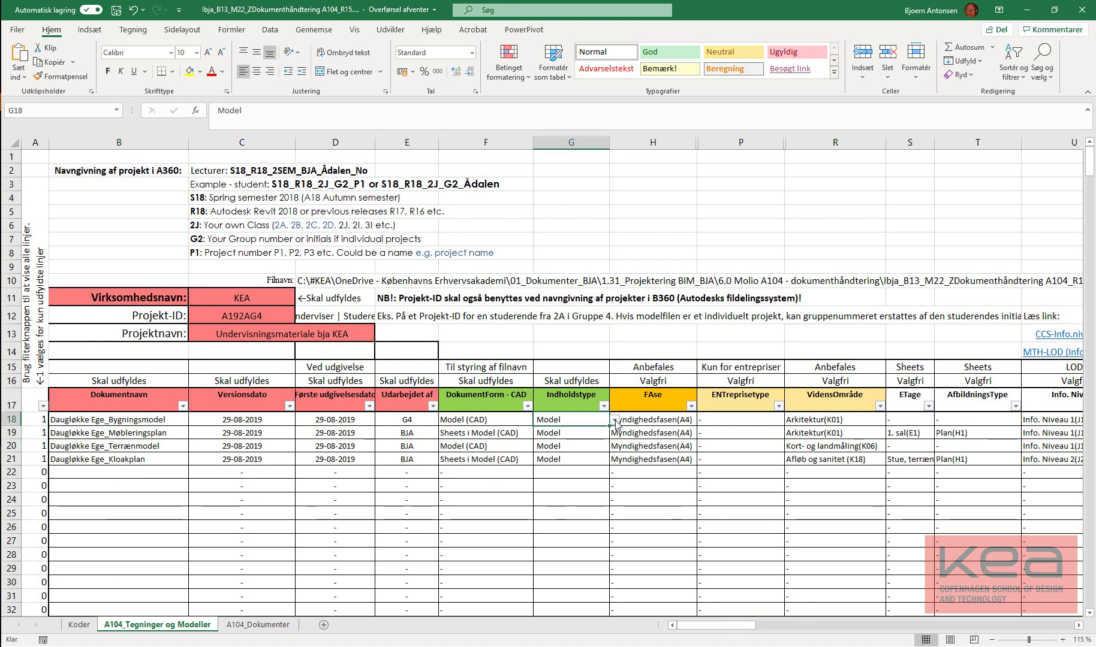
{"action": "left_click", "coordinate": [615, 420]}
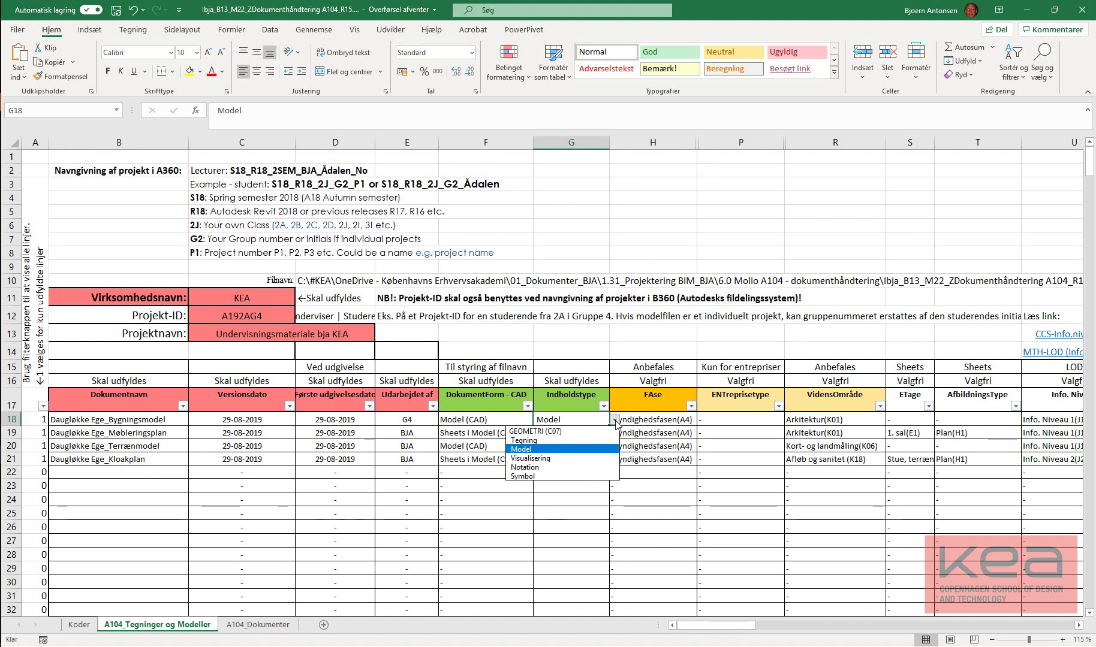
{"action": "left_click", "coordinate": [538, 449]}
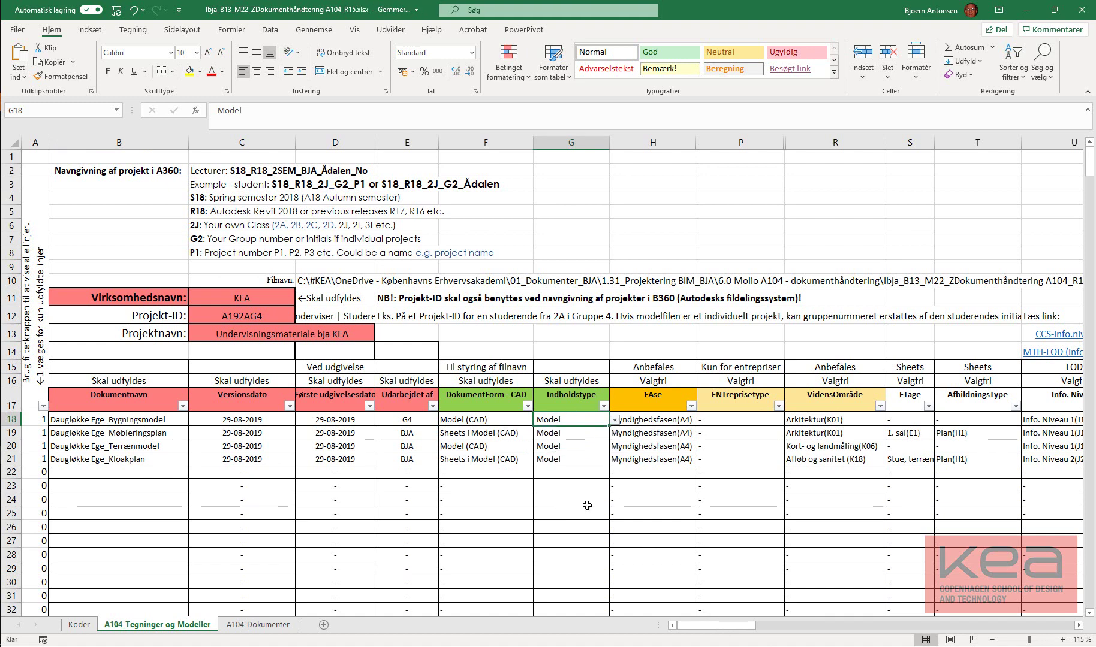
{"action": "left_click_drag", "start_coordinate": [717, 625], "coordinate": [827, 630]}
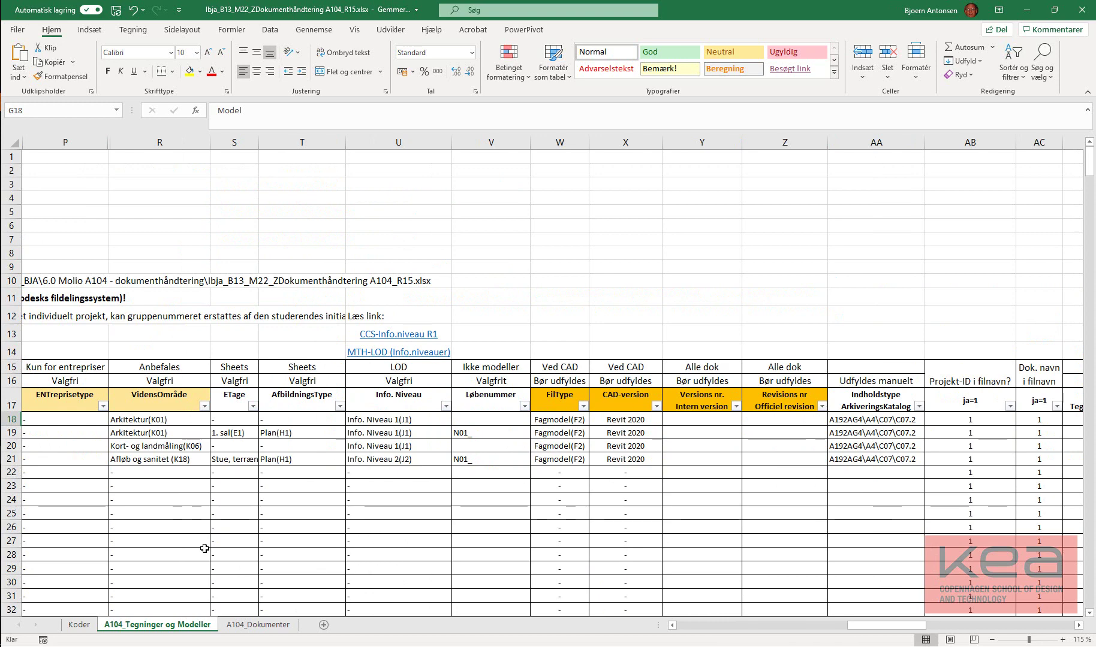
{"action": "key", "text": "alt+Tab"}
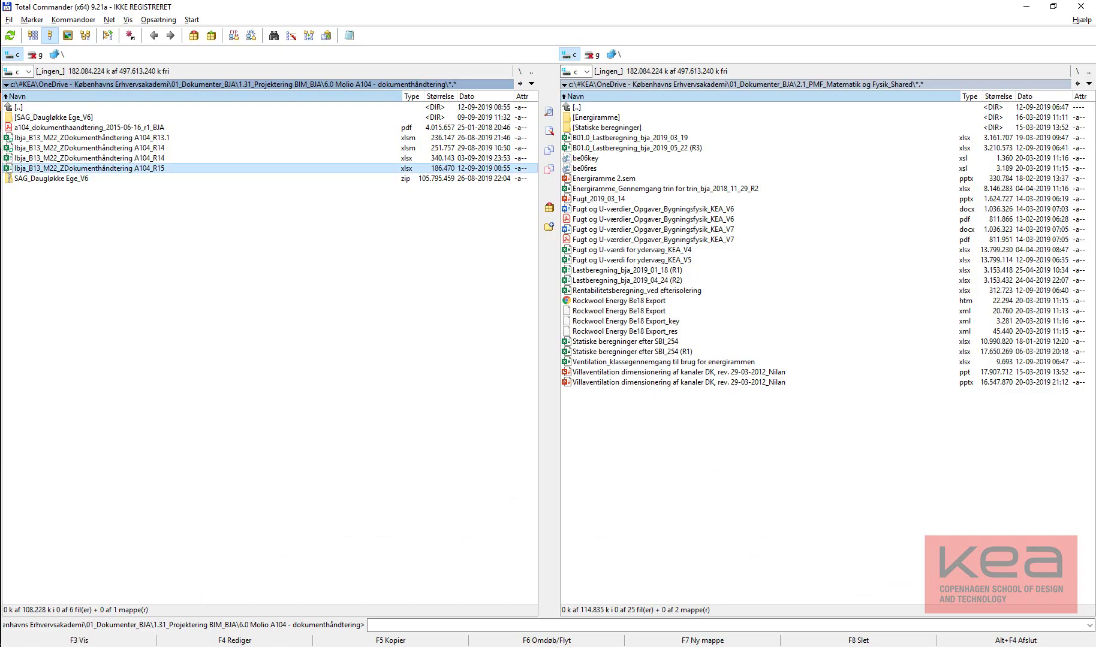
{"action": "left_click", "coordinate": [66, 118]}
{"action": "double_click", "coordinate": [68, 118]}
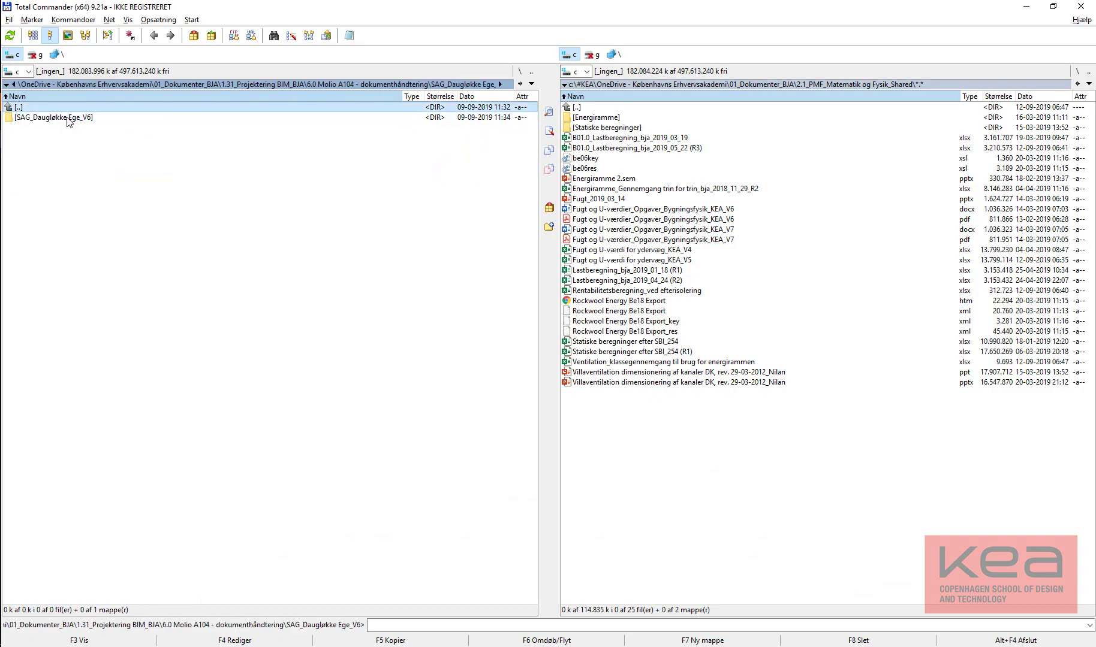
{"action": "double_click", "coordinate": [71, 118]}
{"action": "double_click", "coordinate": [71, 119]}
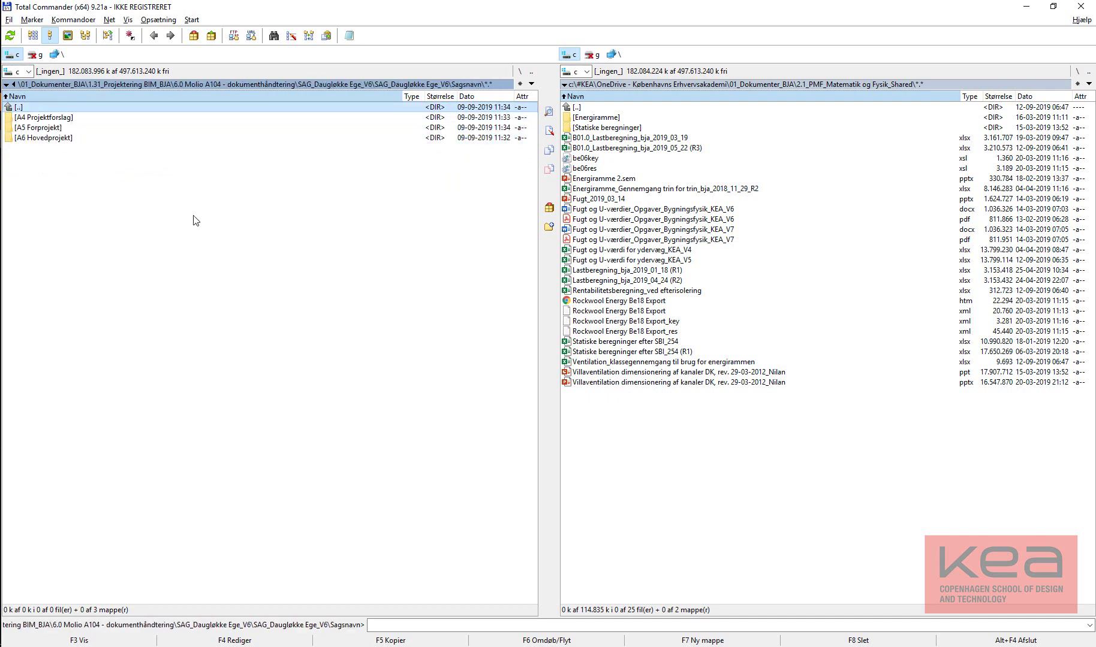
{"action": "key", "text": "alt+Tab"}
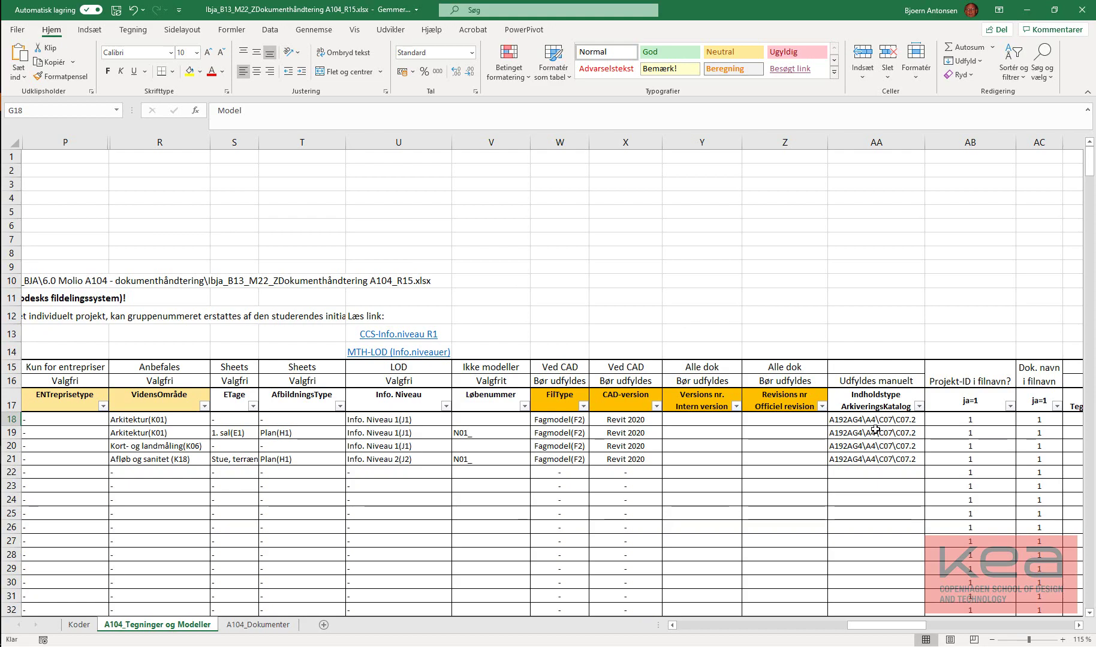
{"action": "key", "text": "alt+Tab"}
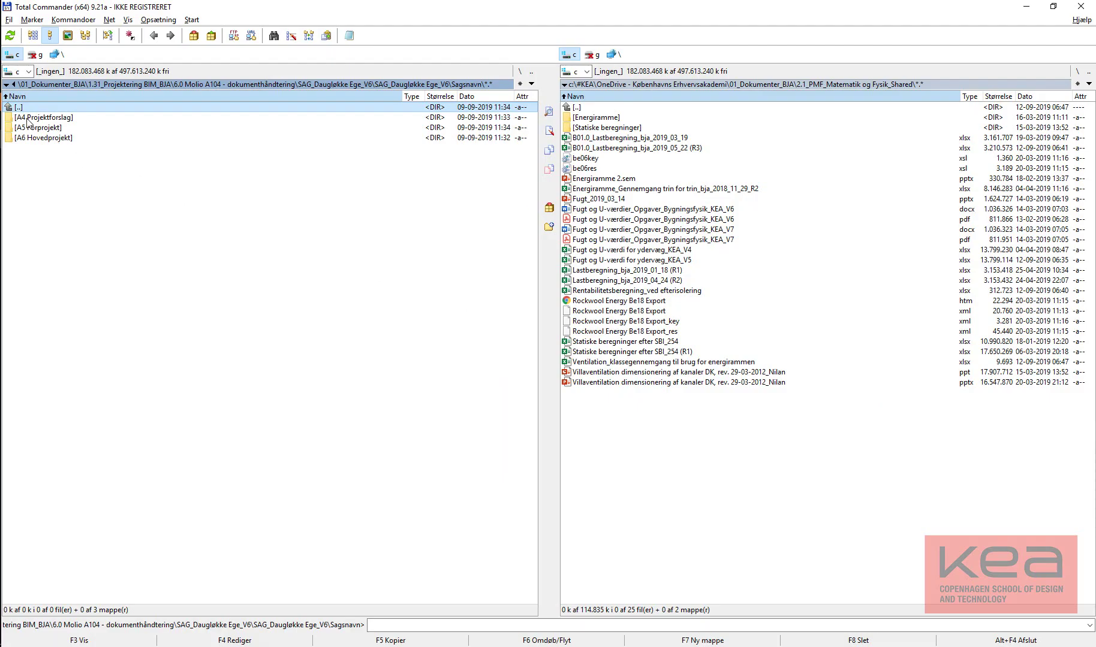
{"action": "left_click", "coordinate": [52, 119]}
{"action": "double_click", "coordinate": [53, 119]}
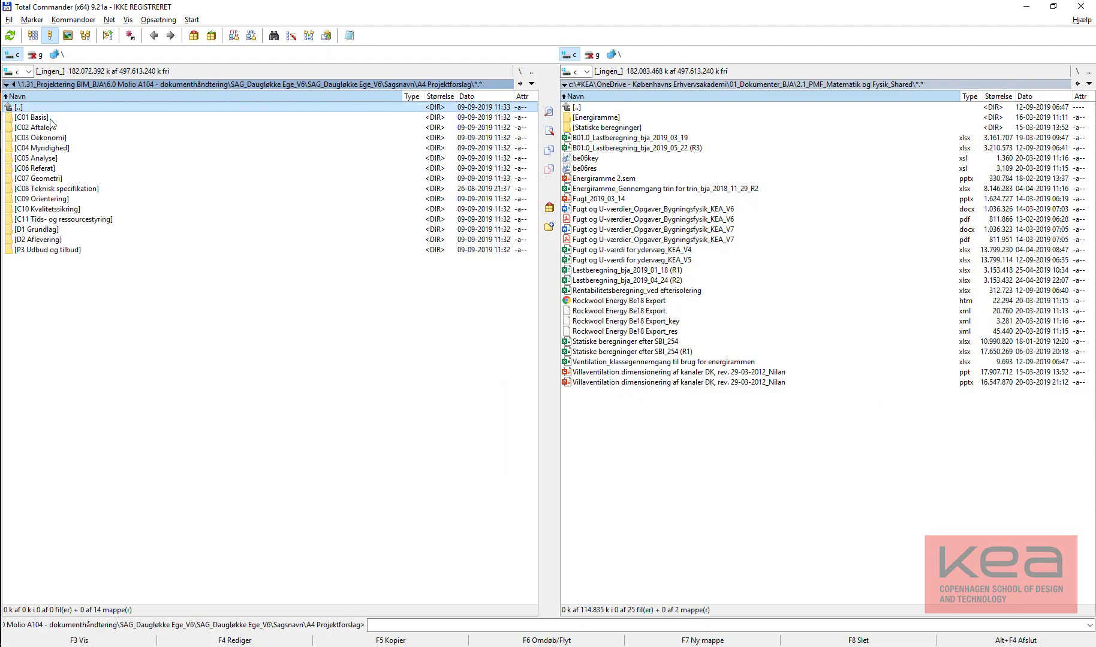
{"action": "key", "text": "alt+Tab"}
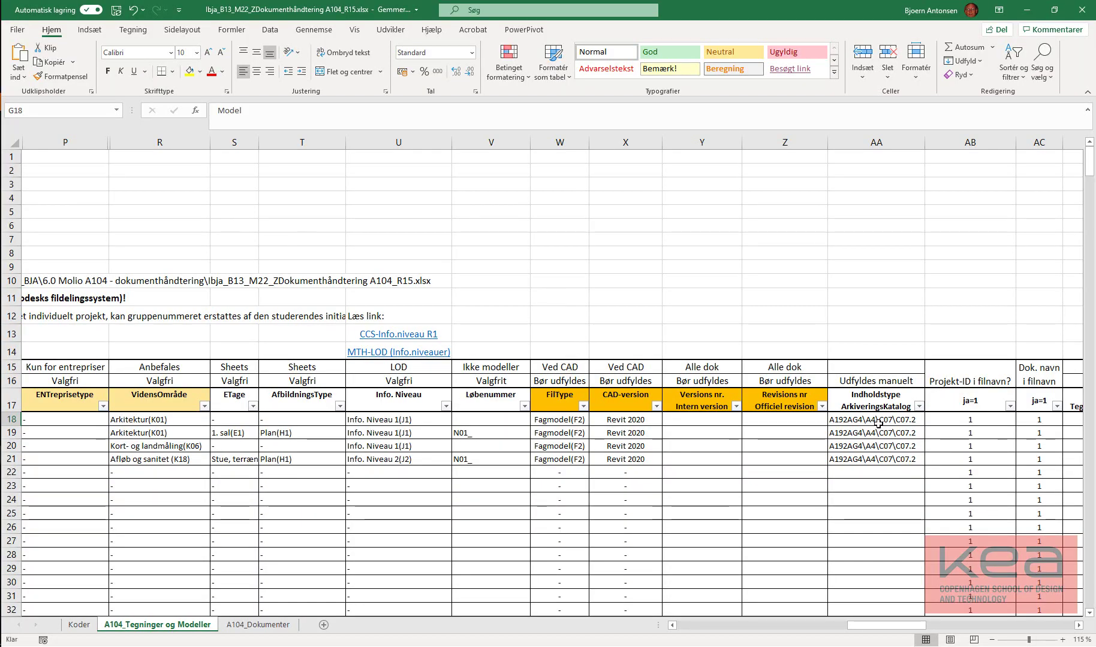
{"action": "key", "text": "alt+Tab"}
{"action": "left_click", "coordinate": [41, 178]}
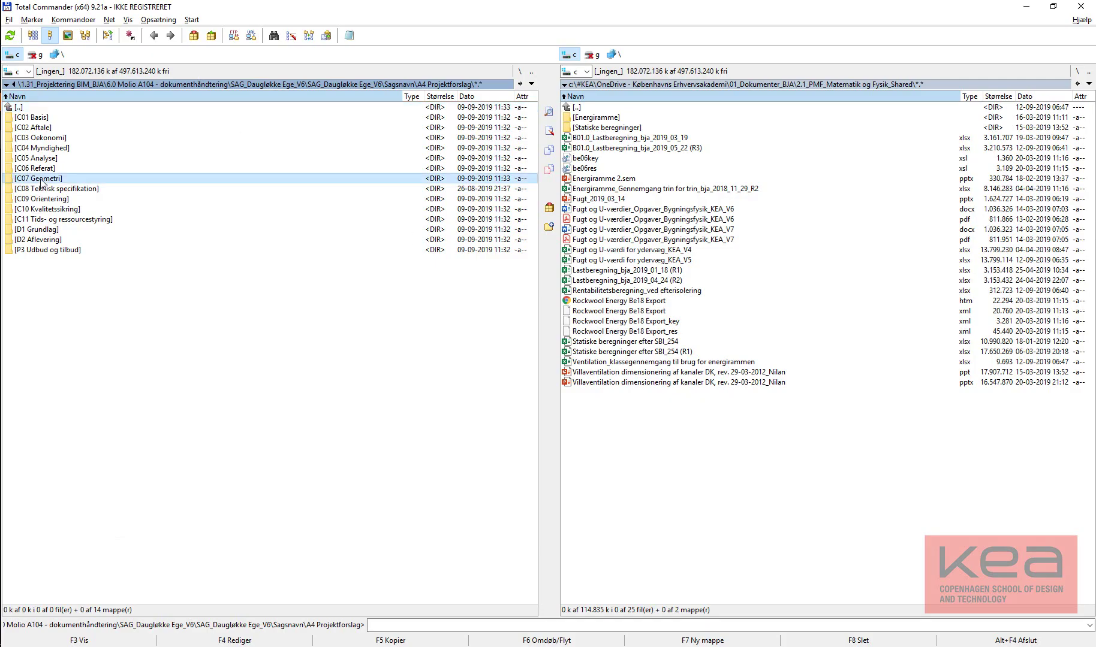
{"action": "double_click", "coordinate": [41, 178]}
{"action": "key", "text": "alt+Tab"}
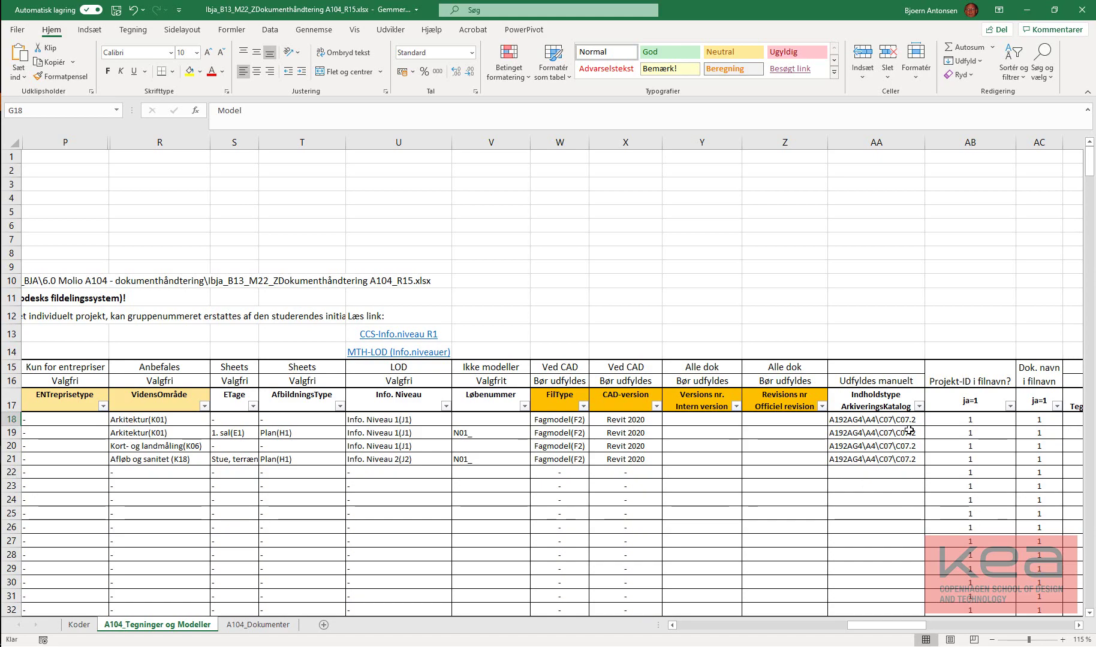
{"action": "key", "text": "alt+Tab"}
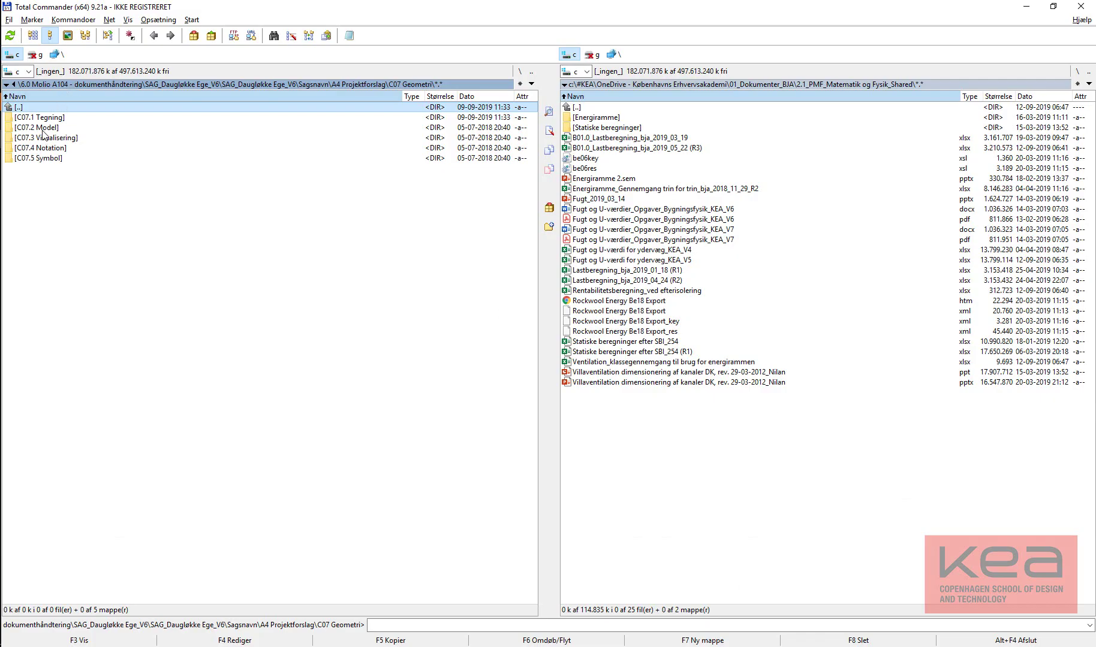
{"action": "double_click", "coordinate": [42, 127]}
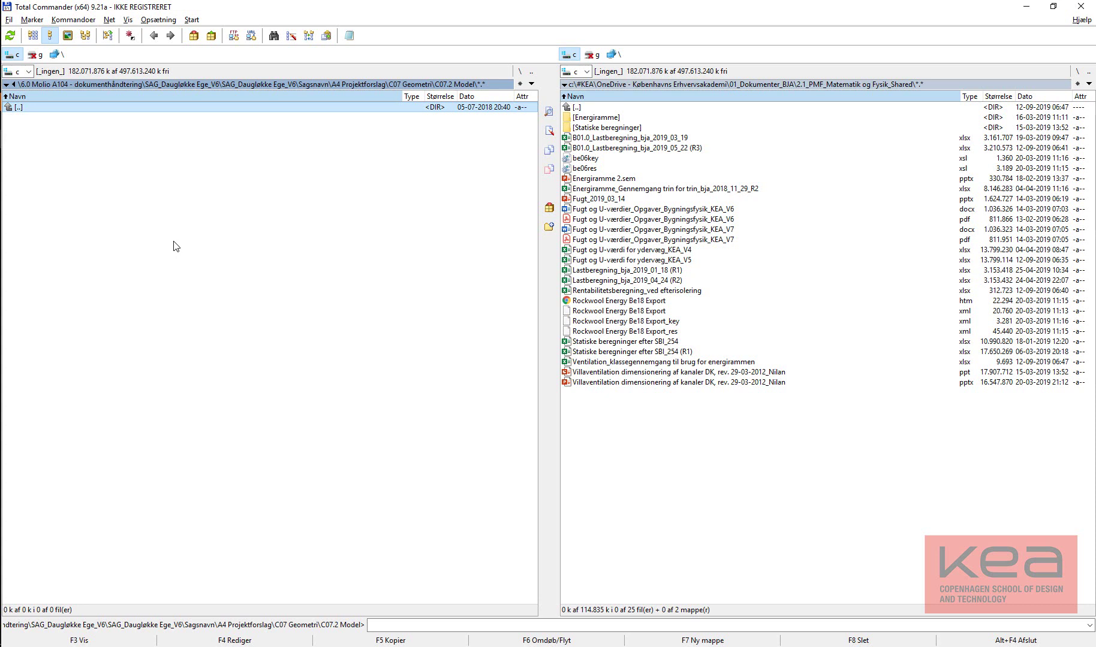
{"action": "double_click", "coordinate": [88, 108]}
{"action": "double_click", "coordinate": [88, 108]}
{"action": "double_click", "coordinate": [88, 108]}
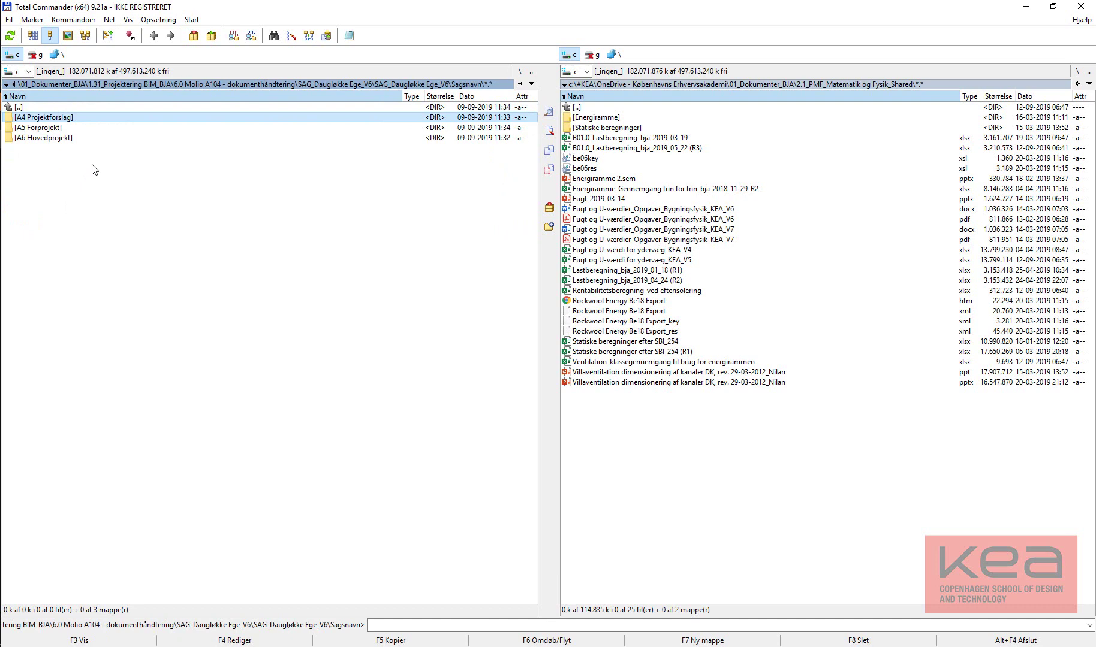
{"action": "key", "text": "alt+Tab"}
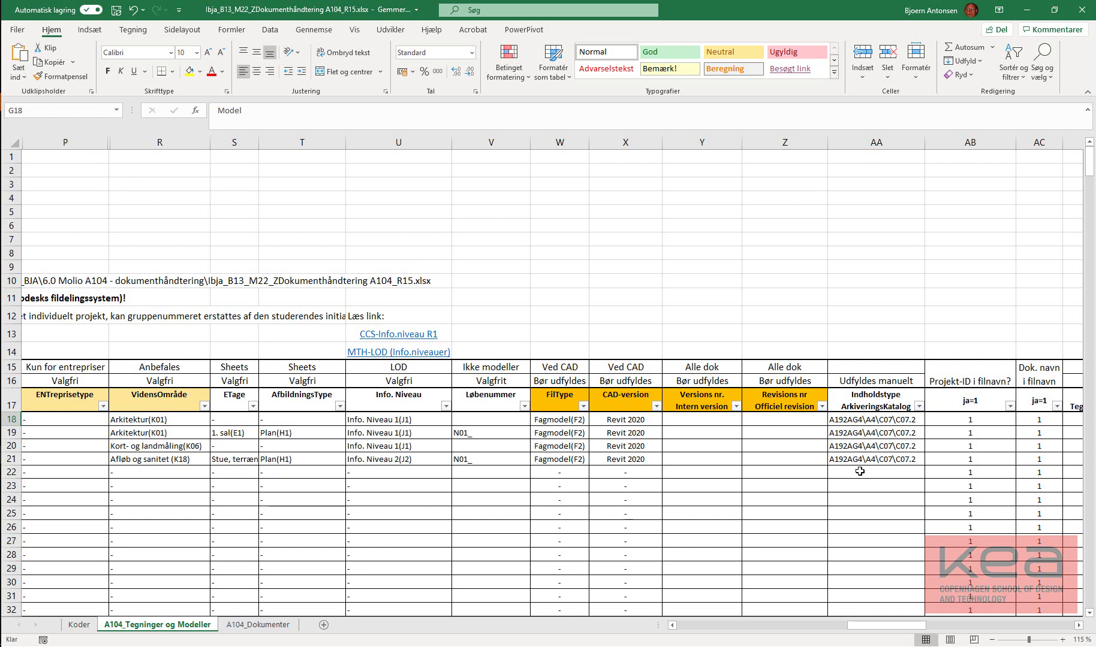
{"action": "left_click_drag", "start_coordinate": [891, 629], "coordinate": [757, 637]}
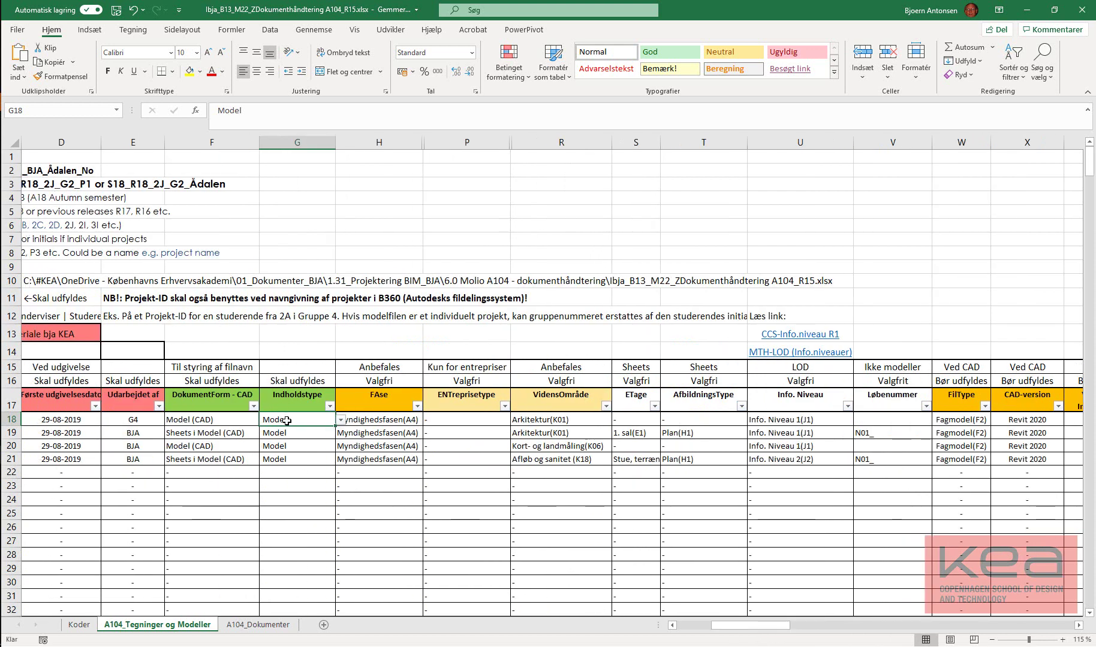
{"action": "left_click", "coordinate": [398, 422]}
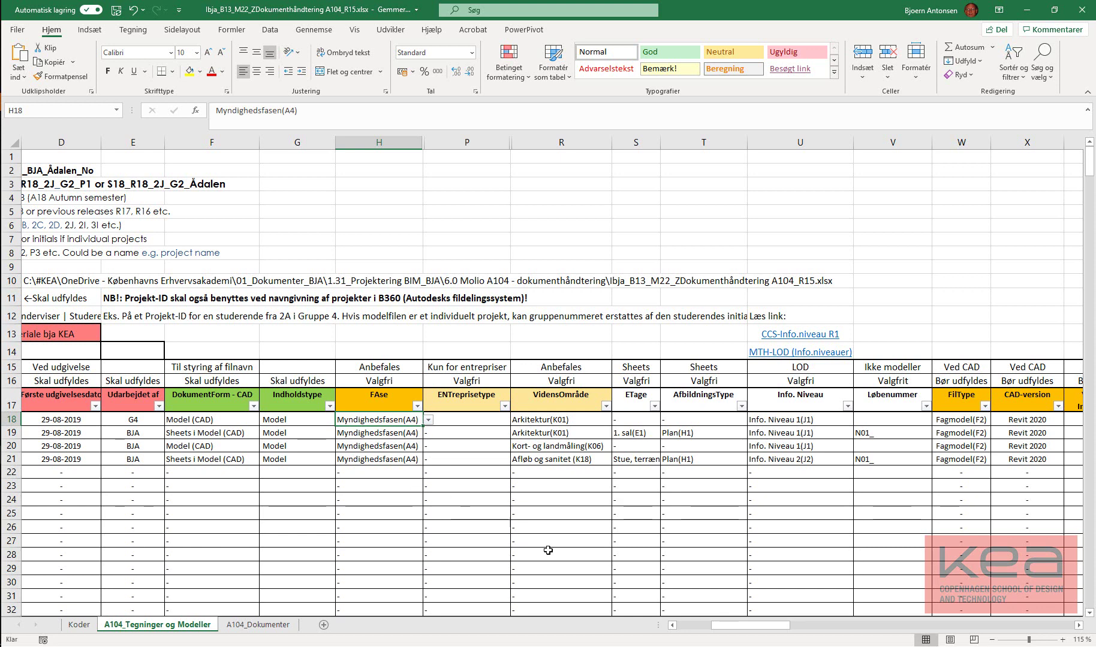
{"action": "left_click", "coordinate": [579, 423]}
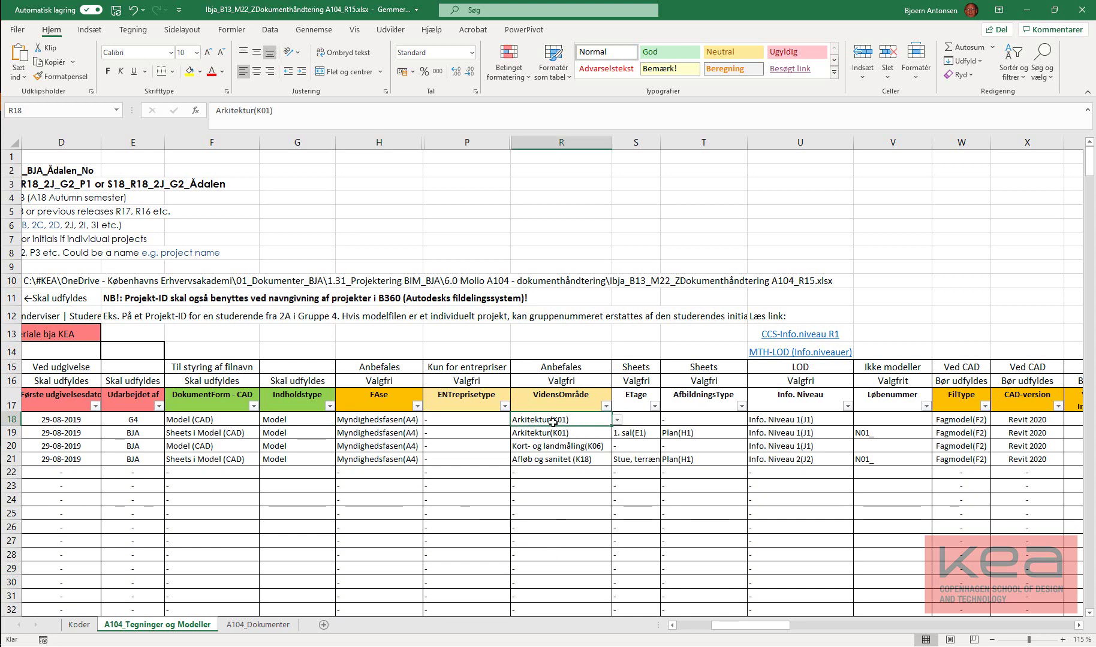
{"action": "left_click", "coordinate": [489, 421]}
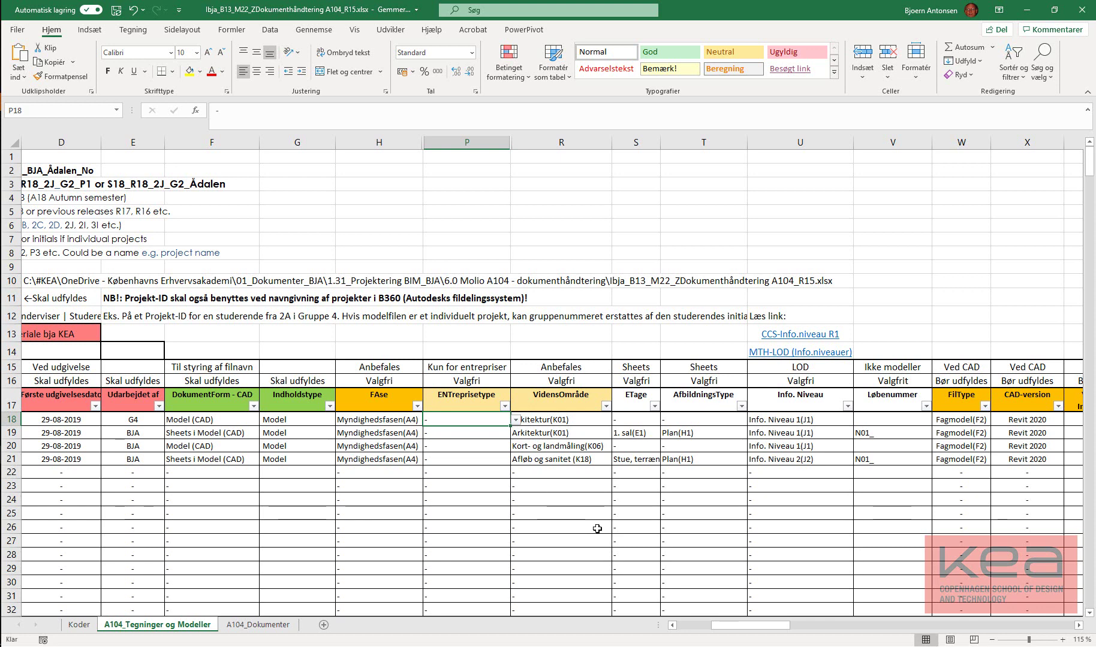
{"action": "left_click_drag", "start_coordinate": [744, 628], "coordinate": [779, 631]}
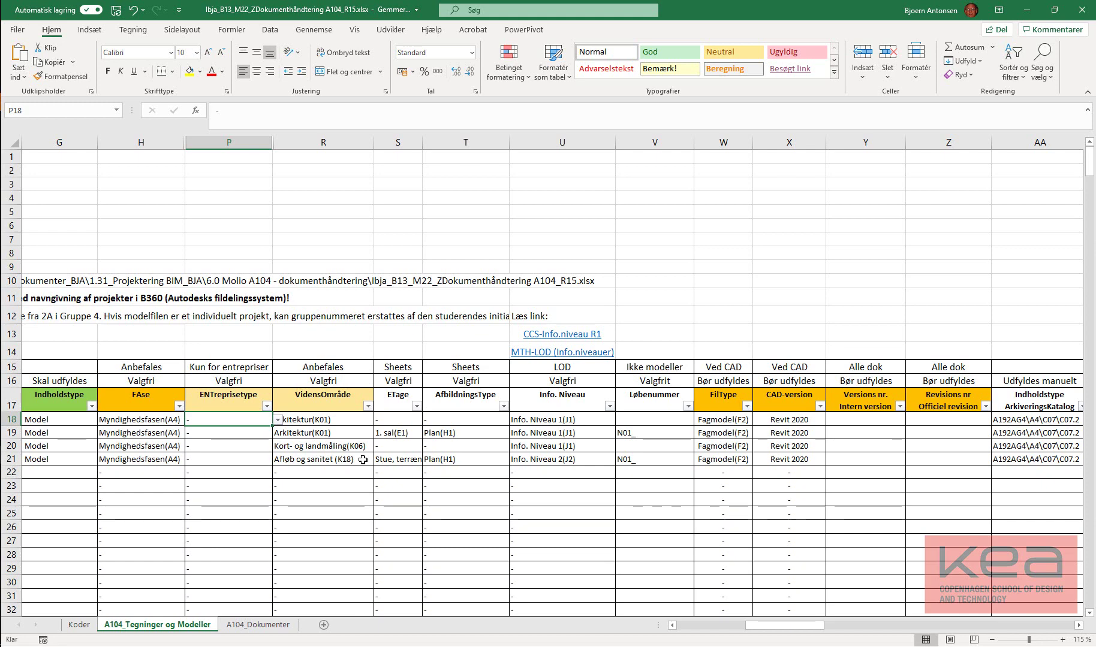
{"action": "left_click", "coordinate": [73, 627]}
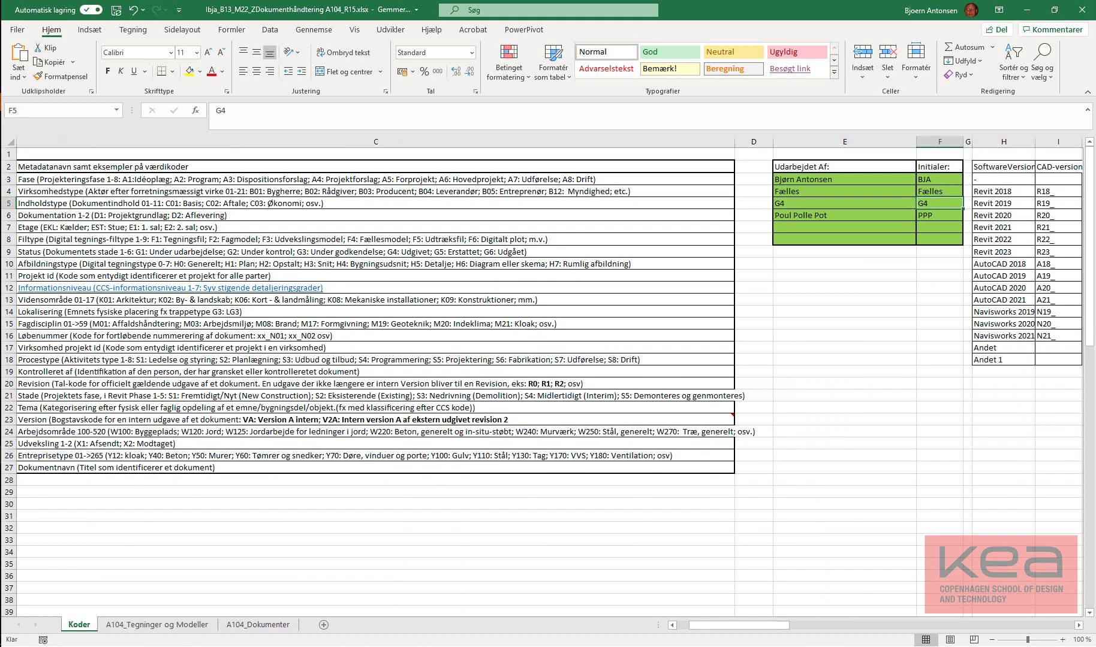
{"action": "mouse_move", "coordinate": [773, 626]}
{"action": "left_mouse_down"}
{"action": "mouse_move", "coordinate": [763, 632]}
{"action": "mouse_move", "coordinate": [867, 635]}
{"action": "mouse_move", "coordinate": [958, 617]}
{"action": "left_mouse_up"}
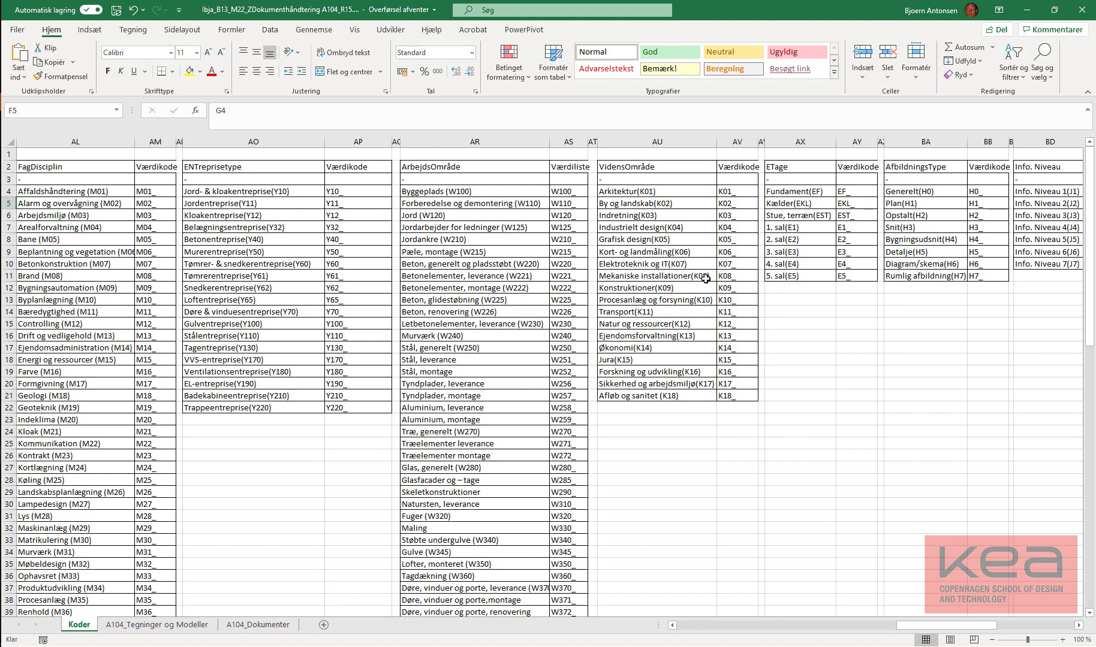
{"action": "left_click", "coordinate": [689, 289]}
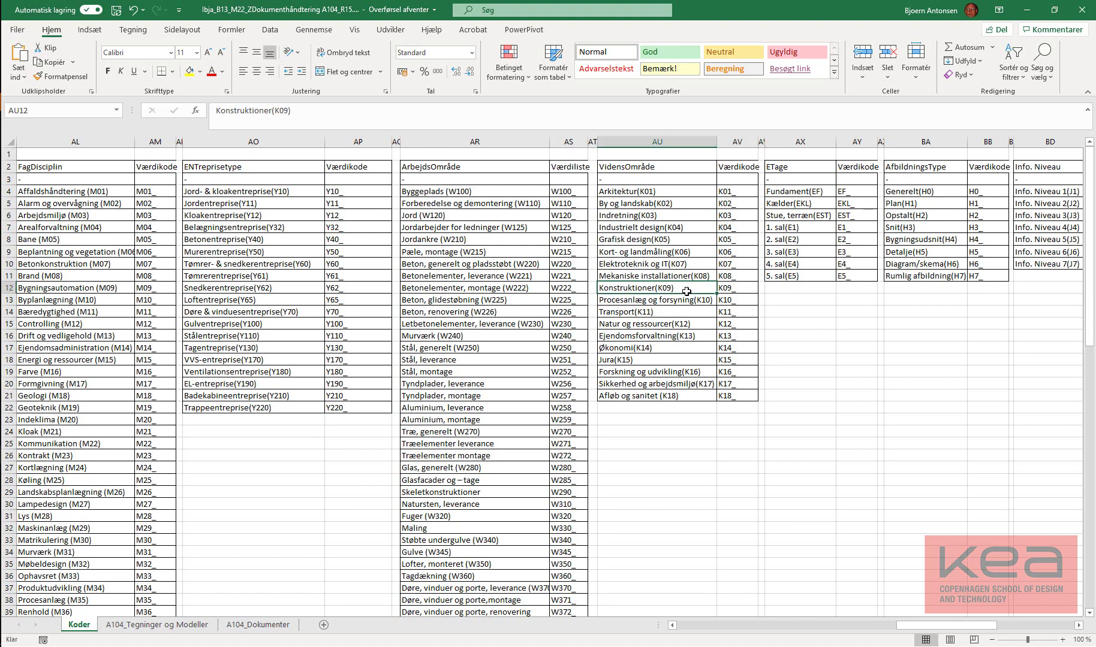
{"action": "left_click", "coordinate": [675, 302]}
{"action": "left_click", "coordinate": [672, 313]}
{"action": "left_click_drag", "start_coordinate": [661, 326], "coordinate": [660, 347]}
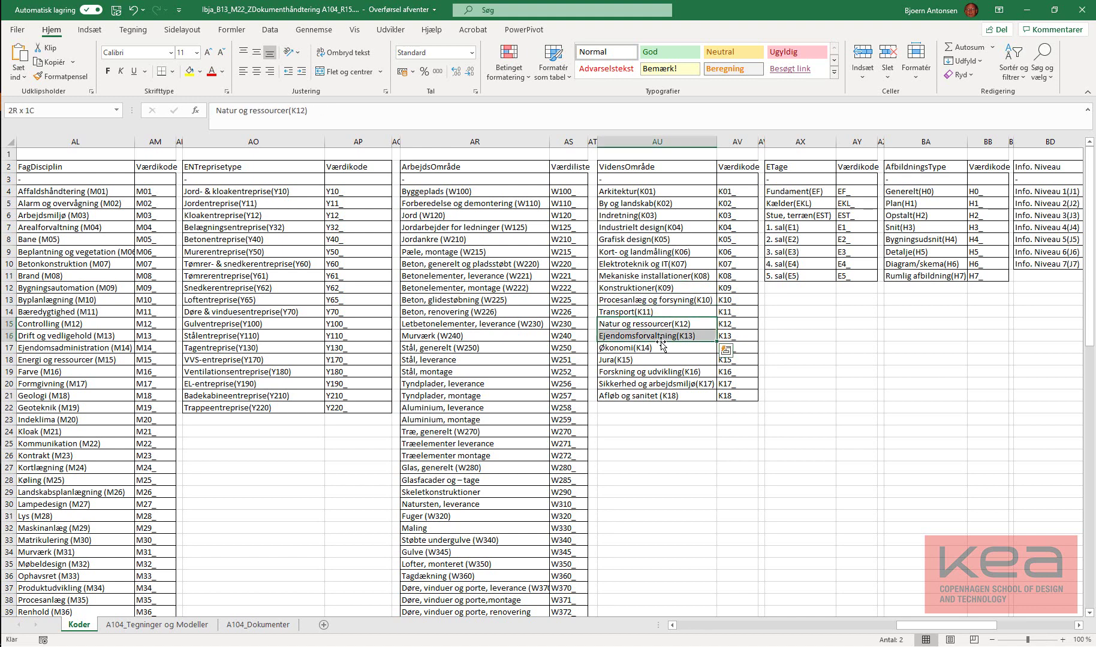
{"action": "left_click", "coordinate": [661, 348]}
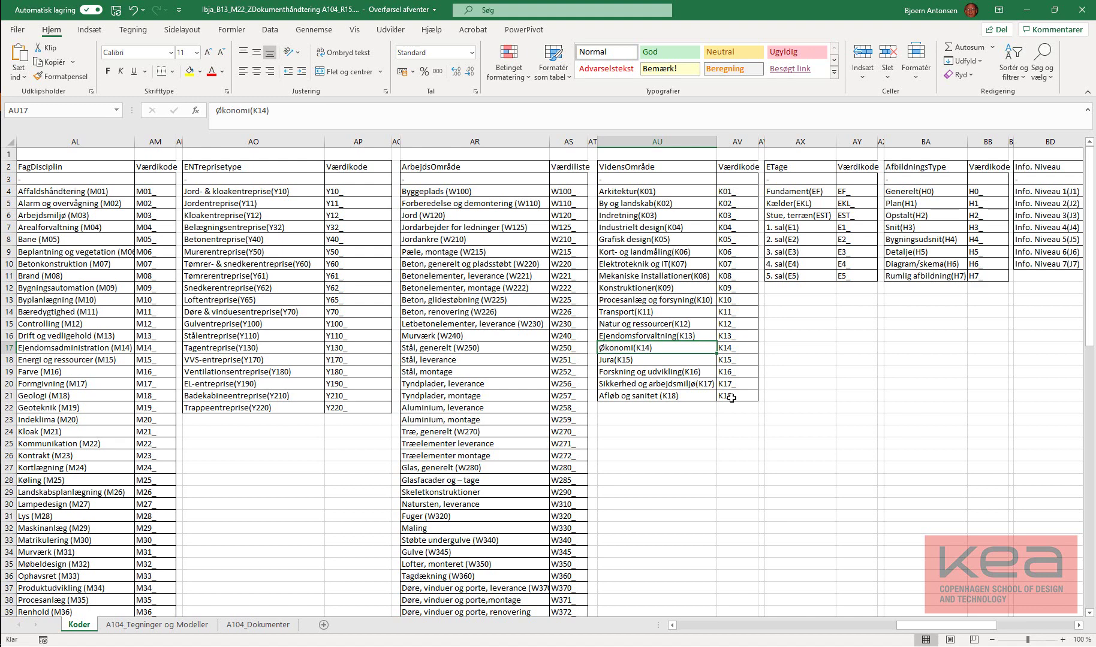
{"action": "left_click", "coordinate": [145, 626]}
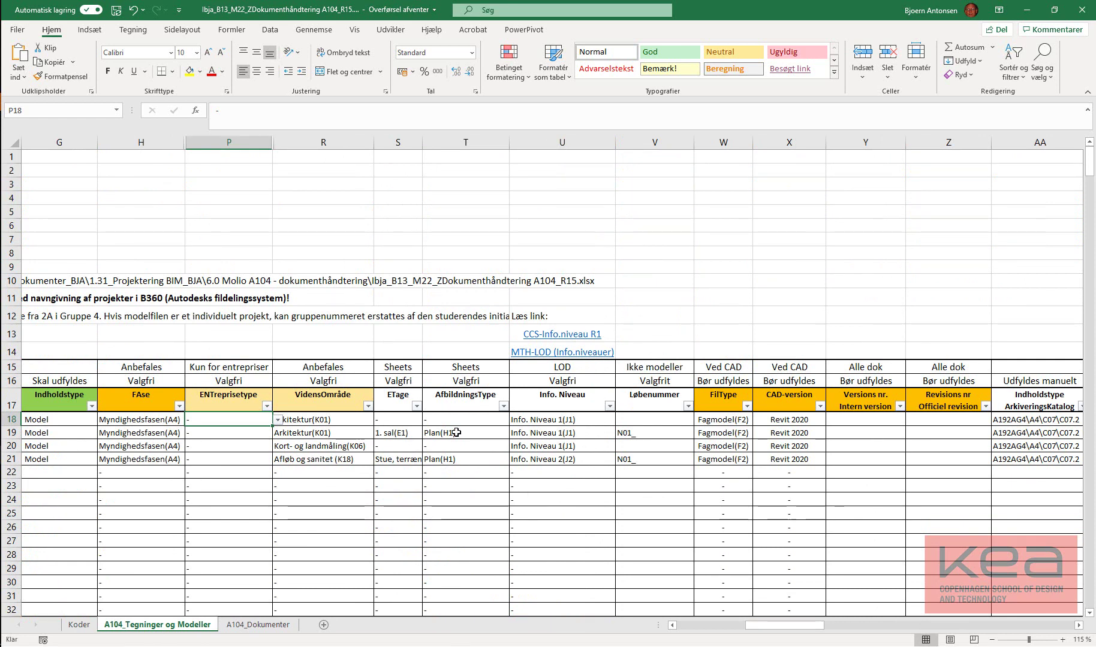
Widen the ETage column so Stue, terræn(EST) fits, then switch to Koder
{"action": "left_click_drag", "start_coordinate": [782, 626], "coordinate": [810, 631]}
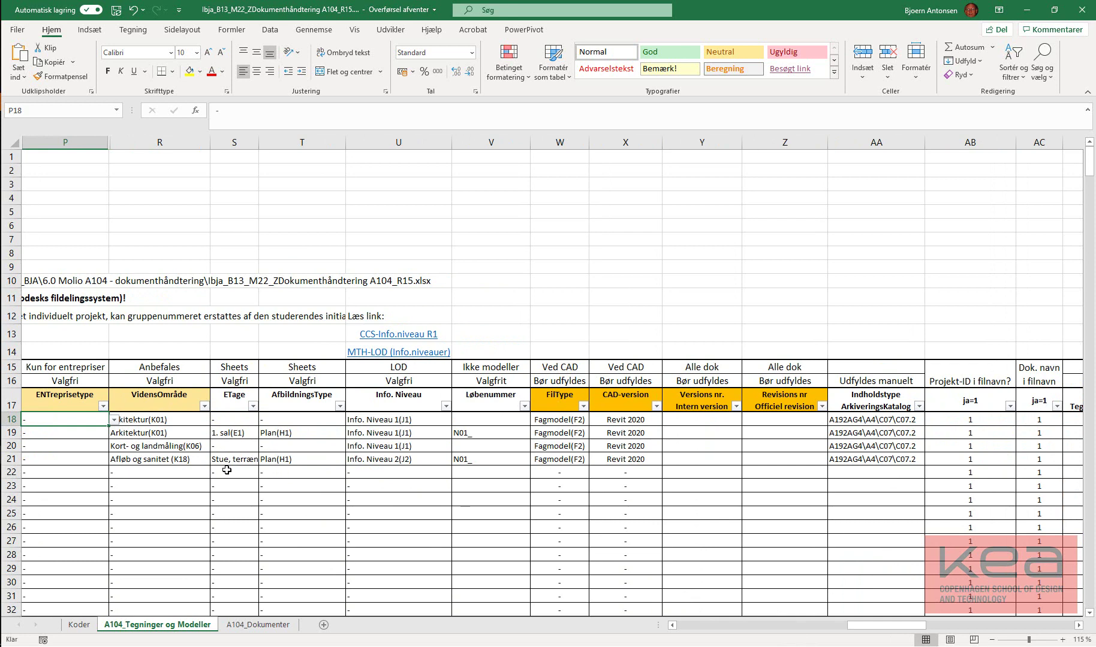
{"action": "left_click_drag", "start_coordinate": [259, 140], "coordinate": [296, 140]}
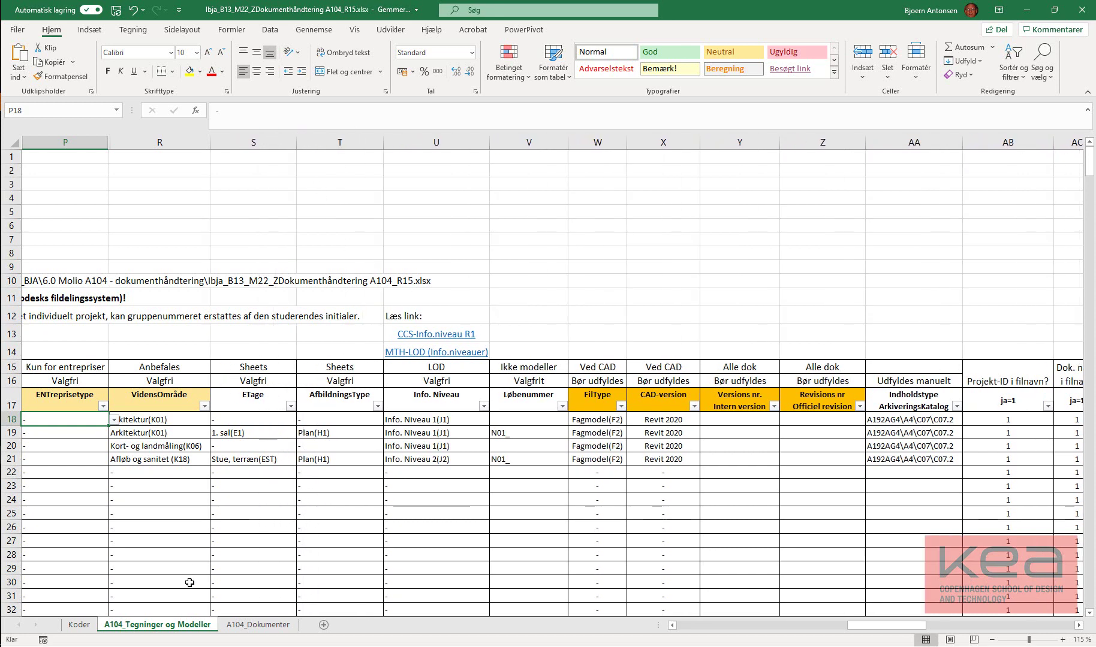
{"action": "left_click", "coordinate": [79, 625]}
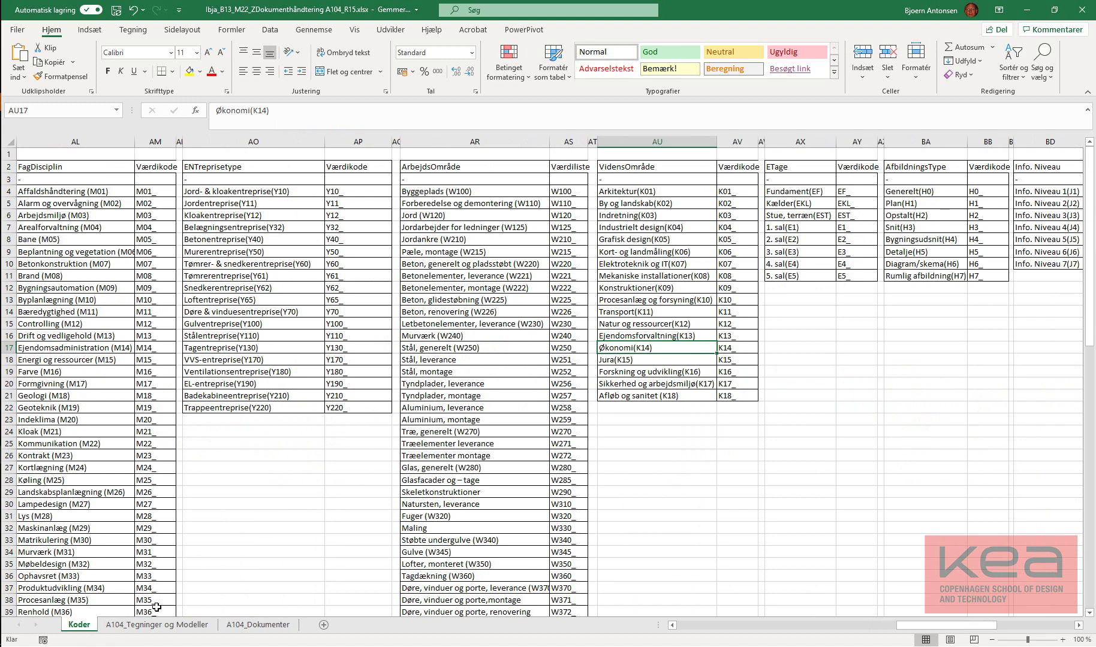
Switch back to the A104_Tegninger og Modeller sheet holding document rows 18–21
{"action": "left_click", "coordinate": [162, 627]}
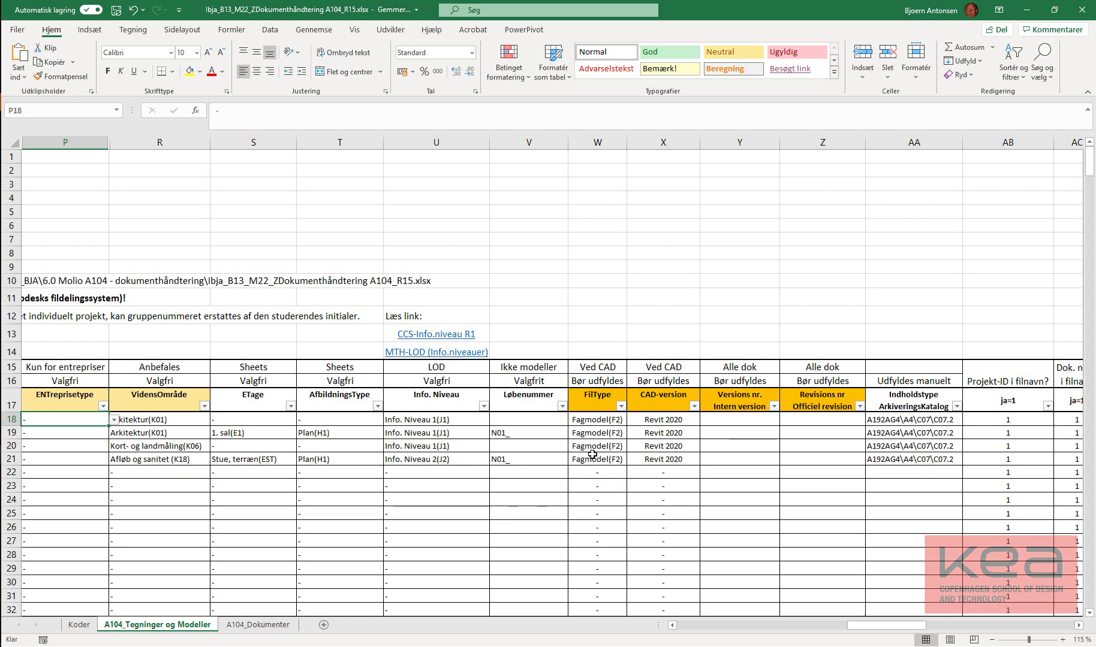
Keep Fagmodel(F2) as row 19's FilType and scroll the table back to column A
{"action": "left_click", "coordinate": [604, 431]}
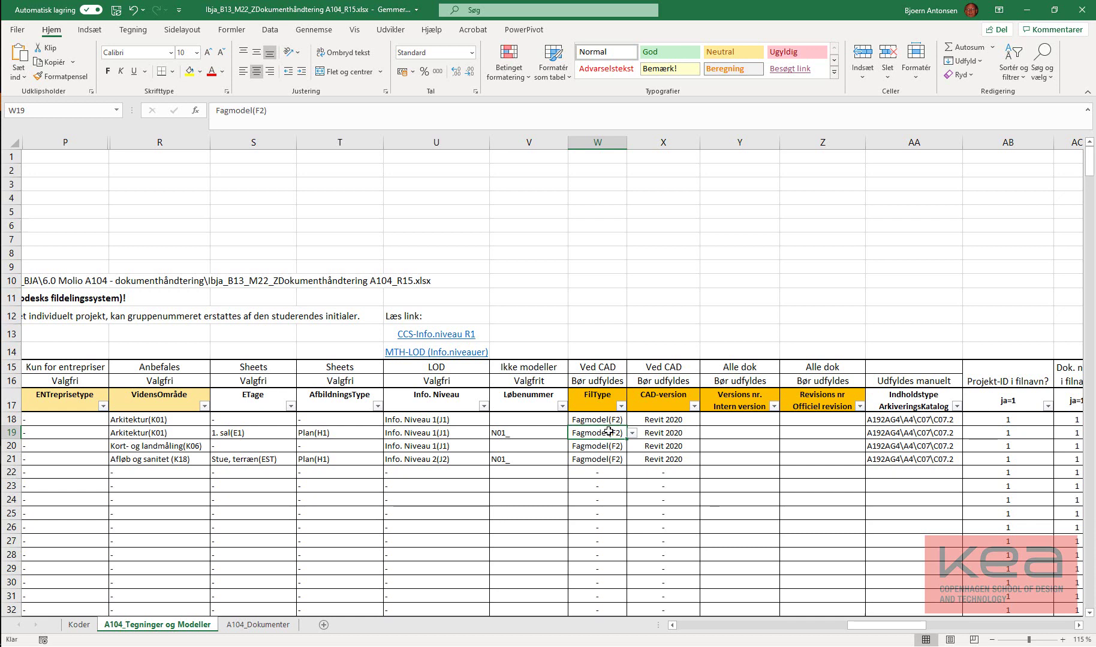
{"action": "left_click", "coordinate": [632, 433]}
{"action": "left_click_drag", "start_coordinate": [634, 474], "coordinate": [633, 460]}
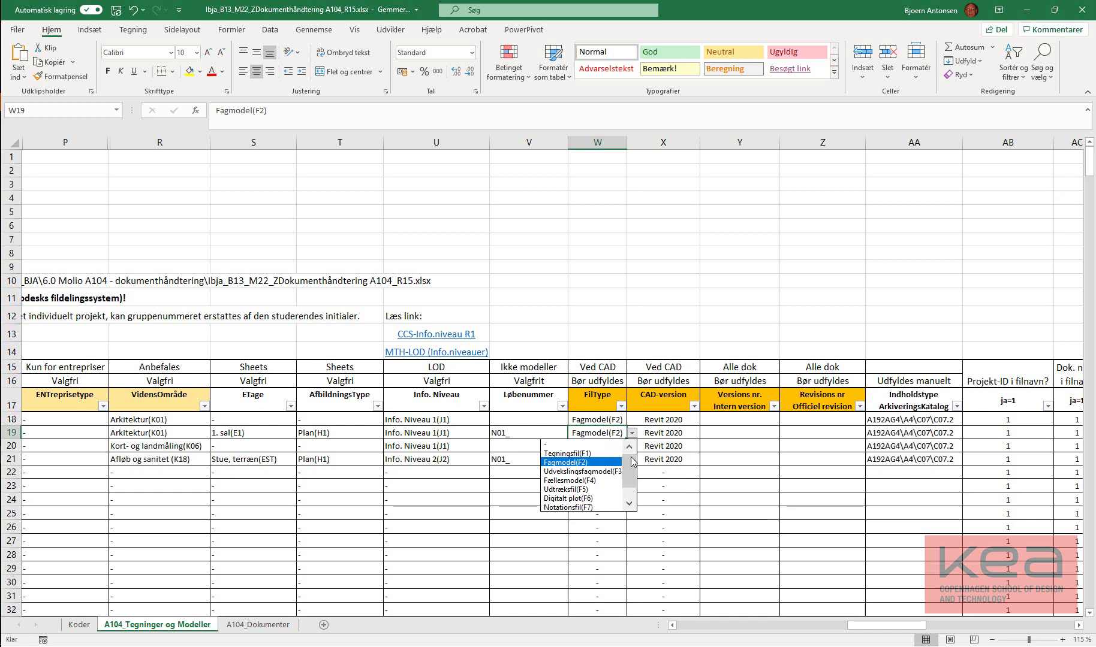
{"action": "left_click", "coordinate": [582, 463]}
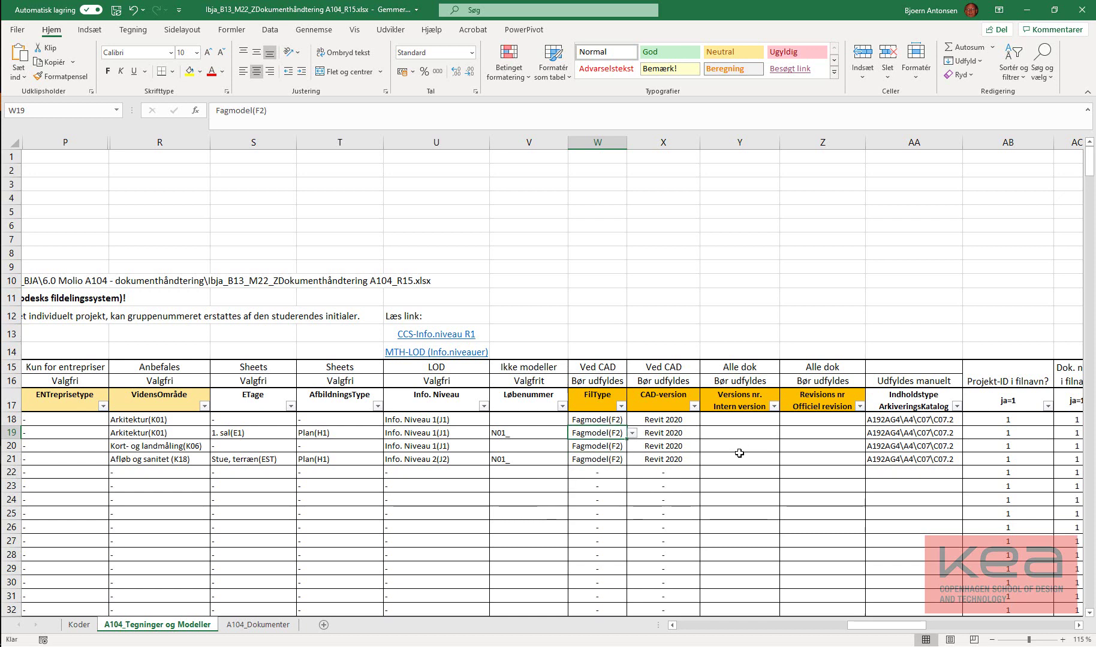
{"action": "left_click_drag", "start_coordinate": [886, 637], "coordinate": [487, 429]}
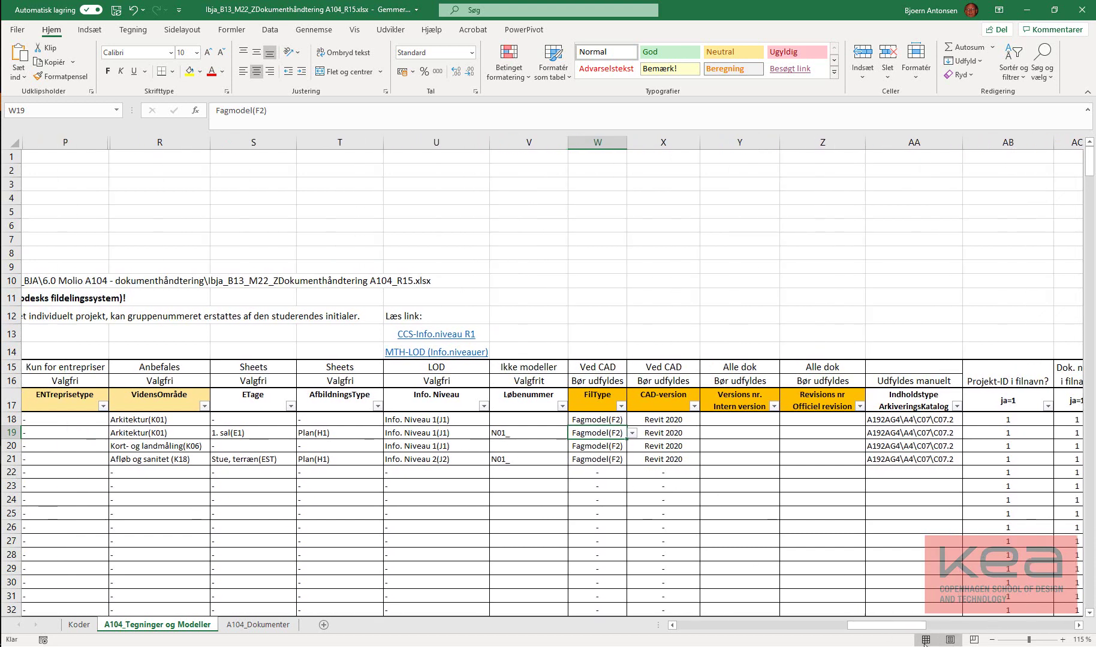
{"action": "mouse_move", "coordinate": [887, 625]}
{"action": "left_mouse_down"}
{"action": "mouse_move", "coordinate": [659, 630]}
{"action": "mouse_move", "coordinate": [9, 298]}
{"action": "left_mouse_up"}
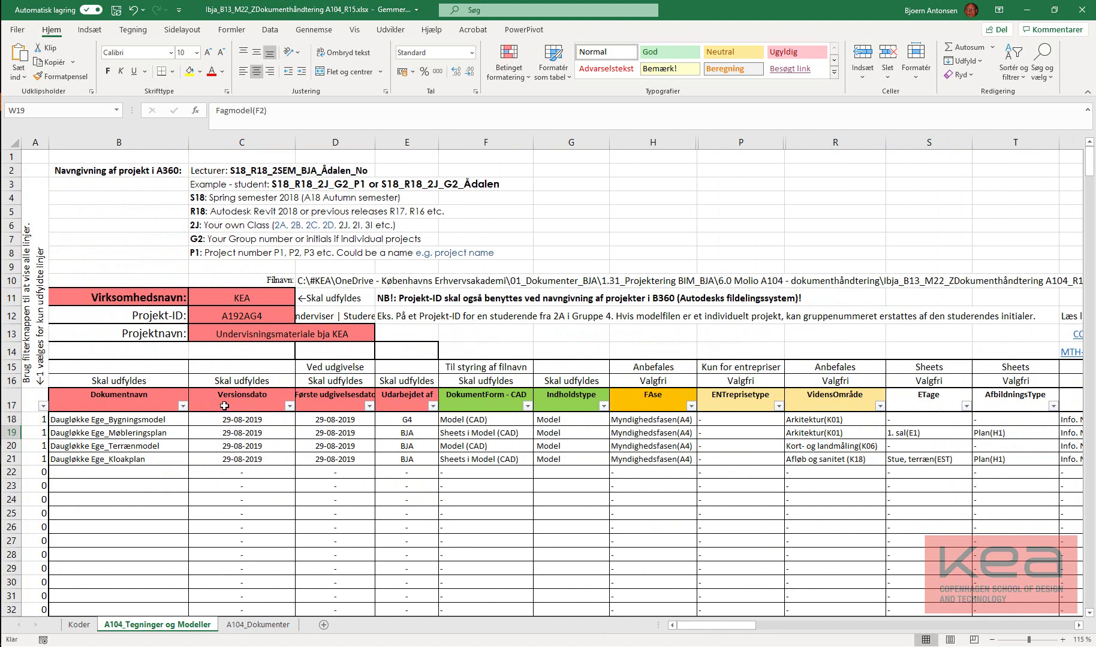
Freeze panes at C17 on the Vis tab and scroll to test the frozen area
{"action": "left_click", "coordinate": [224, 406]}
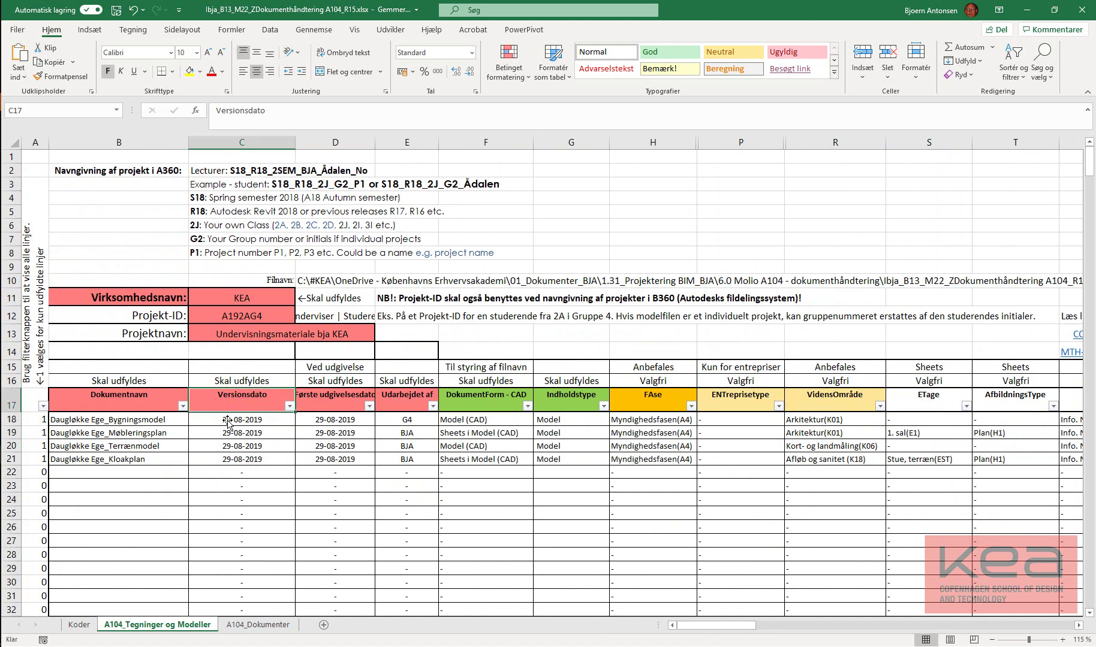
{"action": "left_click", "coordinate": [355, 33]}
{"action": "left_click", "coordinate": [437, 75]}
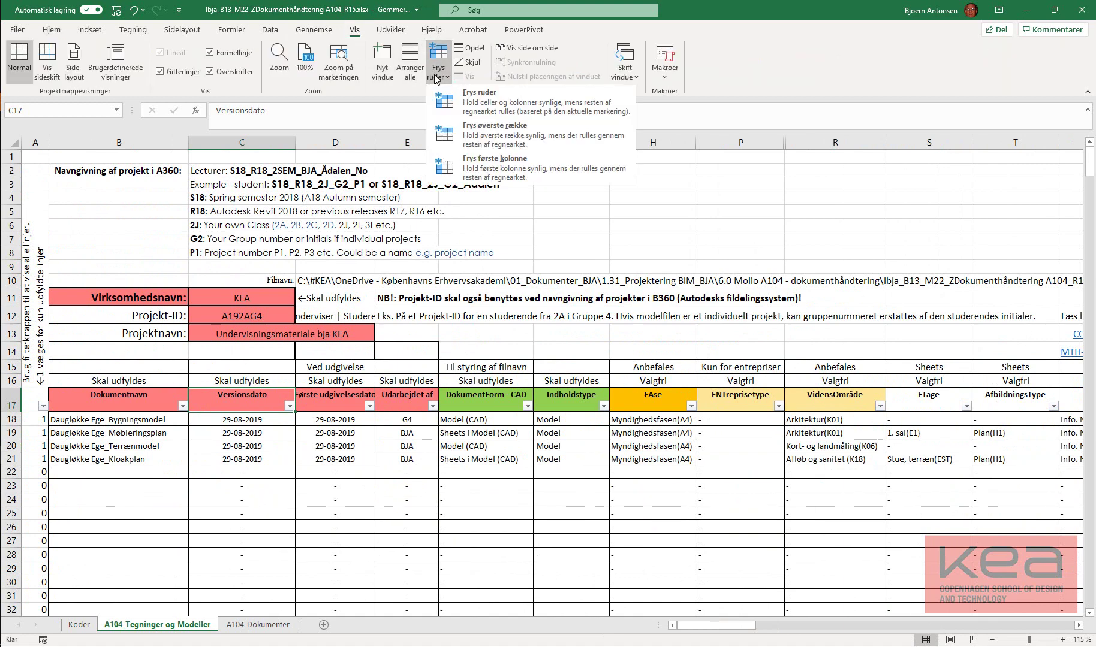
{"action": "left_click", "coordinate": [495, 96]}
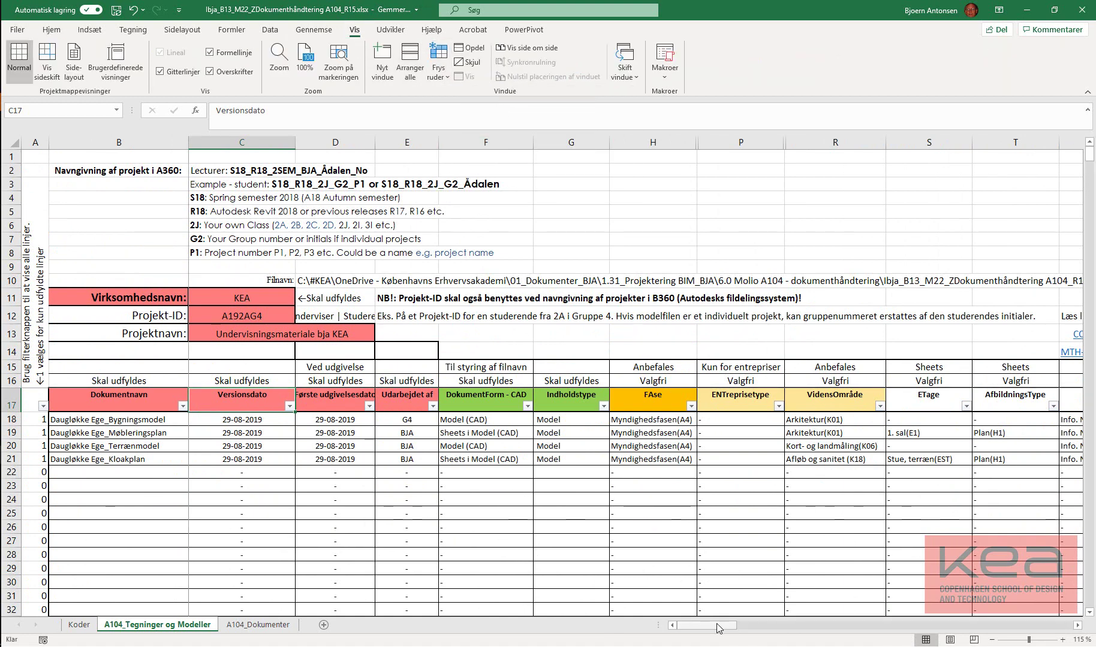
{"action": "left_click_drag", "start_coordinate": [719, 627], "coordinate": [874, 628]}
{"action": "scroll", "coordinate": [538, 527], "scroll_direction": "down", "scroll_amount": 5}
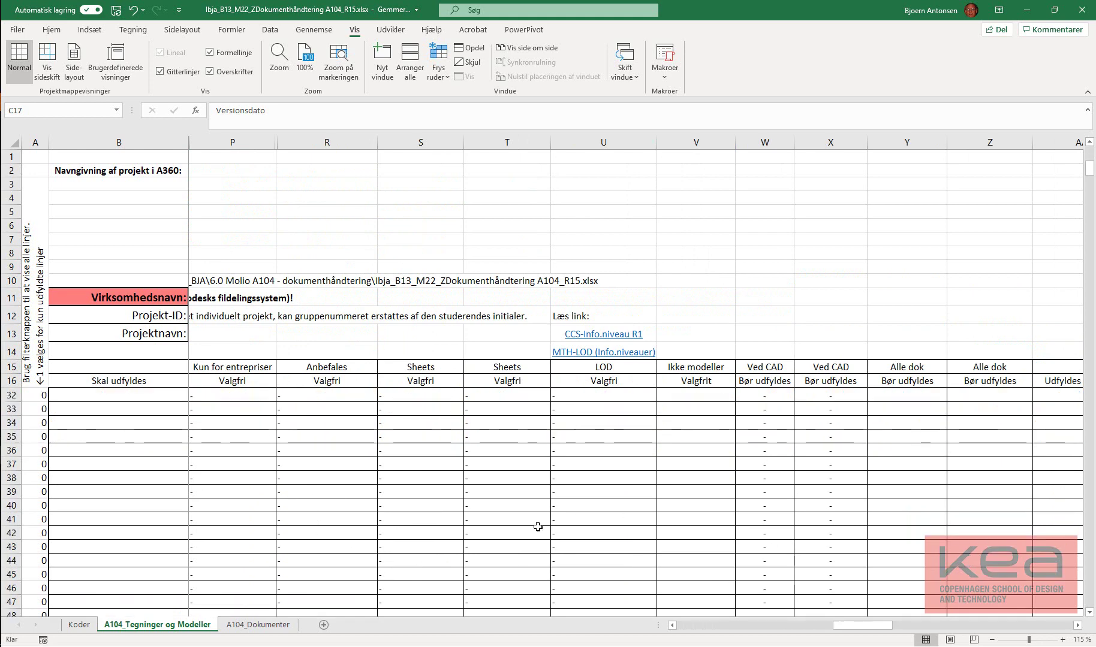
{"action": "scroll", "coordinate": [538, 527], "scroll_direction": "up", "scroll_amount": 5}
{"action": "scroll", "coordinate": [538, 526], "scroll_direction": "down", "scroll_amount": 5}
{"action": "scroll", "coordinate": [537, 527], "scroll_direction": "up", "scroll_amount": 5}
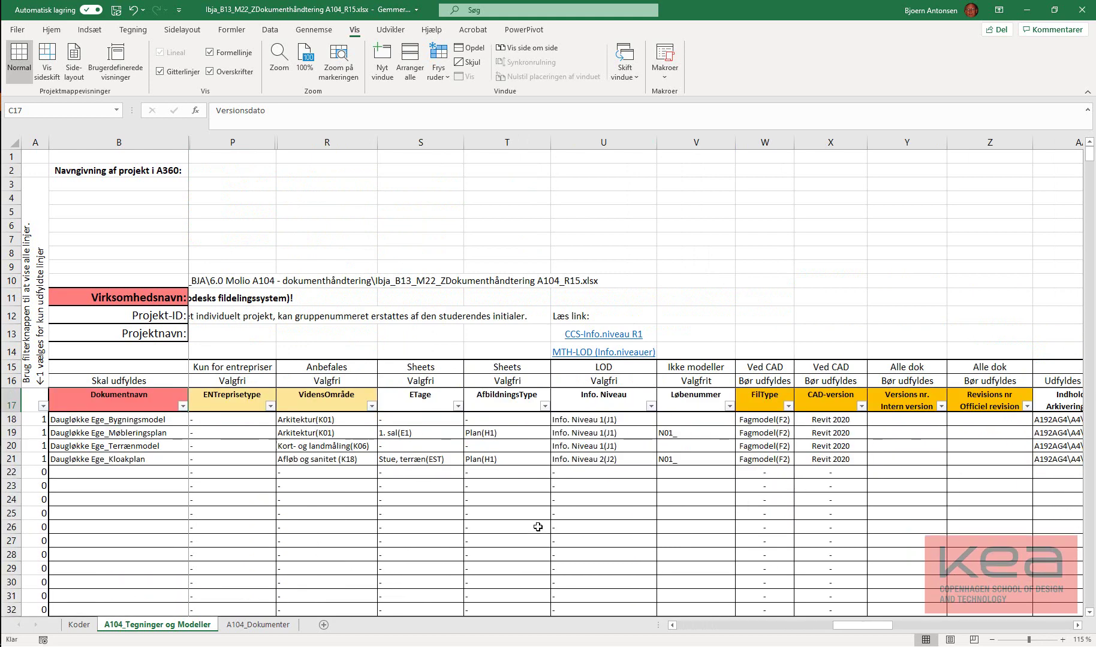
Unfreeze the panes and refreeze at C18, fixing rows 1–17 and columns A–B
{"action": "left_click", "coordinate": [436, 77]}
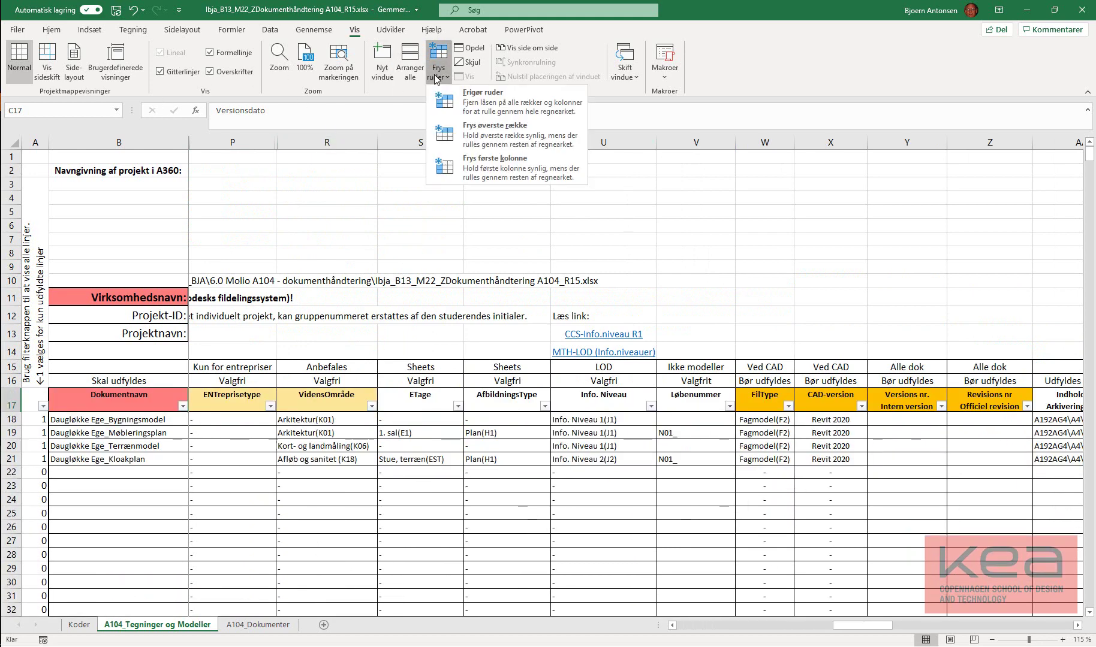
{"action": "left_click", "coordinate": [490, 100]}
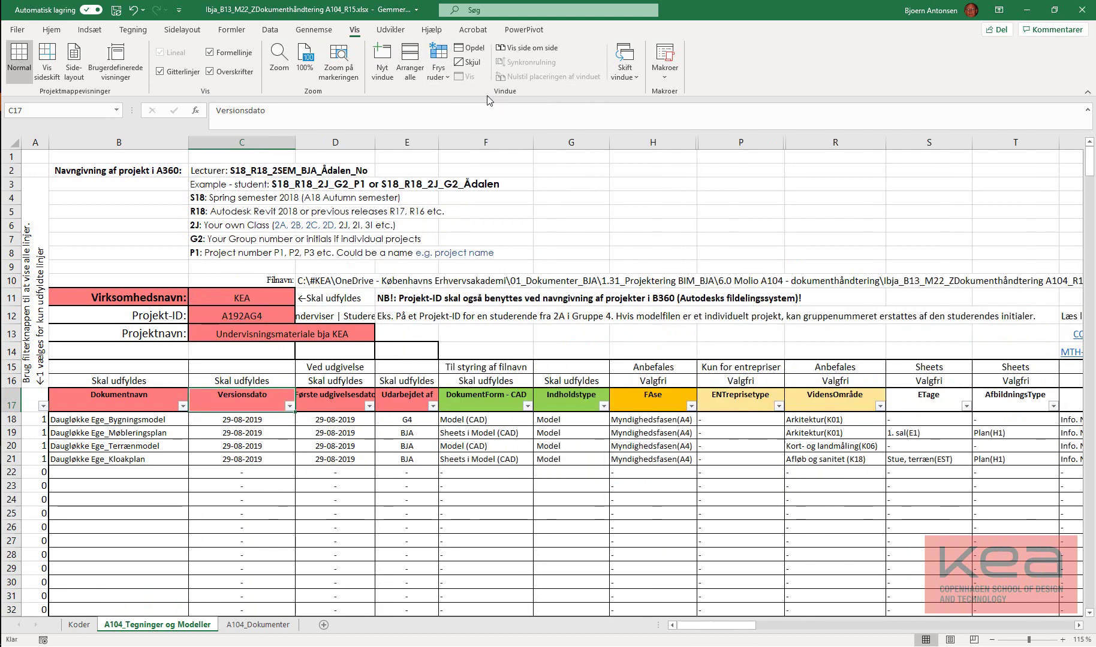
{"action": "left_click", "coordinate": [225, 417]}
{"action": "left_click", "coordinate": [438, 63]}
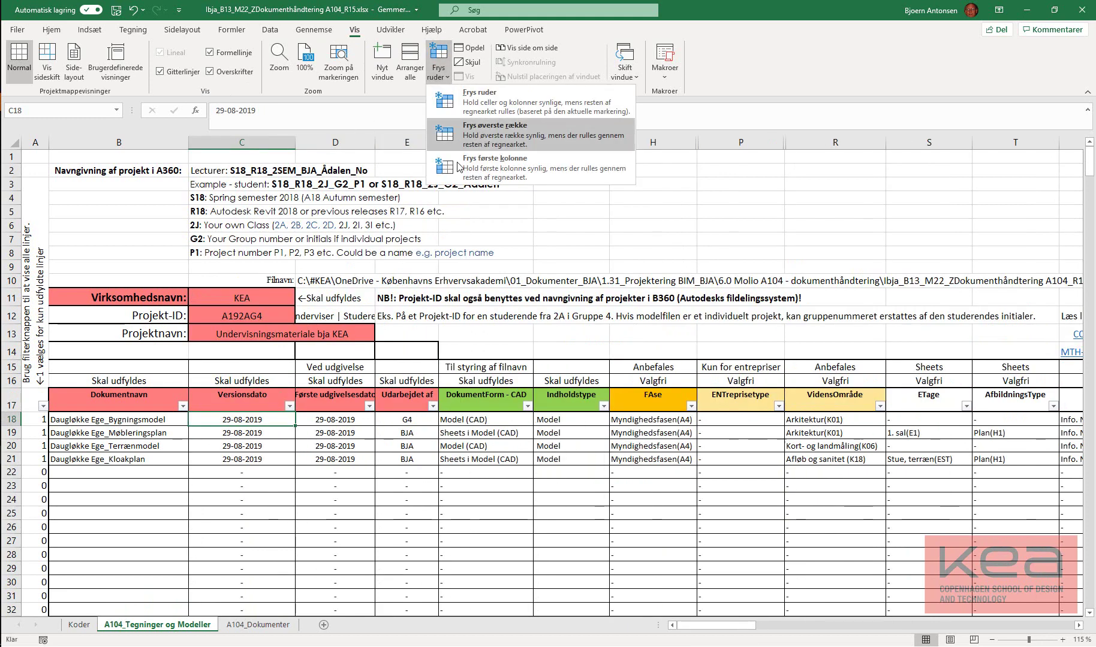
{"action": "left_click", "coordinate": [479, 99]}
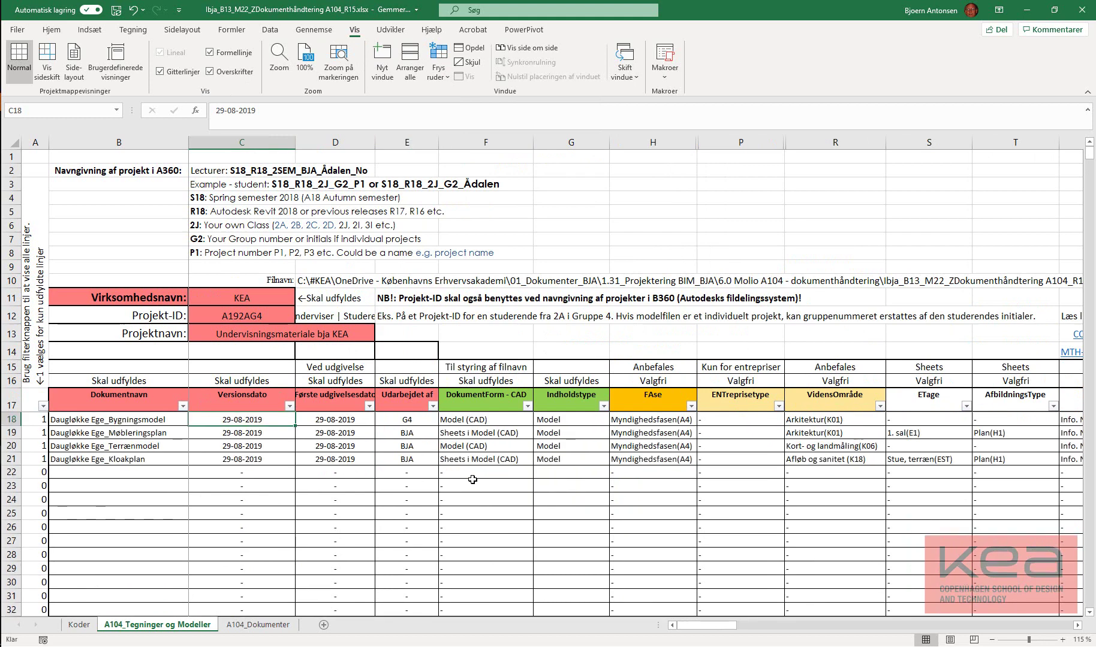
{"action": "mouse_move", "coordinate": [706, 625]}
{"action": "left_mouse_down"}
{"action": "mouse_move", "coordinate": [605, 628]}
{"action": "mouse_move", "coordinate": [989, 615]}
{"action": "mouse_move", "coordinate": [902, 624]}
{"action": "left_mouse_up"}
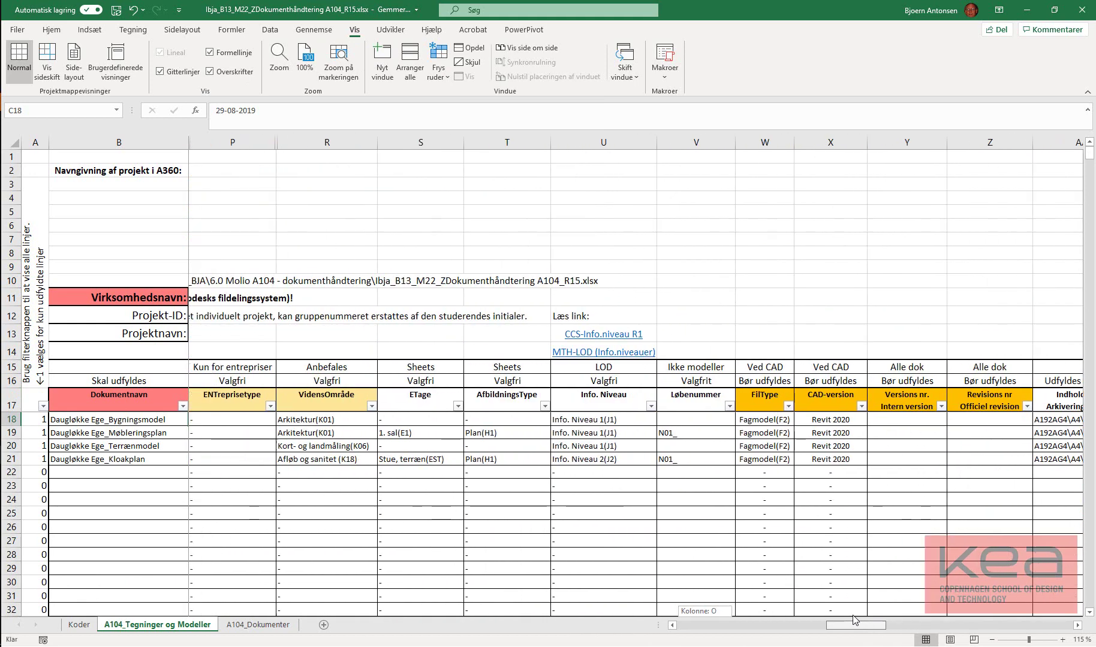
{"action": "left_click_drag", "start_coordinate": [903, 624], "coordinate": [798, 620]}
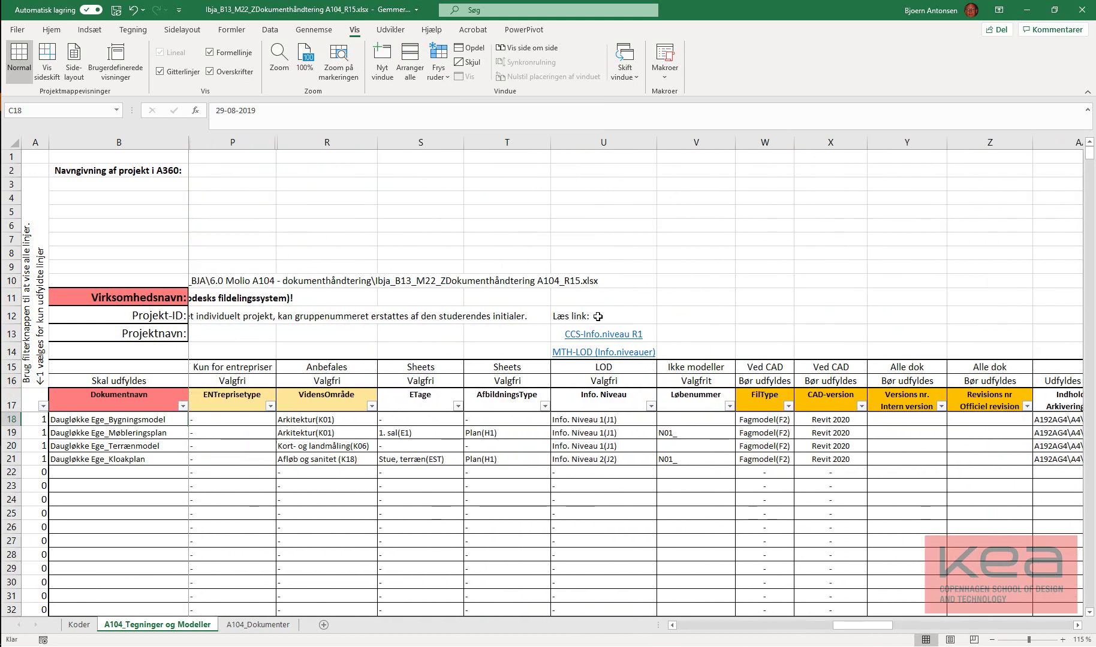
{"action": "left_click", "coordinate": [780, 434]}
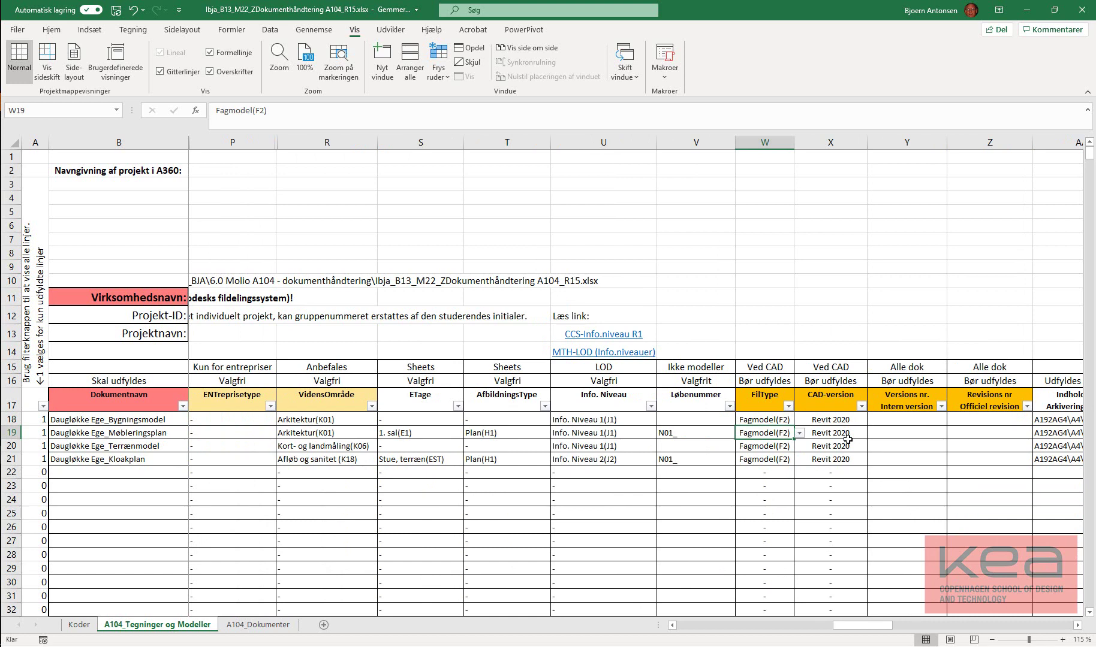
Scroll right to columns T–AD, showing the Projekt-ID i filnavn and Dok. navn i filnavn columns
{"action": "left_click_drag", "start_coordinate": [878, 626], "coordinate": [928, 627]}
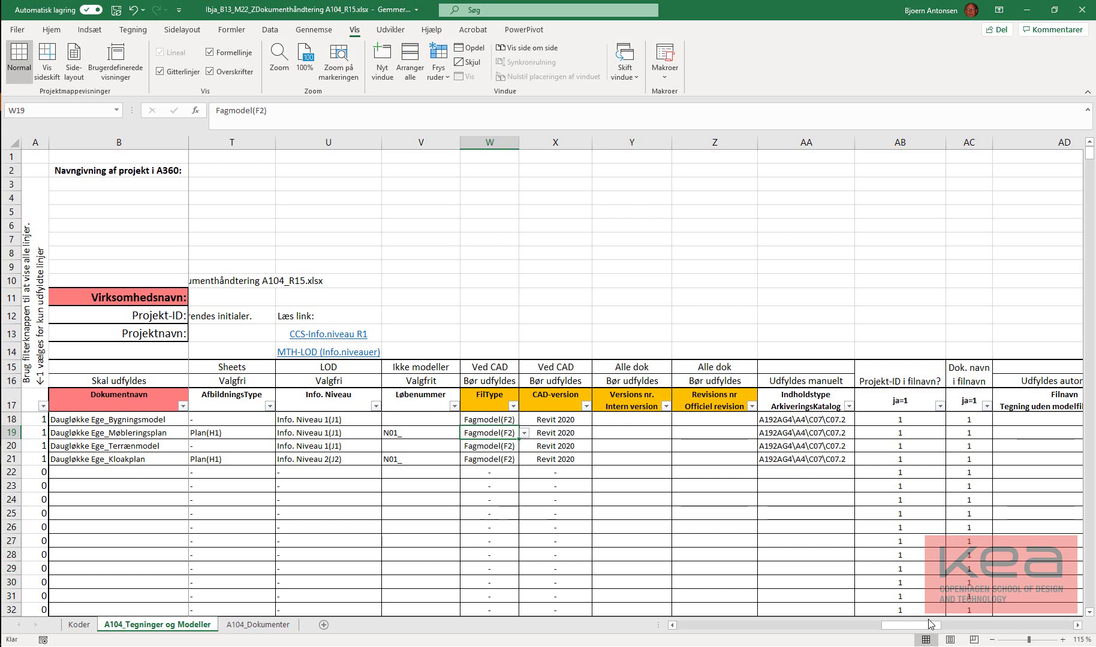
Bring columns W–AE into view and scroll down so Kloakplan row 21 sits under the header
{"action": "mouse_move", "coordinate": [929, 624]}
{"action": "left_mouse_down"}
{"action": "mouse_move", "coordinate": [912, 629]}
{"action": "mouse_move", "coordinate": [982, 629]}
{"action": "left_mouse_up"}
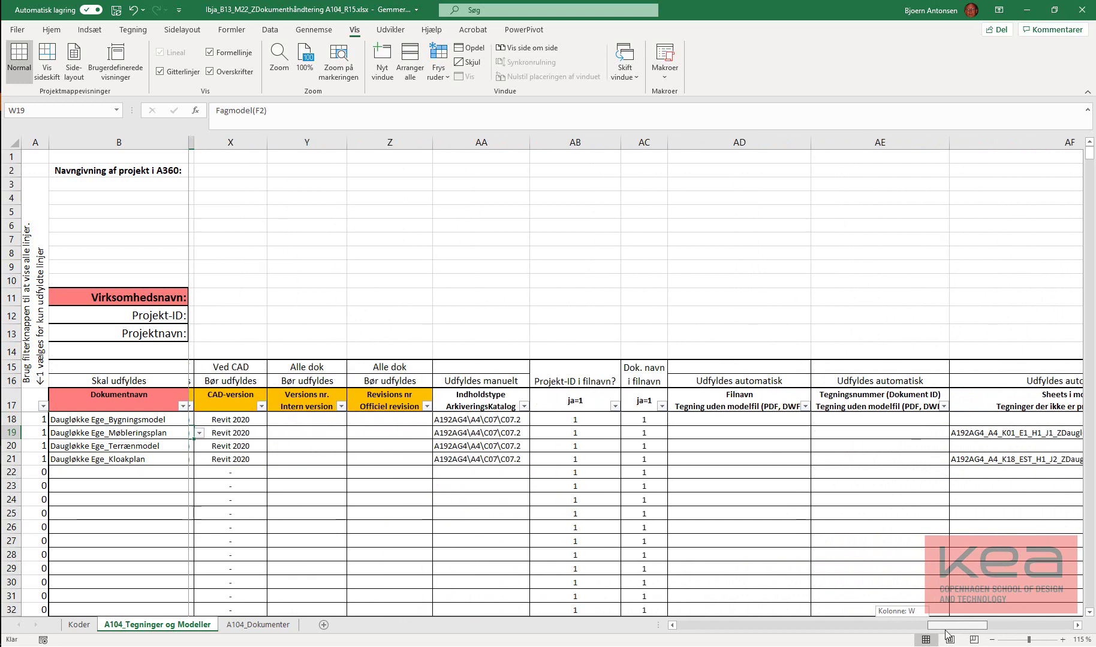
{"action": "left_click_drag", "start_coordinate": [981, 629], "coordinate": [941, 630]}
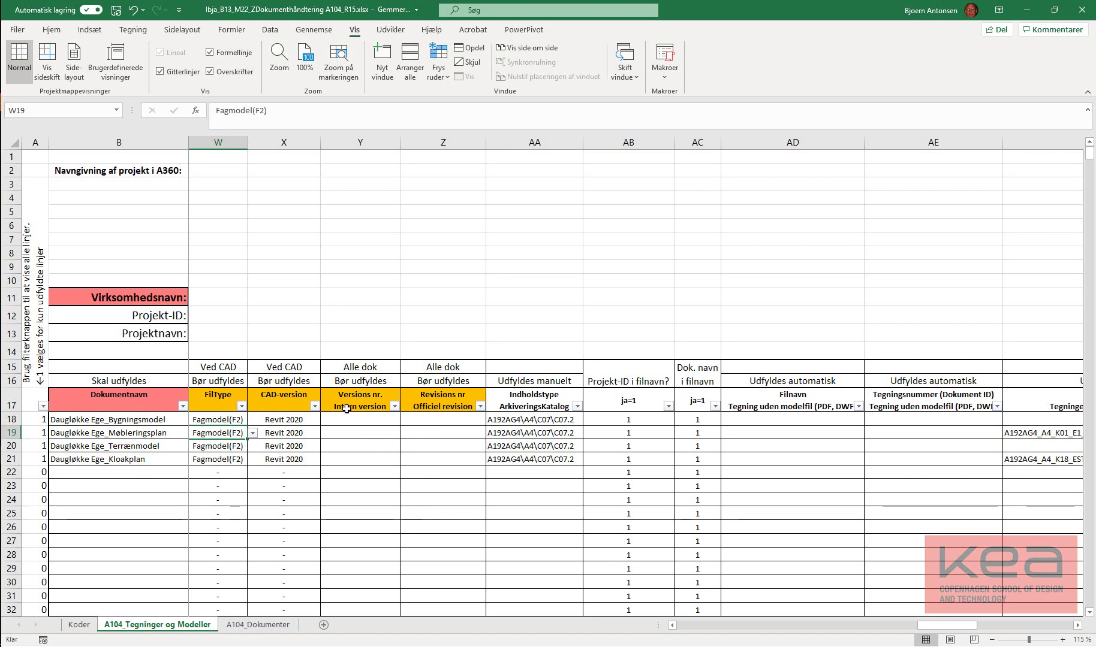
{"action": "scroll", "coordinate": [346, 408], "scroll_direction": "down", "scroll_amount": 1}
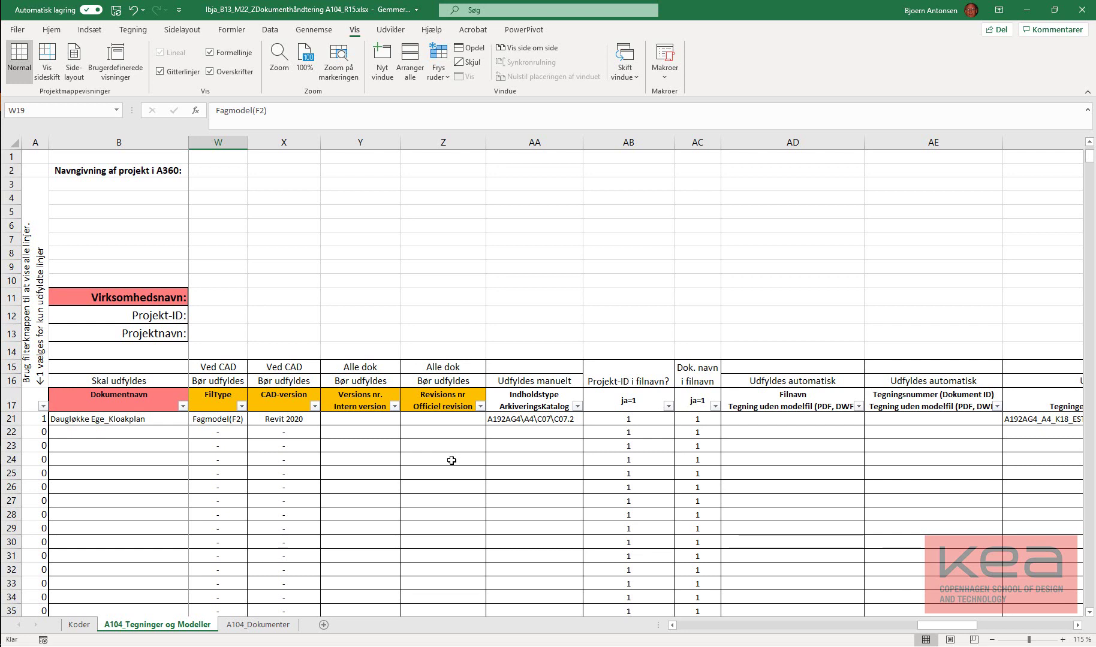
Clear AB21's Projekt-ID flag, then re-enter 1 to restore the project prefix
{"action": "left_click", "coordinate": [649, 427]}
{"action": "left_click_drag", "start_coordinate": [964, 626], "coordinate": [1000, 628]}
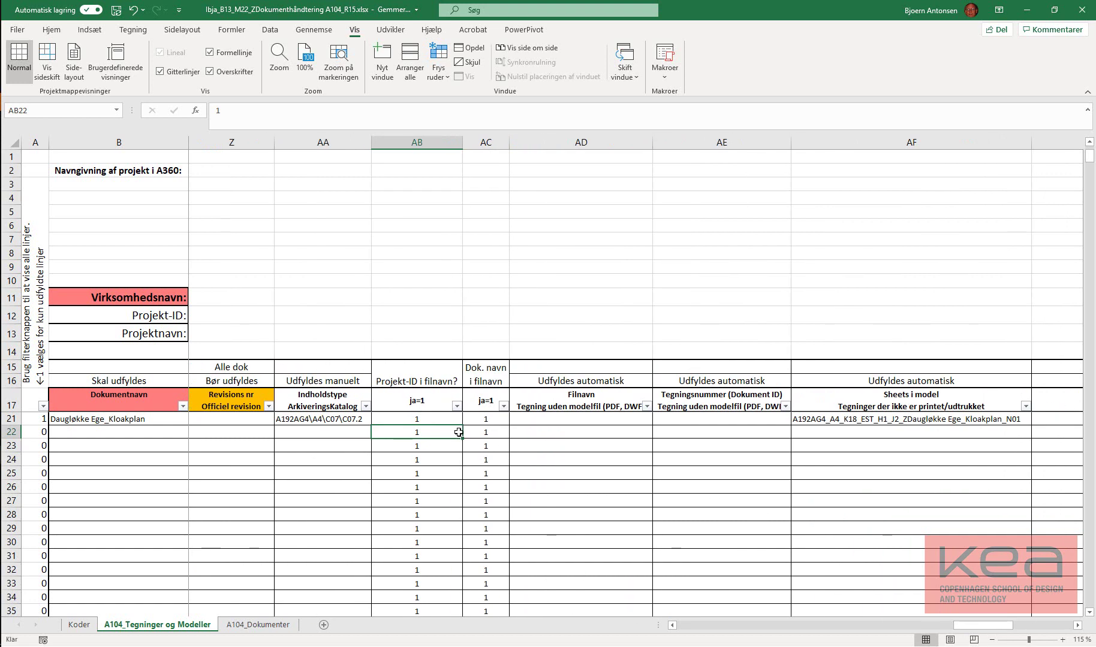
{"action": "left_click", "coordinate": [437, 419]}
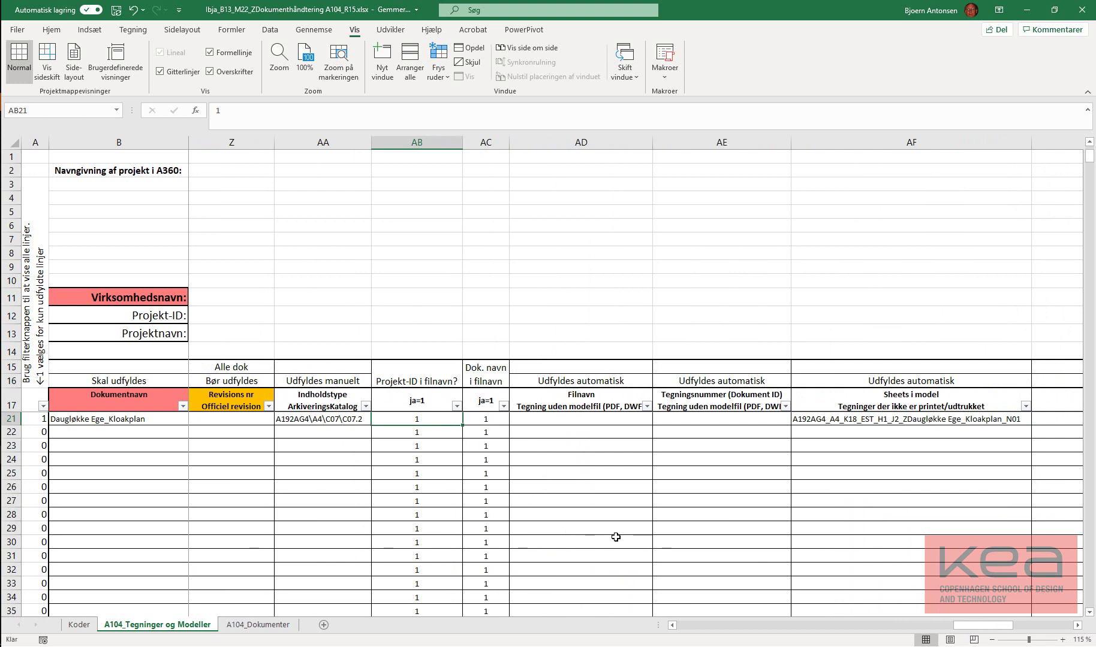
{"action": "key", "text": "Delete"}
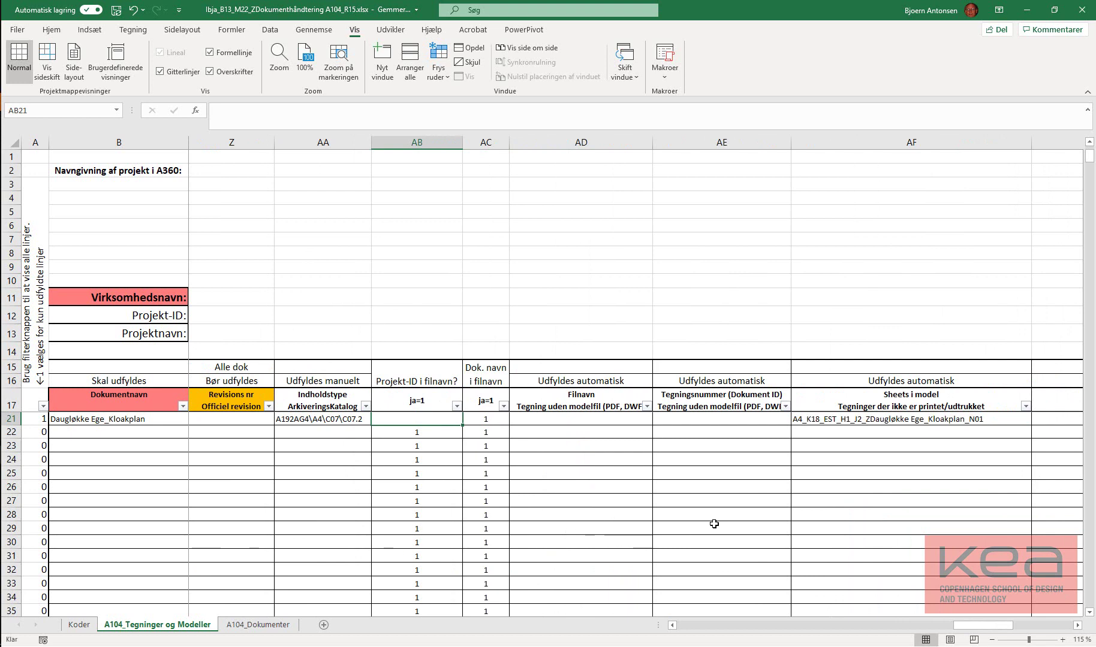
{"action": "type", "text": "1"}
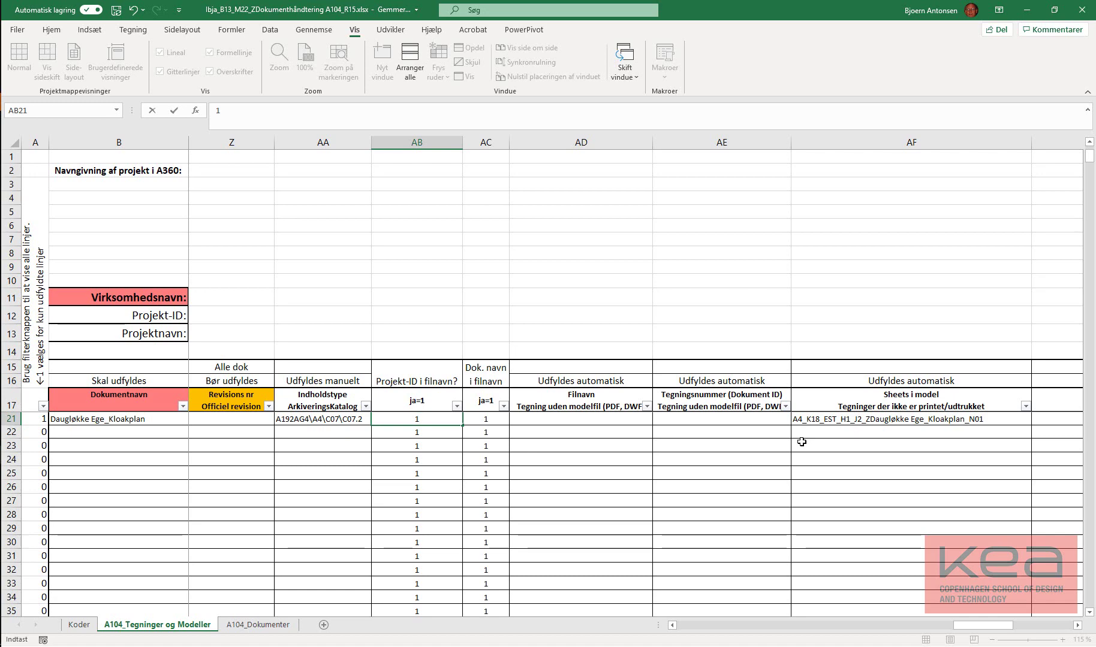
{"action": "key", "text": "Return"}
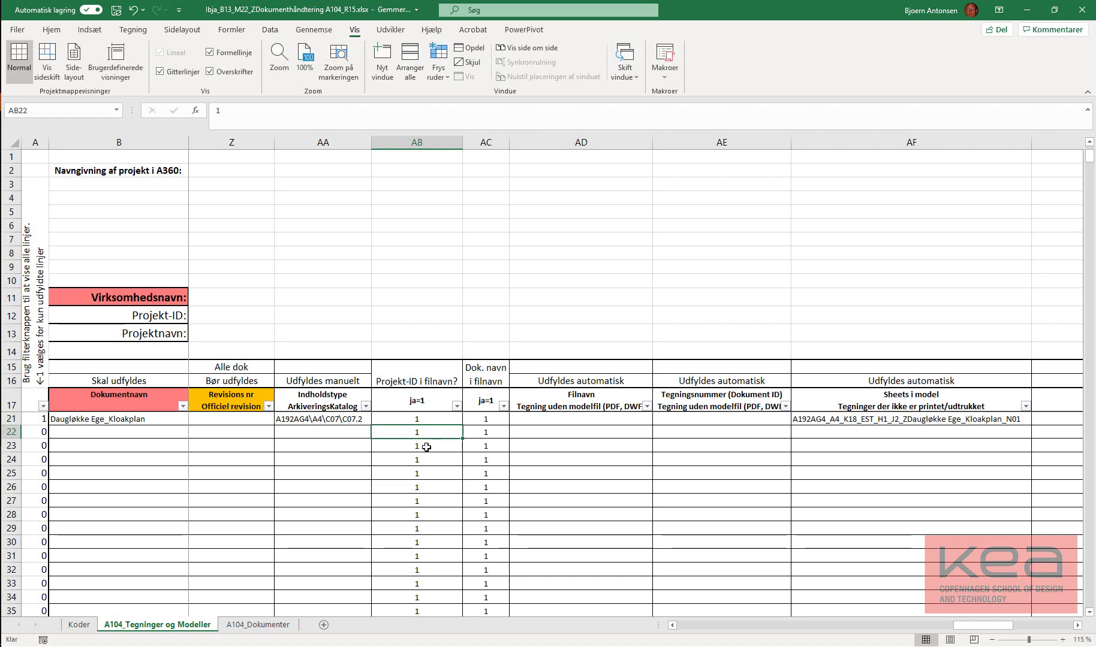
{"action": "key", "text": "Up"}
Clear AC21's document-name flag and re-enter 1 to restore the document name
{"action": "left_click_drag", "start_coordinate": [974, 625], "coordinate": [693, 627]}
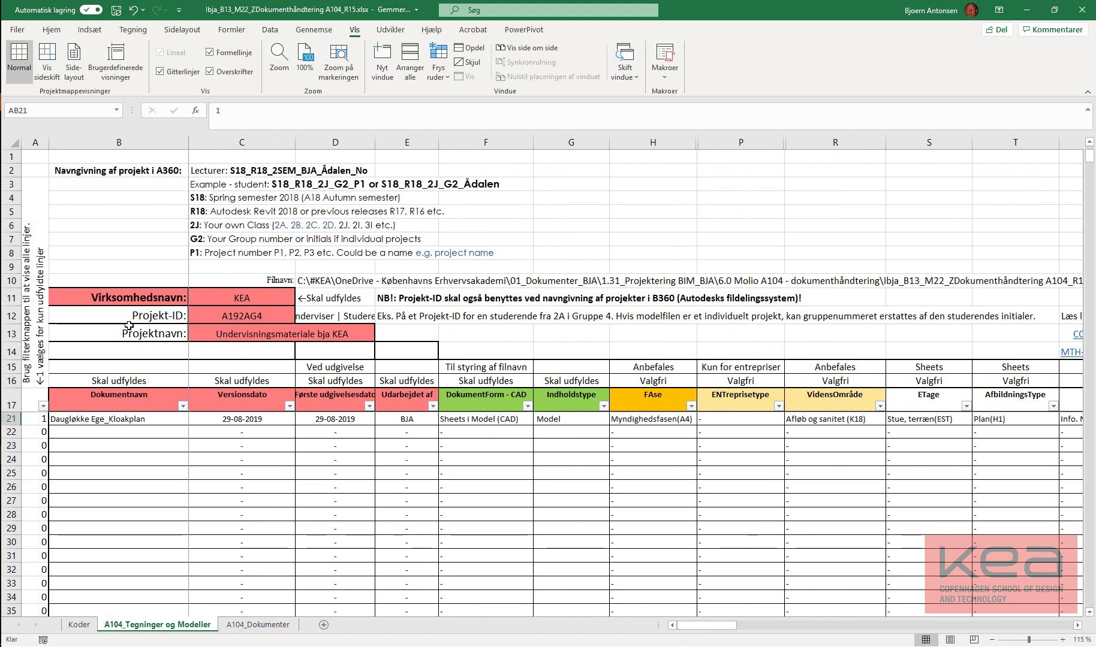
{"action": "left_click_drag", "start_coordinate": [708, 627], "coordinate": [995, 616]}
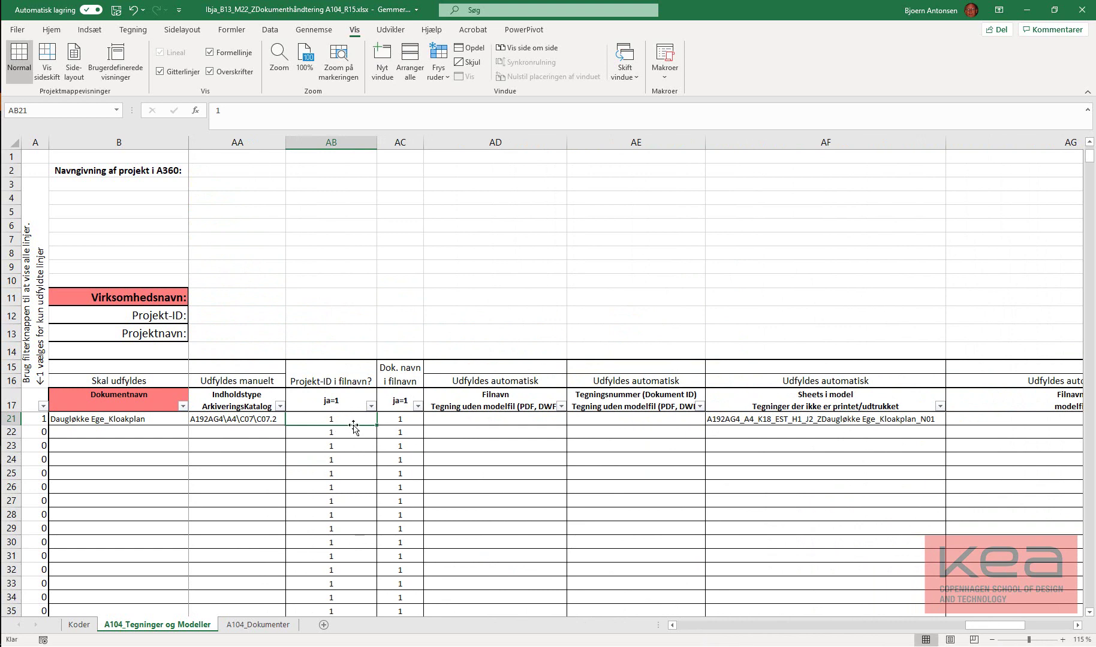
{"action": "left_click", "coordinate": [400, 420]}
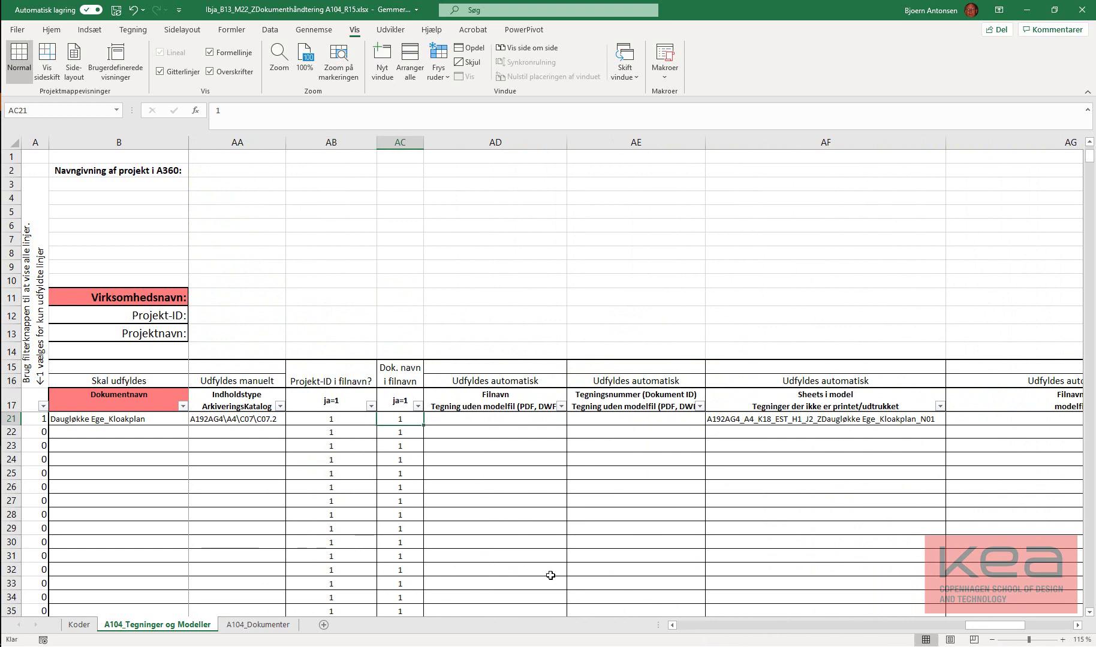
{"action": "key", "text": "Delete"}
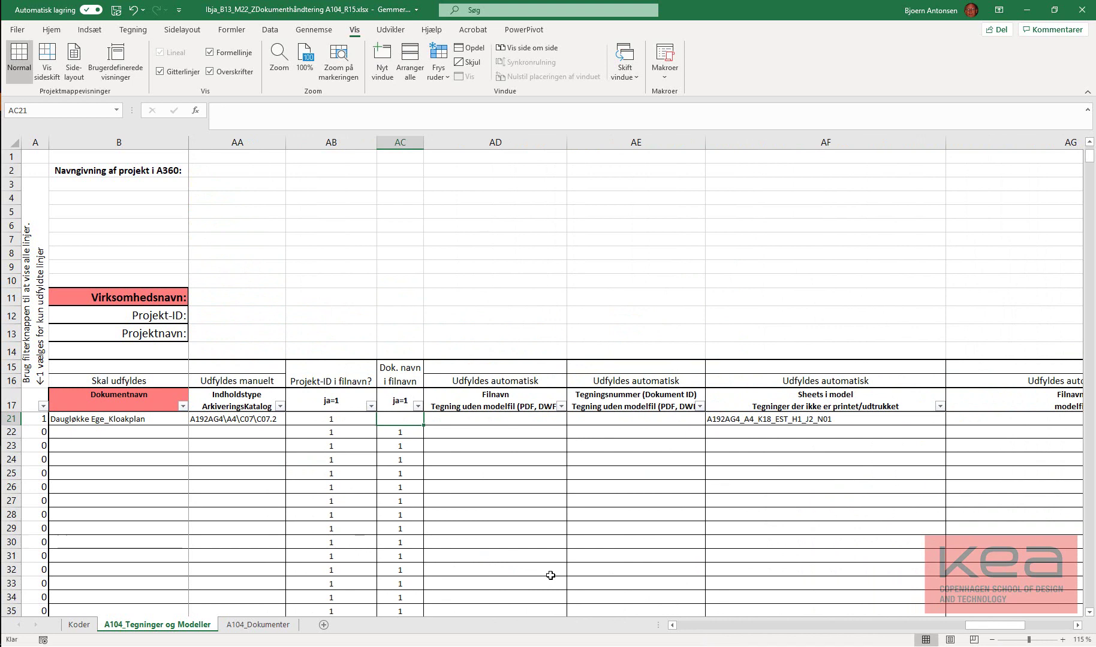
{"action": "type", "text": "1"}
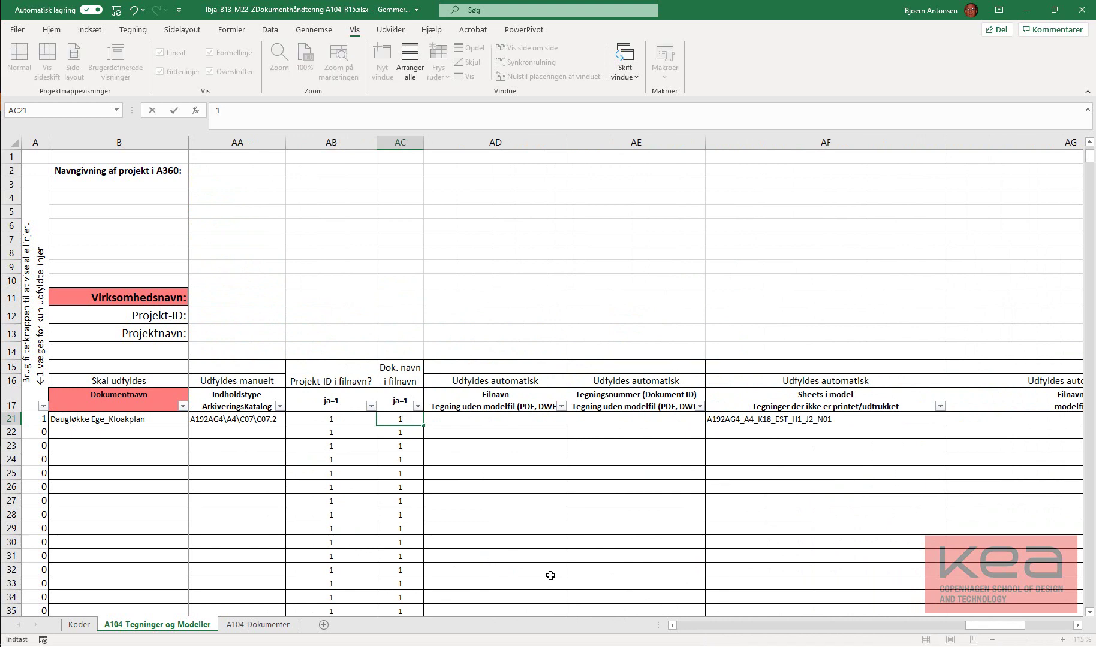
{"action": "key", "text": "Return"}
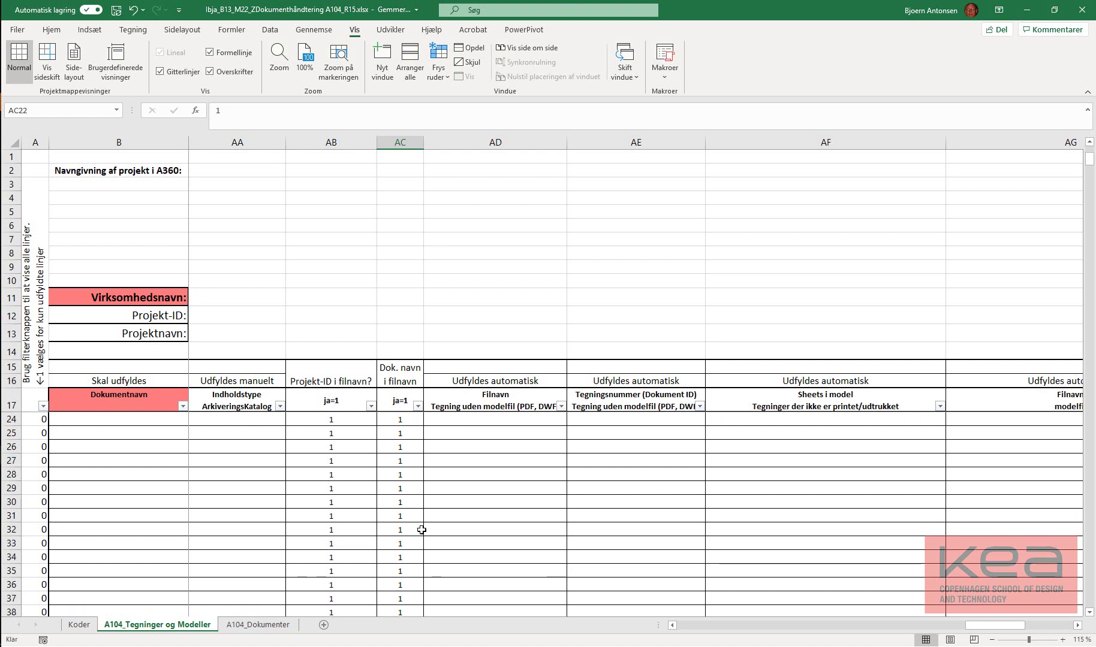
{"action": "scroll", "coordinate": [421, 529], "scroll_direction": "down", "scroll_amount": 1}
{"action": "scroll", "coordinate": [422, 530], "scroll_direction": "up", "scroll_amount": 2}
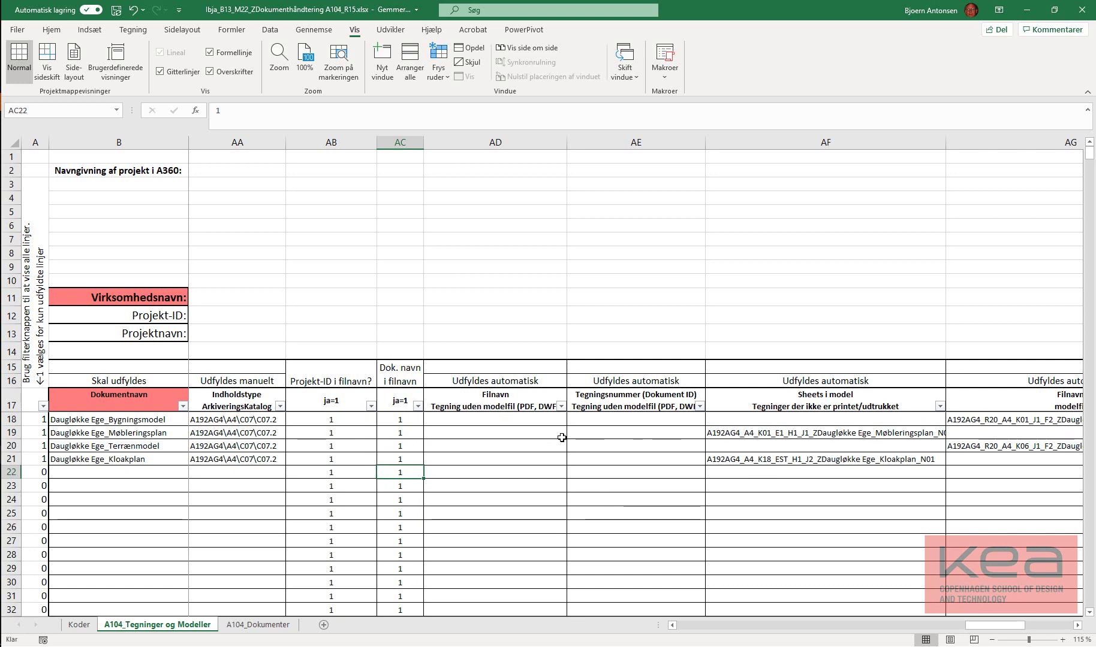
Delete the Projekt-ID flags in AB19 and AB21 for the Møbleringsplan and Kloakplan rows
{"action": "left_click", "coordinate": [344, 435]}
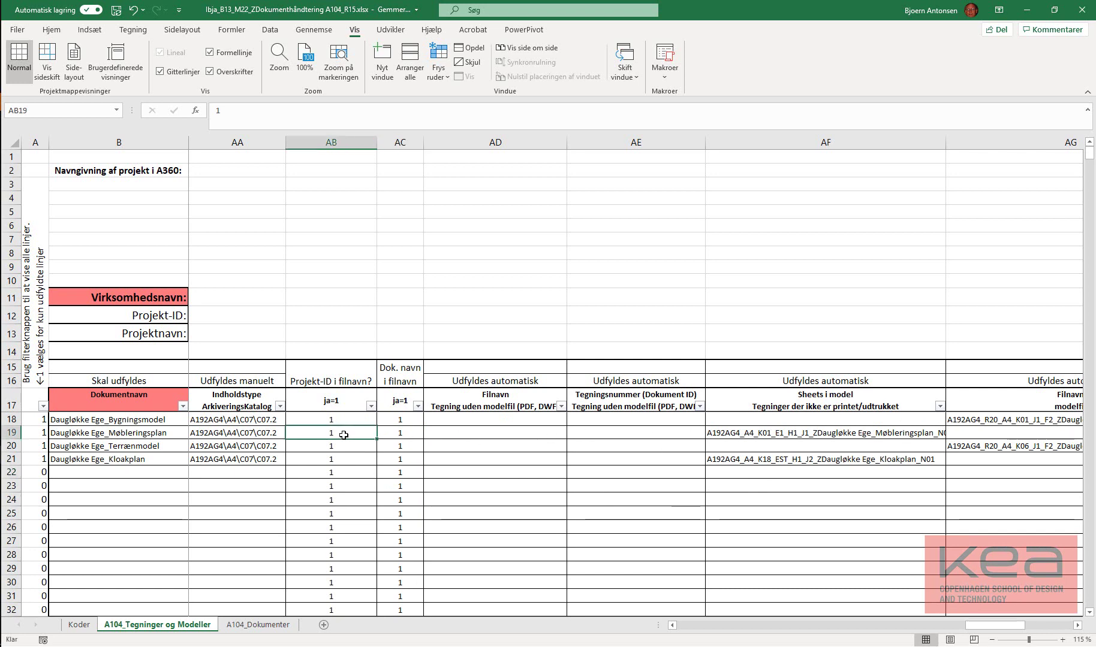
{"action": "key", "text": "Delete"}
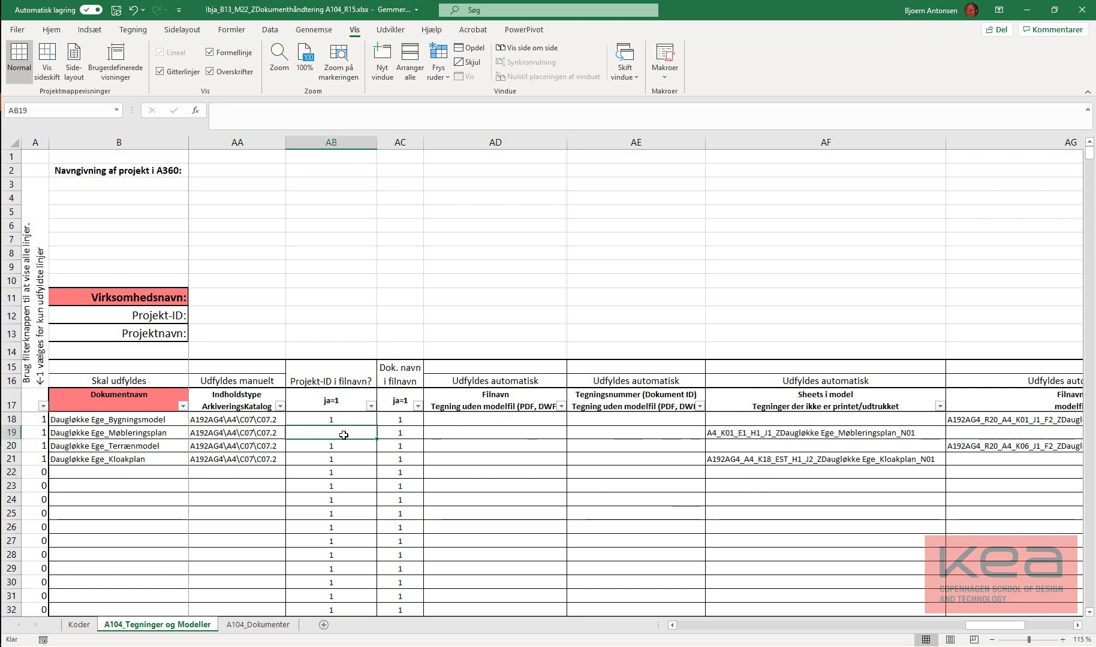
{"action": "key", "text": "Down"}
{"action": "key", "text": "Down"}
{"action": "key", "text": "Delete"}
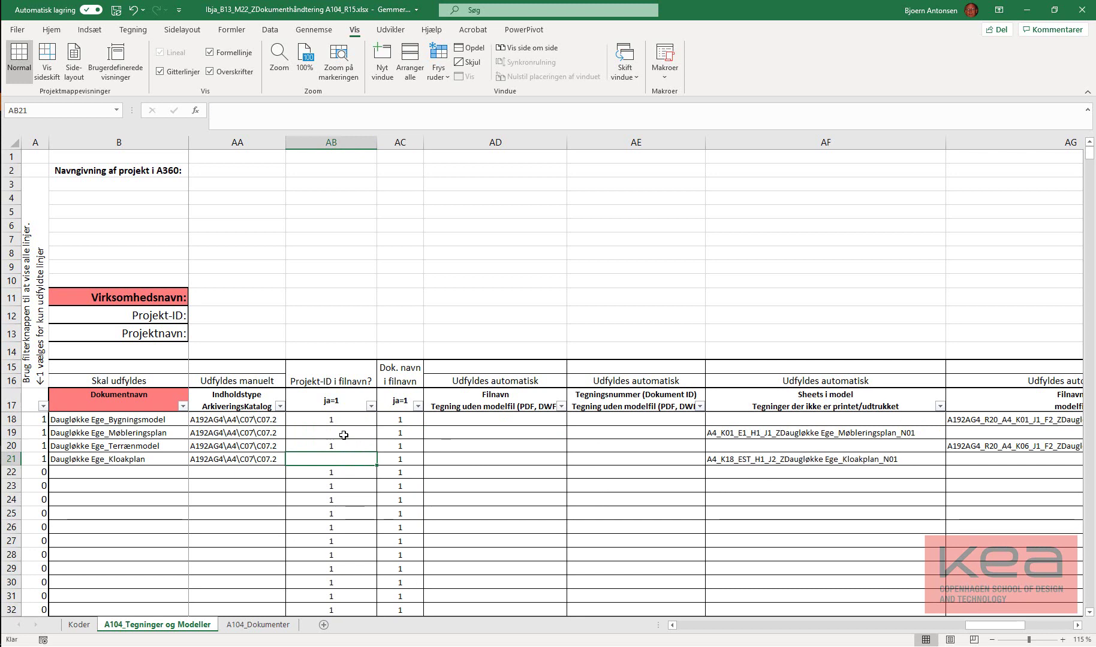
{"action": "key", "text": "Down"}
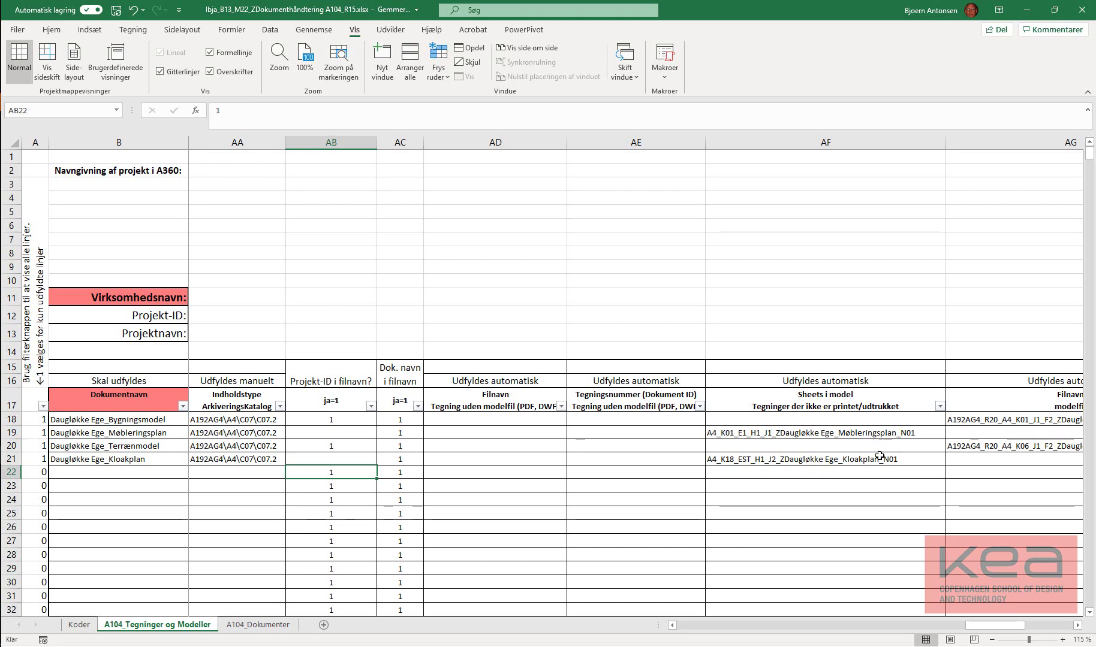
{"action": "left_click_drag", "start_coordinate": [974, 626], "coordinate": [695, 634]}
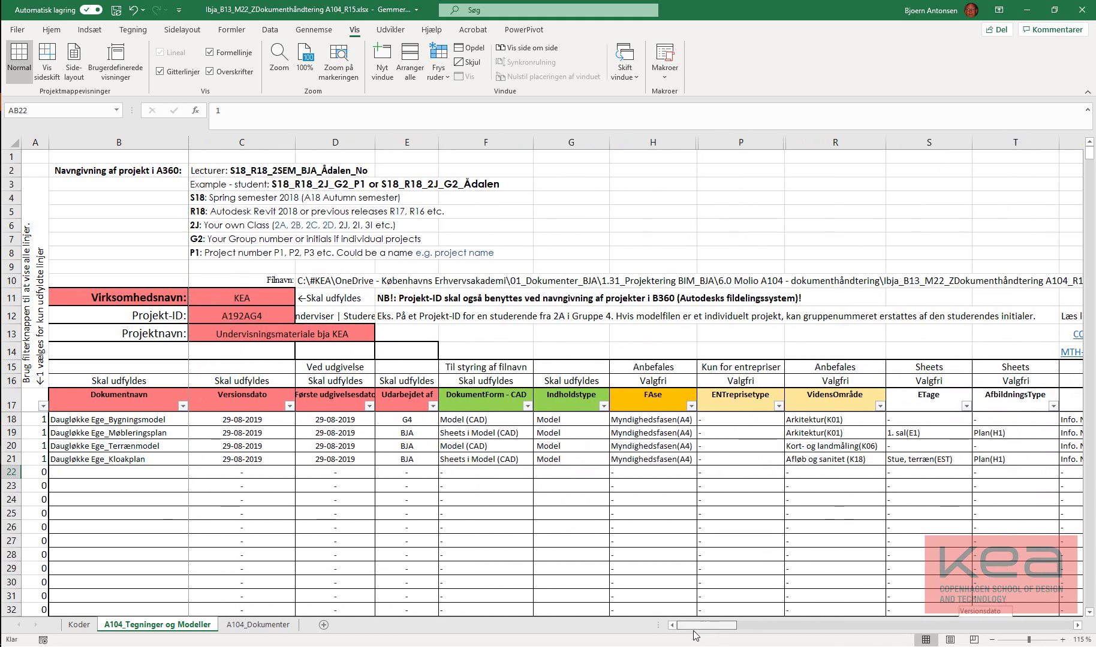
{"action": "left_click", "coordinate": [433, 407]}
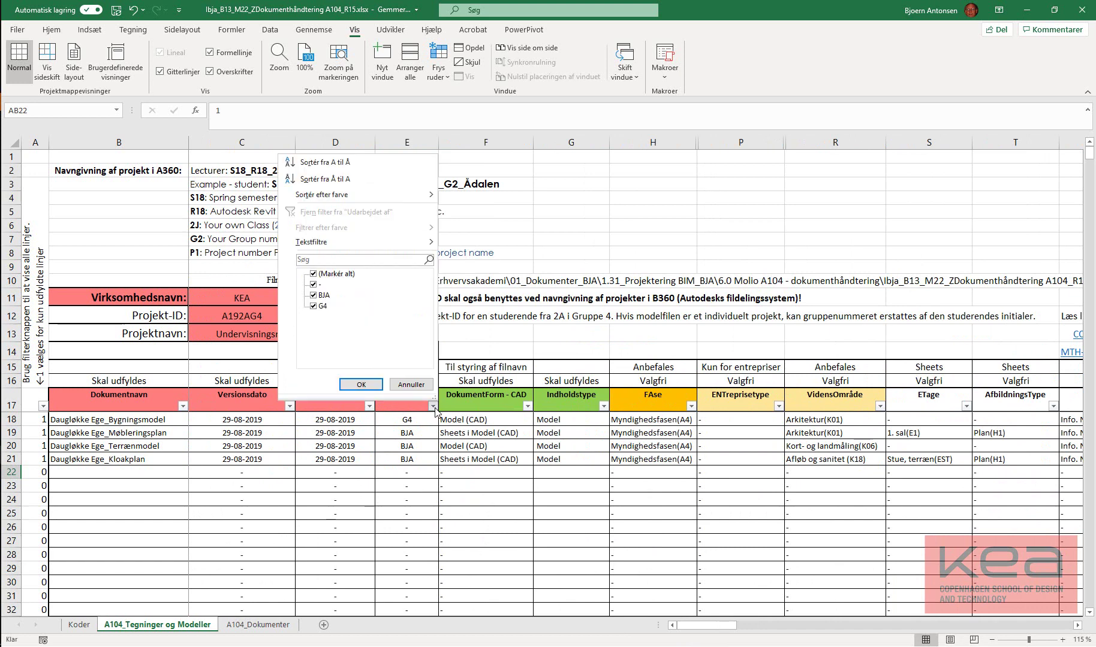
{"action": "left_click", "coordinate": [313, 274]}
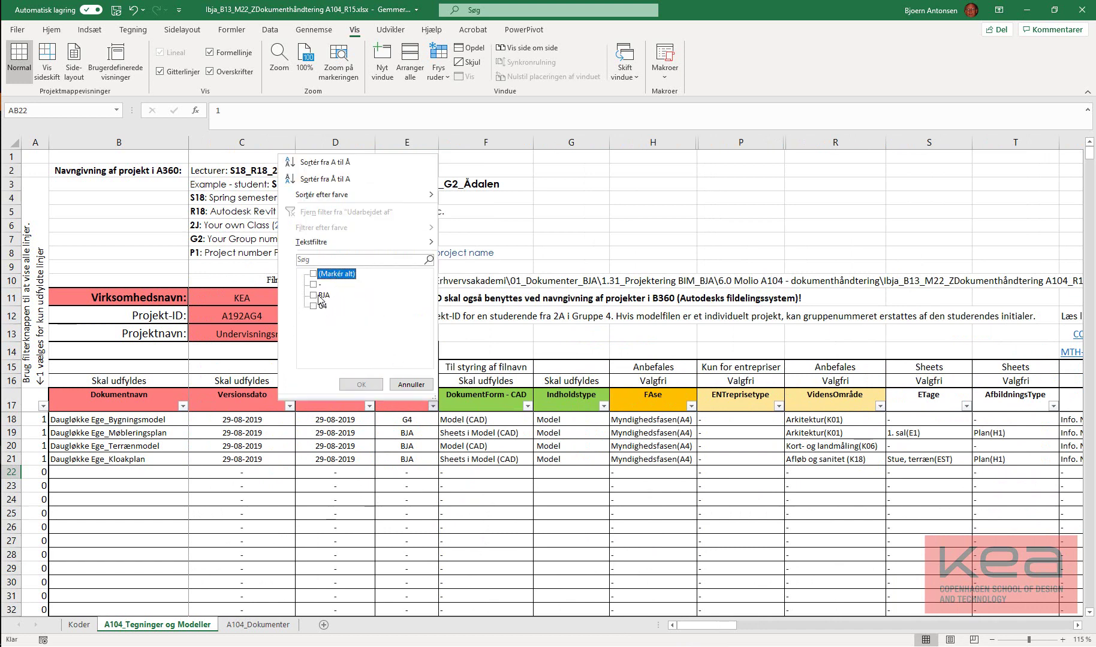
{"action": "left_click", "coordinate": [312, 295]}
{"action": "left_click", "coordinate": [360, 385]}
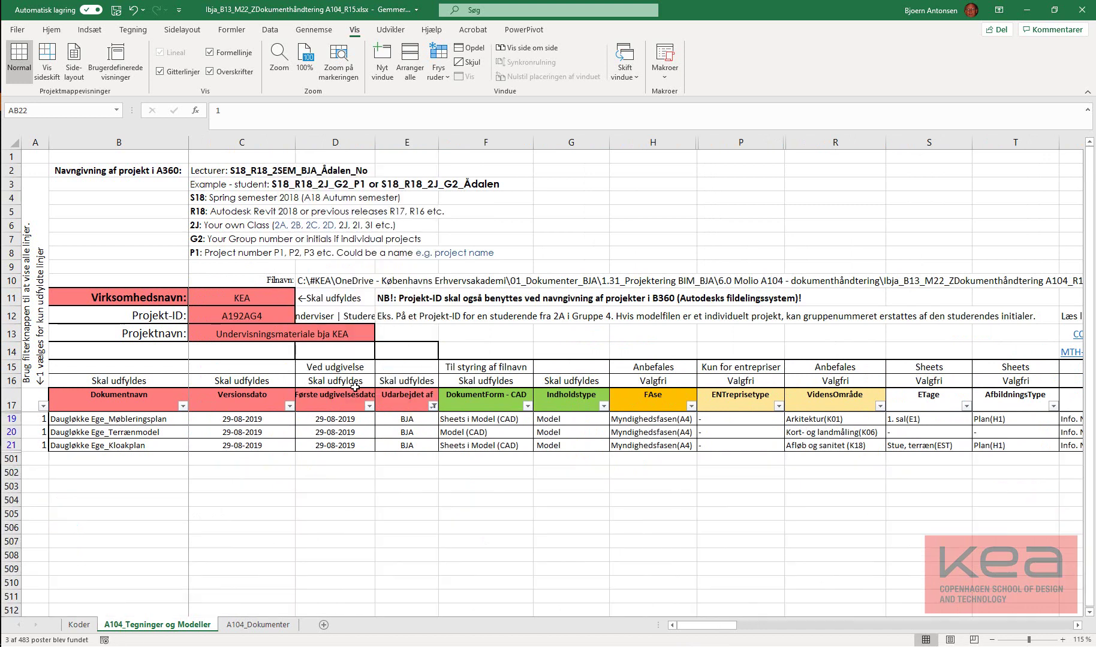
{"action": "left_click", "coordinate": [528, 406]}
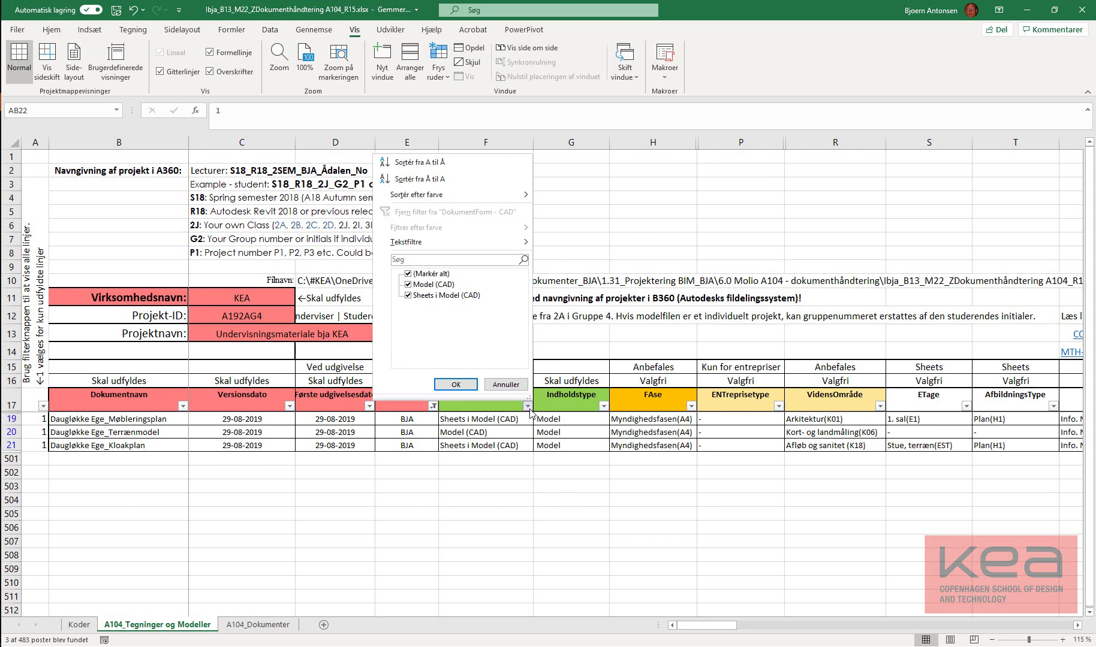
{"action": "key", "text": "Escape"}
{"action": "left_click", "coordinate": [432, 406]}
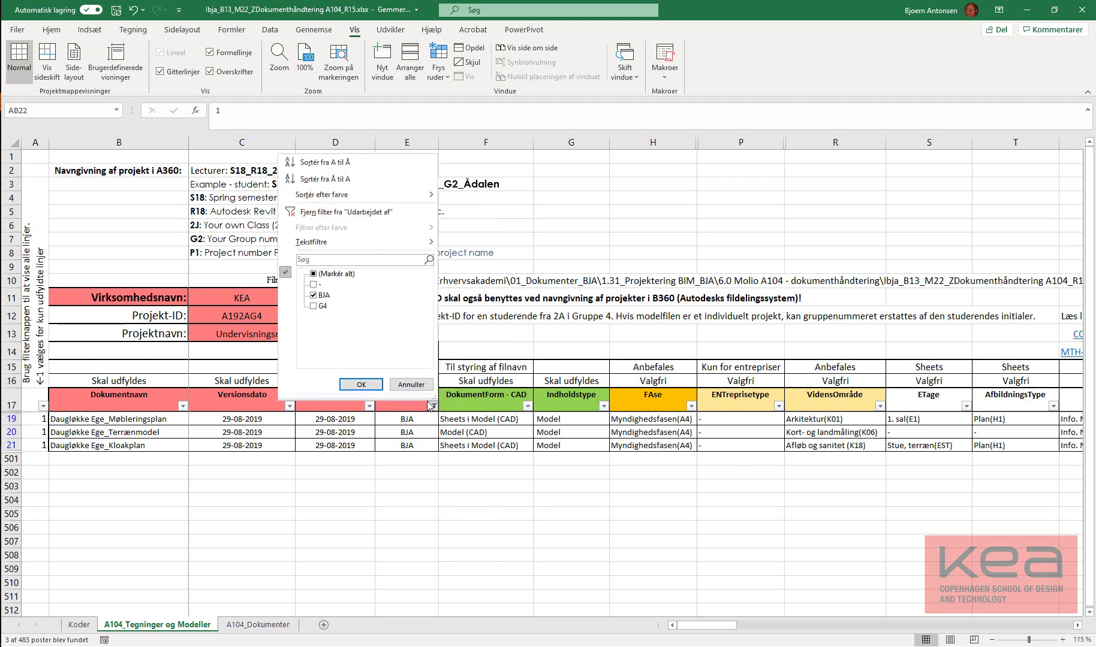
{"action": "left_click", "coordinate": [313, 274]}
{"action": "left_click", "coordinate": [361, 385]}
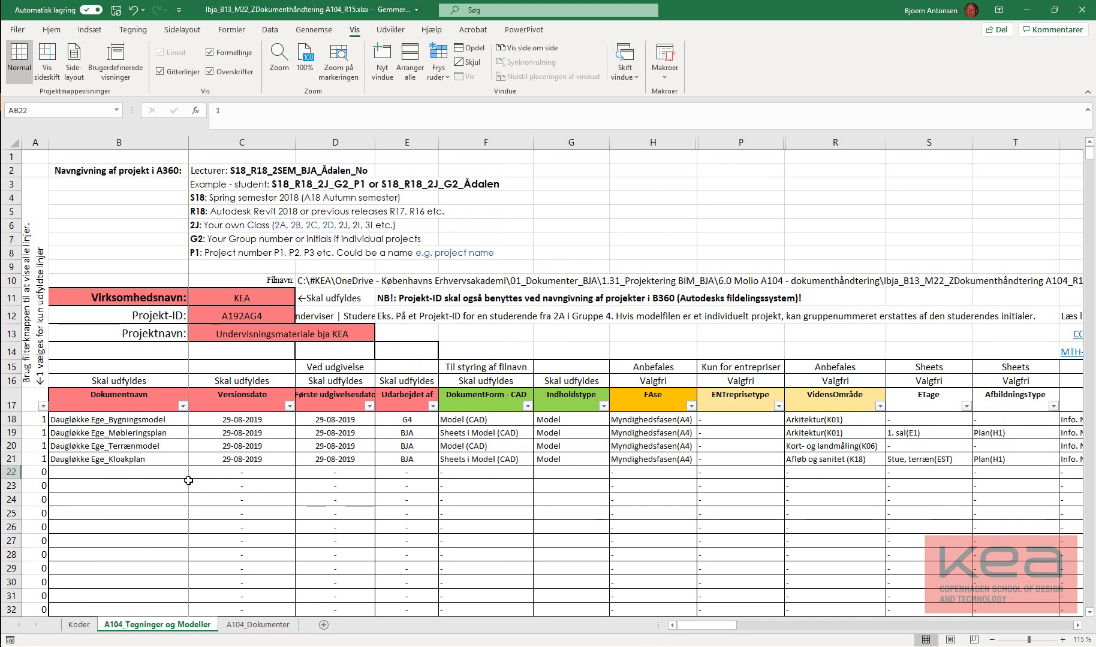
{"action": "scroll", "coordinate": [198, 492], "scroll_direction": "down", "scroll_amount": 15}
{"action": "scroll", "coordinate": [210, 509], "scroll_direction": "down", "scroll_amount": 6}
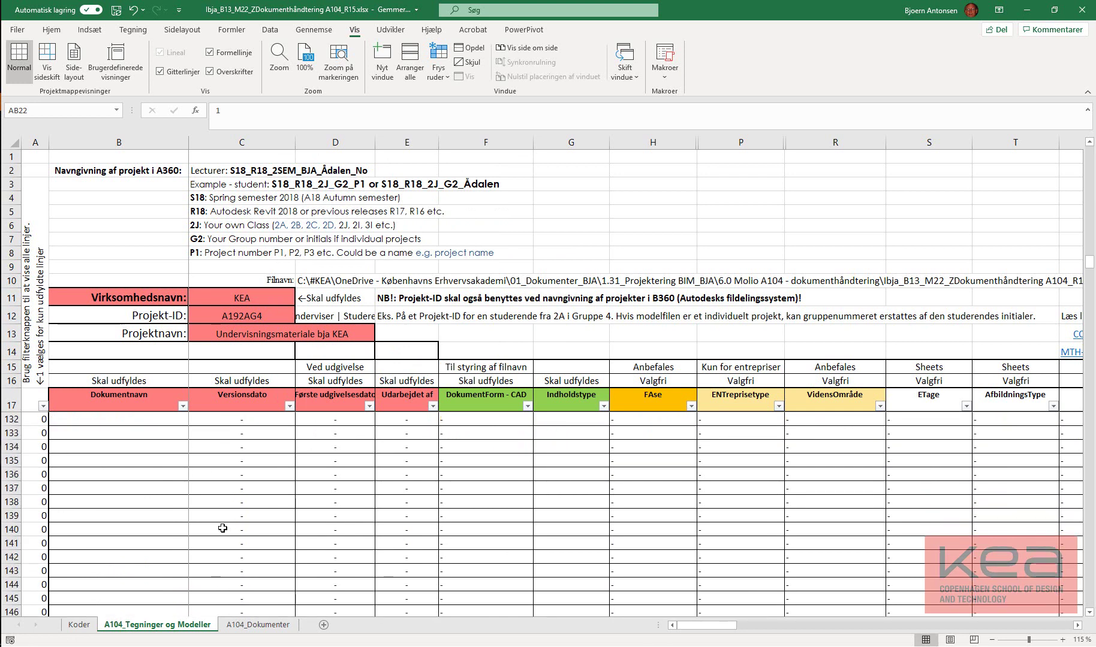
{"action": "scroll", "coordinate": [222, 528], "scroll_direction": "down", "scroll_amount": 6}
{"action": "scroll", "coordinate": [222, 528], "scroll_direction": "up", "scroll_amount": 20}
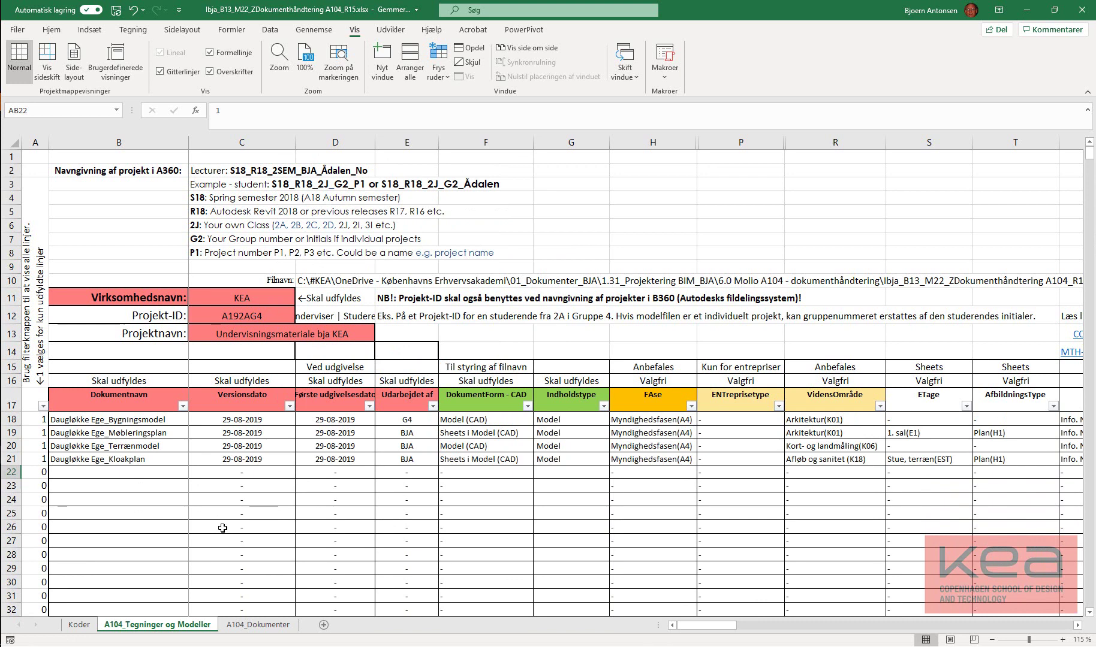
{"action": "scroll", "coordinate": [223, 528], "scroll_direction": "down", "scroll_amount": 1}
{"action": "scroll", "coordinate": [222, 528], "scroll_direction": "down", "scroll_amount": 8}
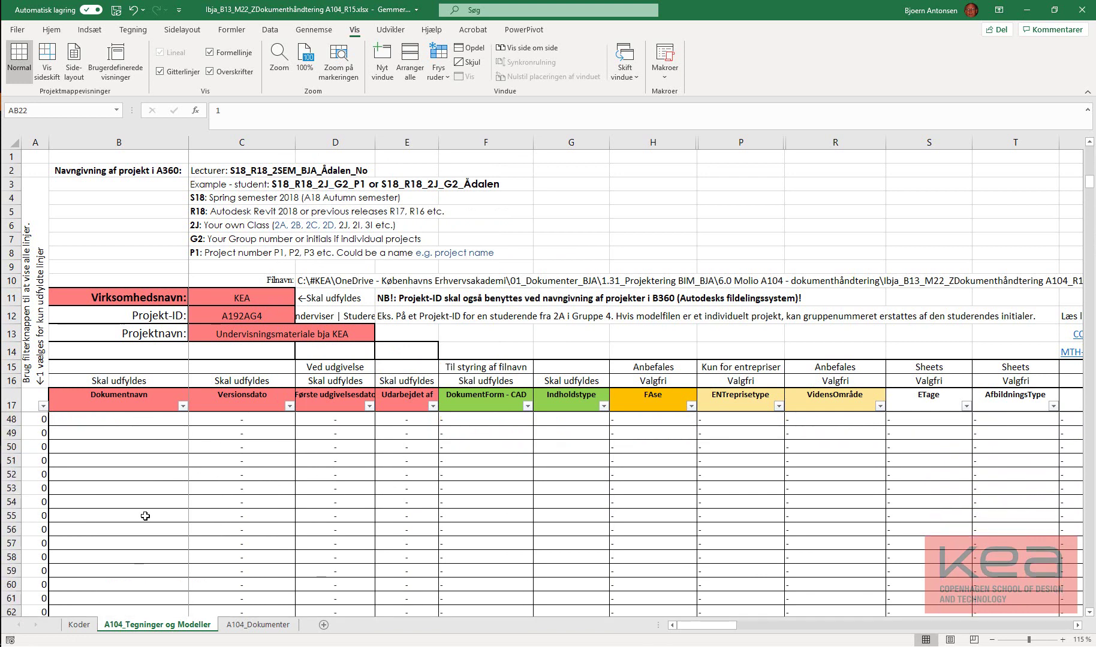
{"action": "scroll", "coordinate": [205, 523], "scroll_direction": "up", "scroll_amount": 9}
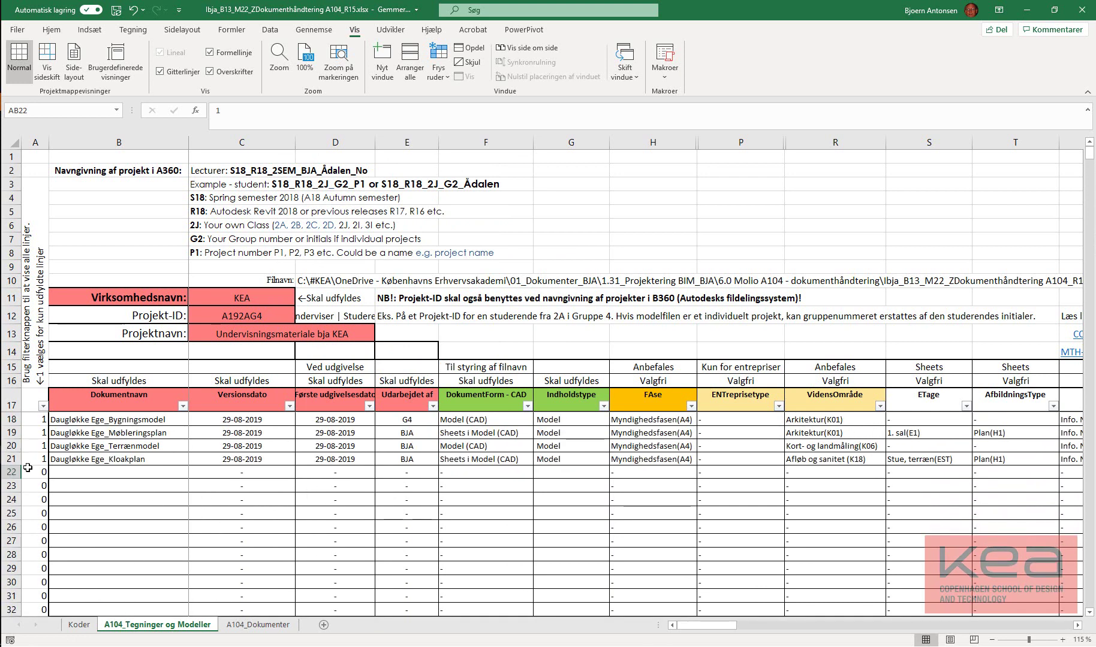
{"action": "left_click", "coordinate": [42, 406]}
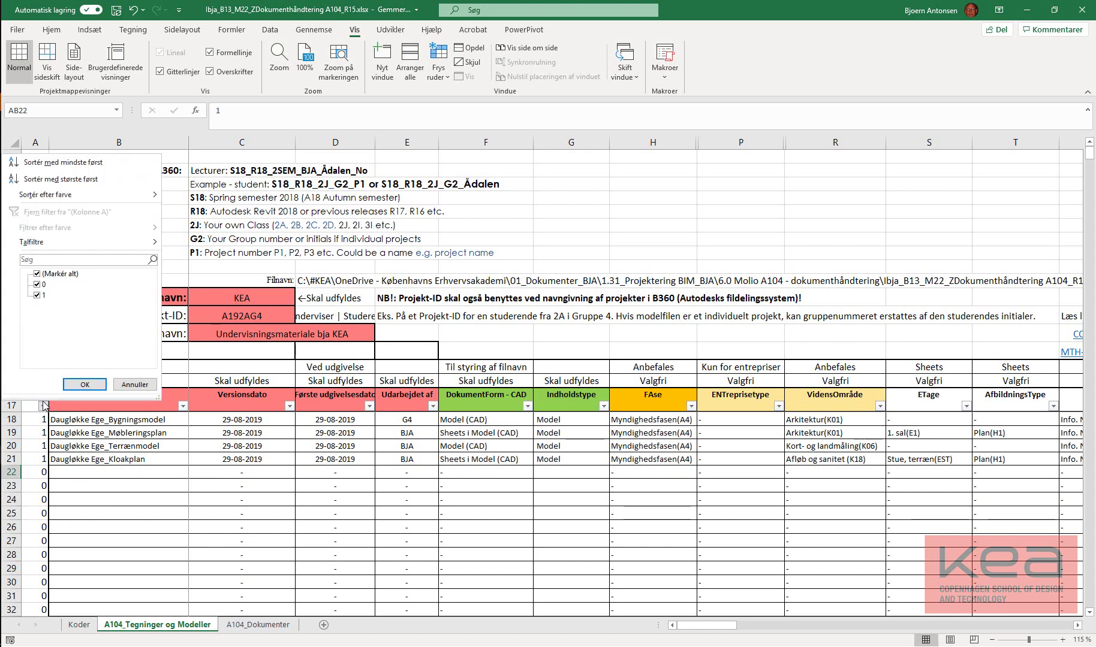
{"action": "left_click", "coordinate": [63, 277]}
{"action": "left_click", "coordinate": [37, 295]}
{"action": "left_click", "coordinate": [85, 384]}
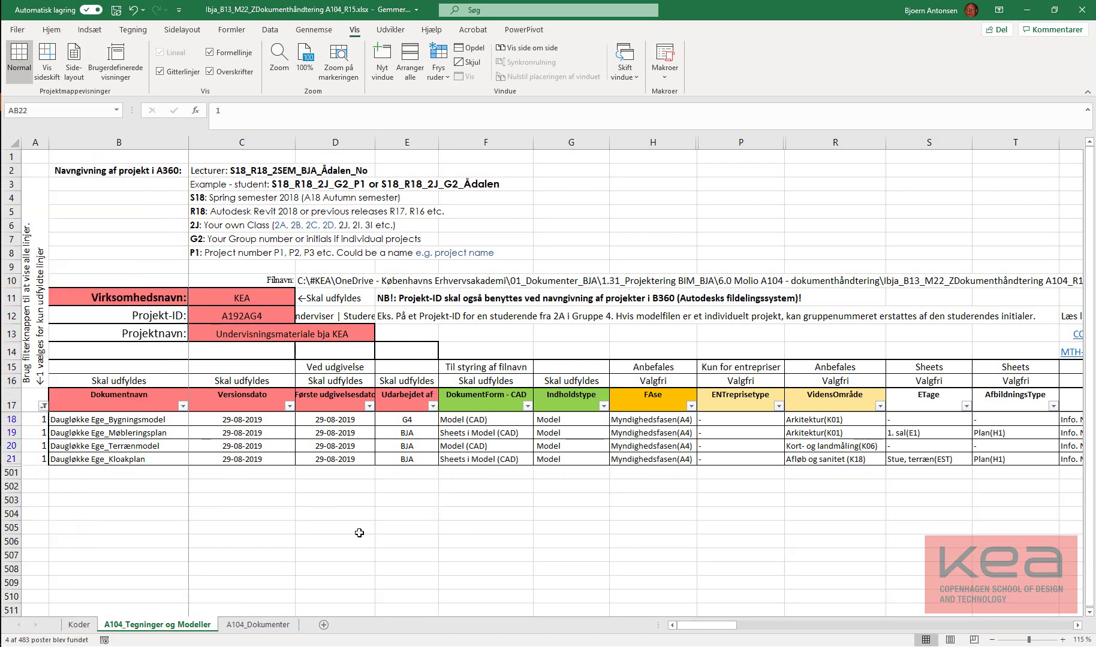
{"action": "left_click", "coordinate": [79, 475]}
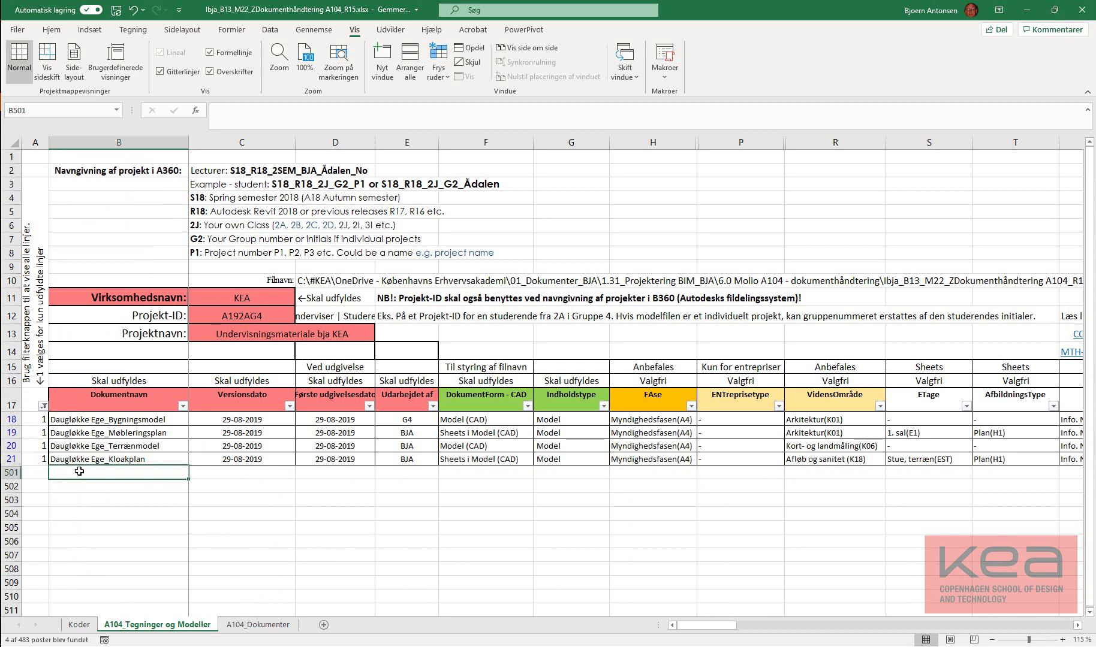
{"action": "left_click", "coordinate": [242, 479]}
{"action": "left_click", "coordinate": [329, 477]}
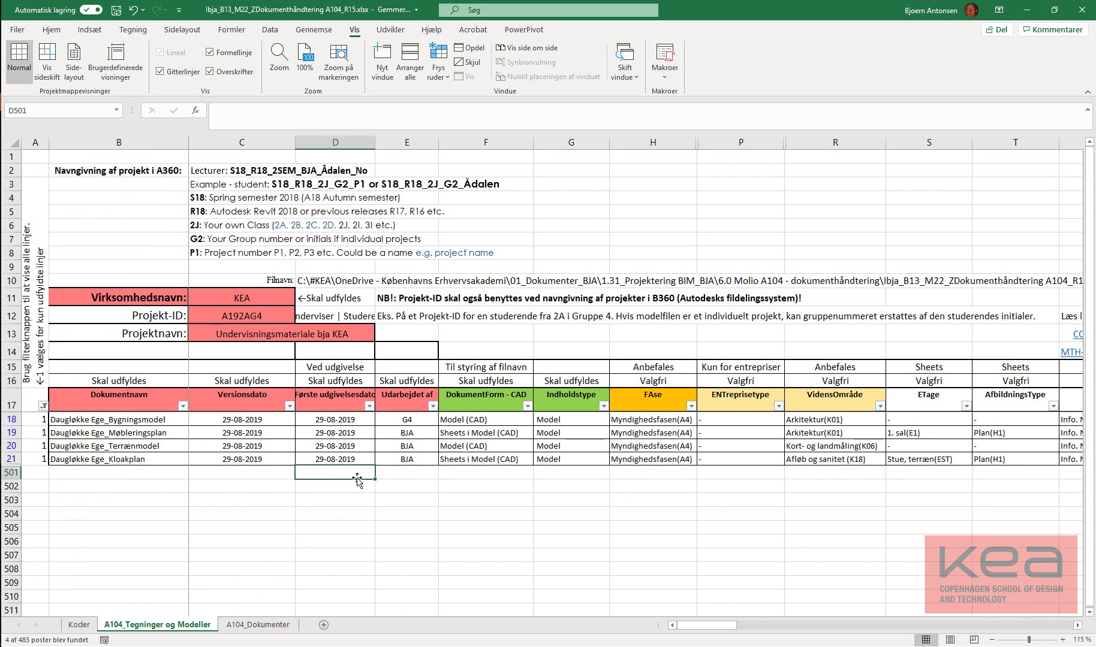
{"action": "left_click", "coordinate": [444, 483]}
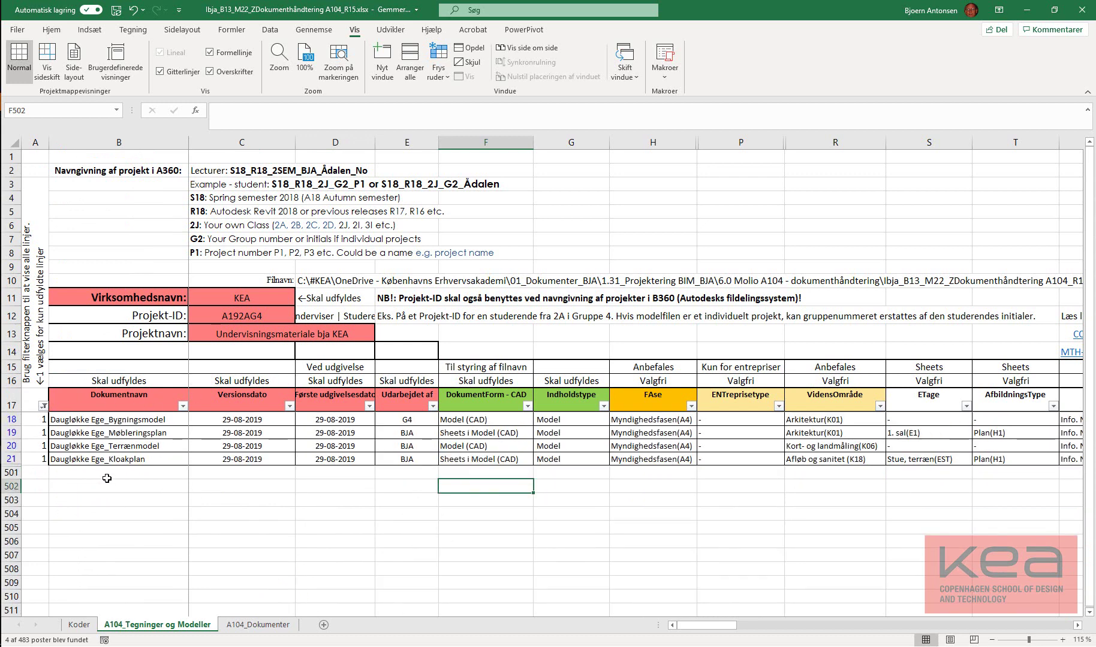
{"action": "left_click", "coordinate": [44, 407]}
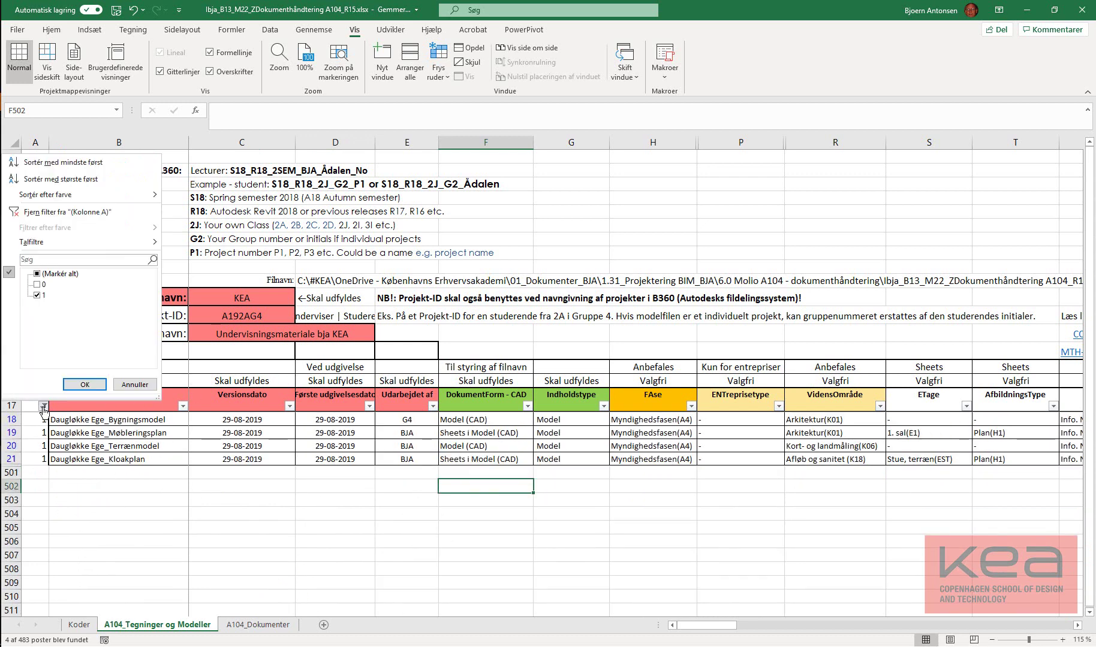
{"action": "left_click", "coordinate": [53, 274]}
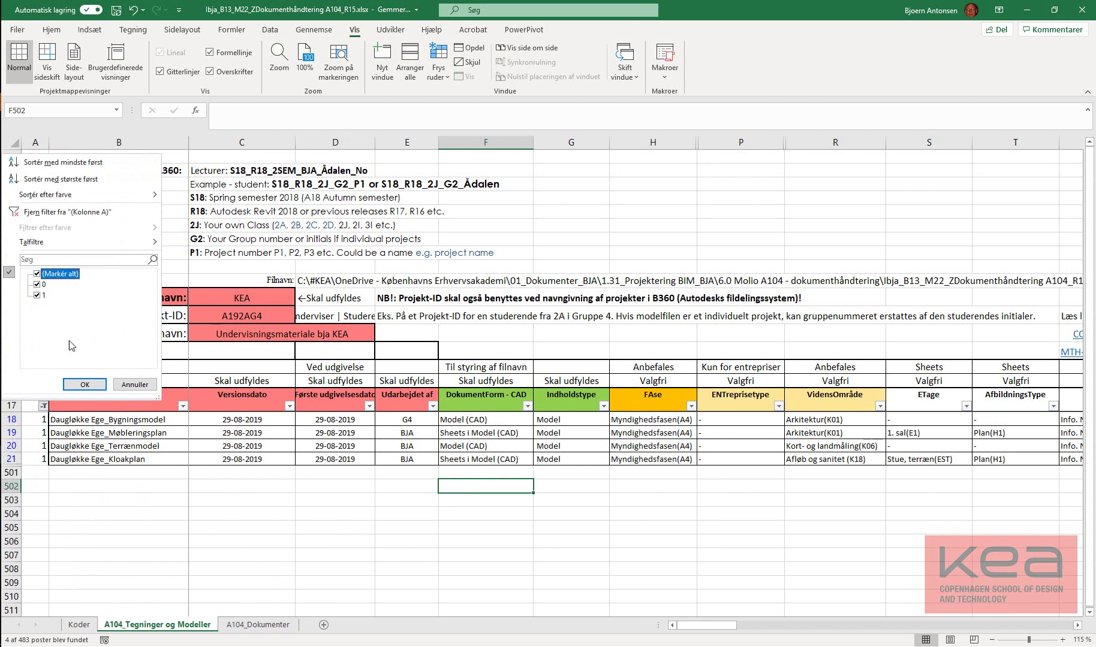
{"action": "left_click", "coordinate": [84, 384]}
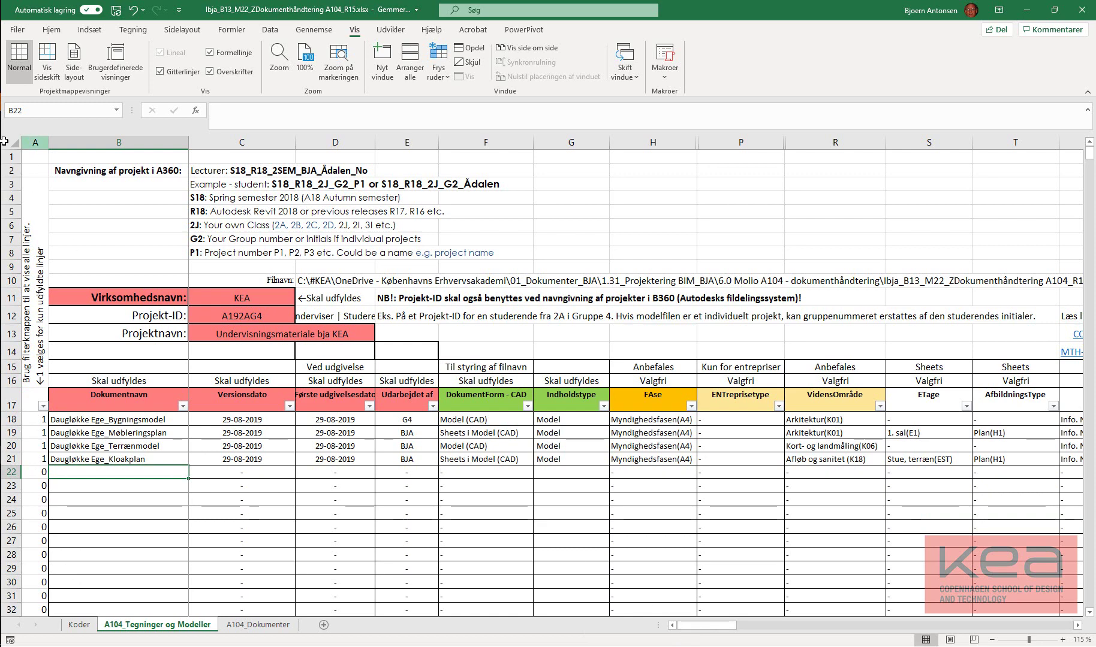
Compare the A104_Tegninger og Modeller and A104_Dokumenter sheets, ending on A104_Dokumenter
{"action": "left_click", "coordinate": [284, 625]}
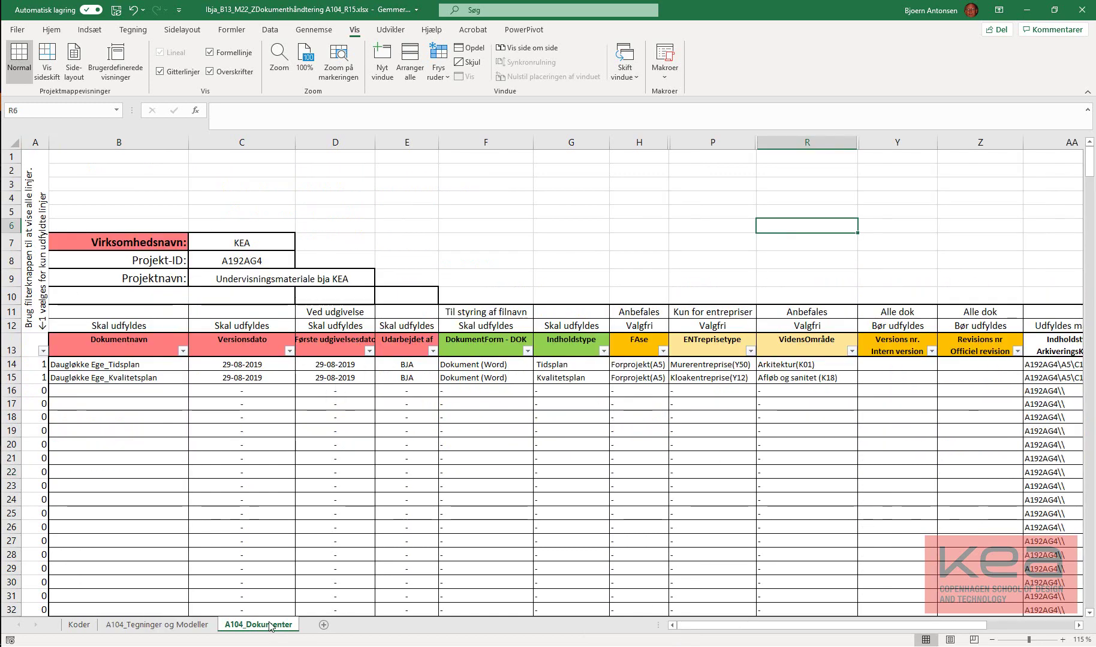
{"action": "left_click", "coordinate": [172, 626]}
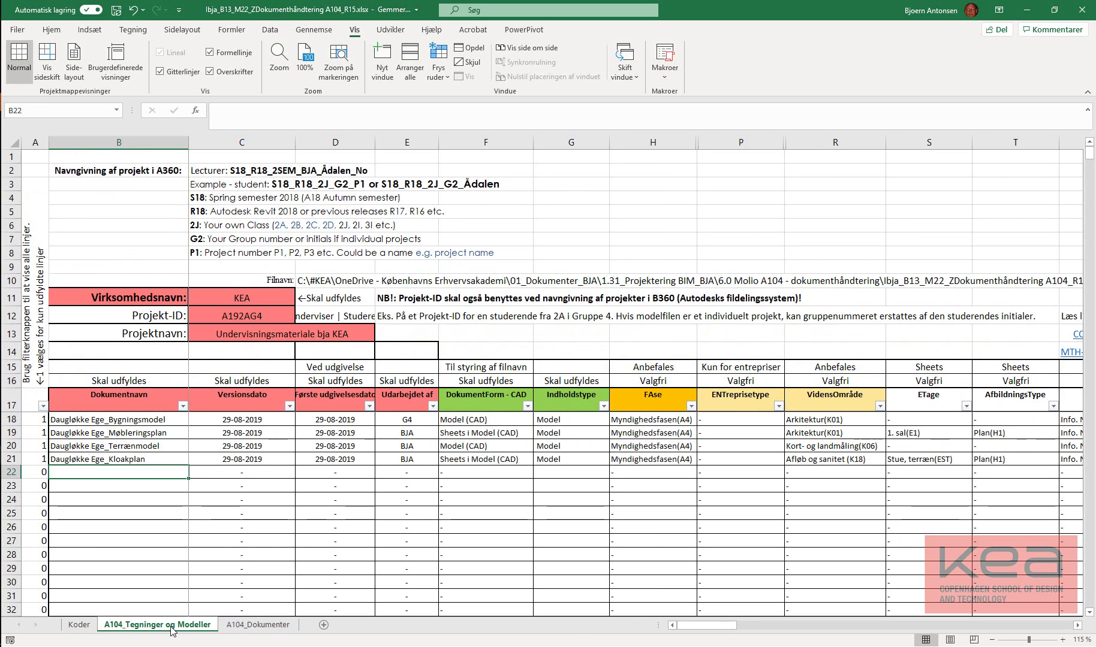
{"action": "left_click", "coordinate": [258, 625]}
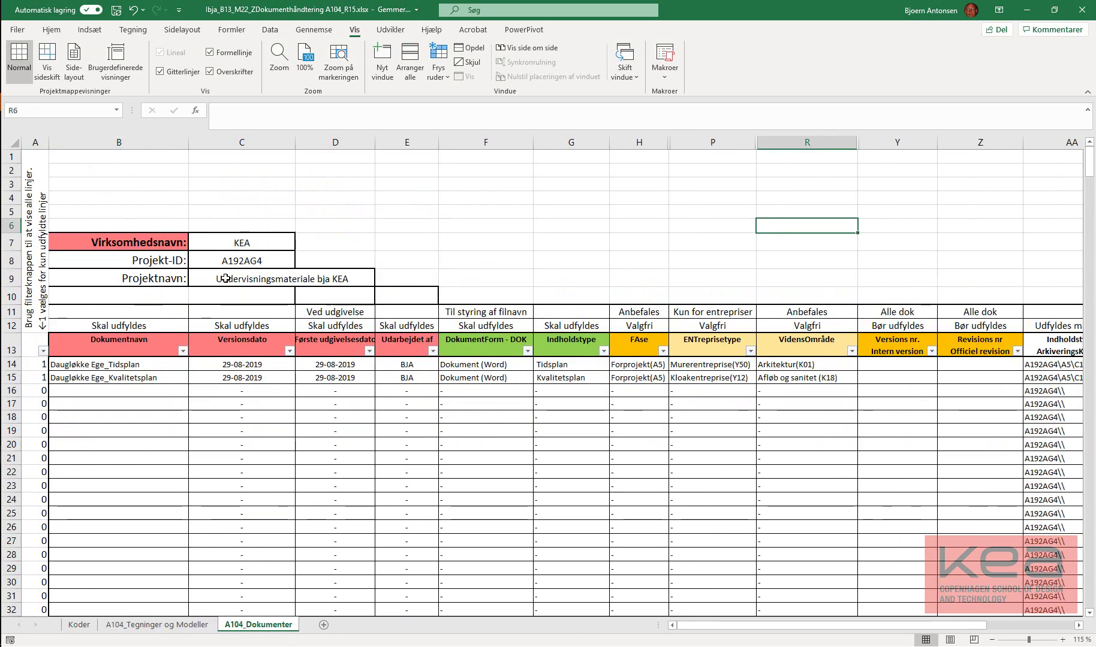
{"action": "left_click", "coordinate": [157, 625]}
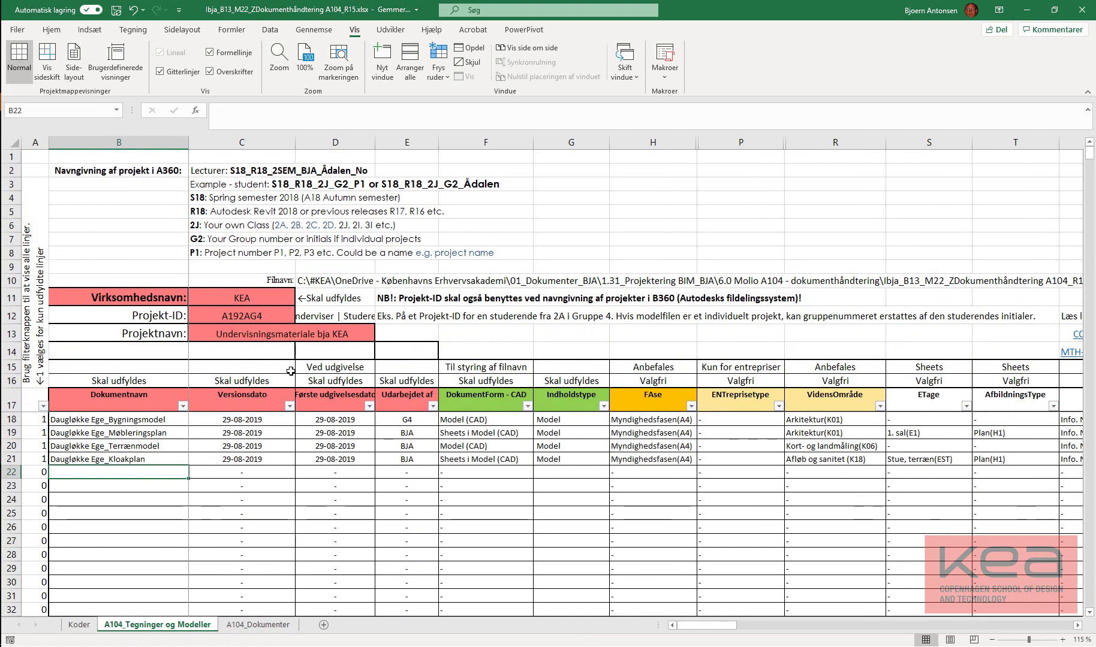
{"action": "left_click", "coordinate": [234, 625]}
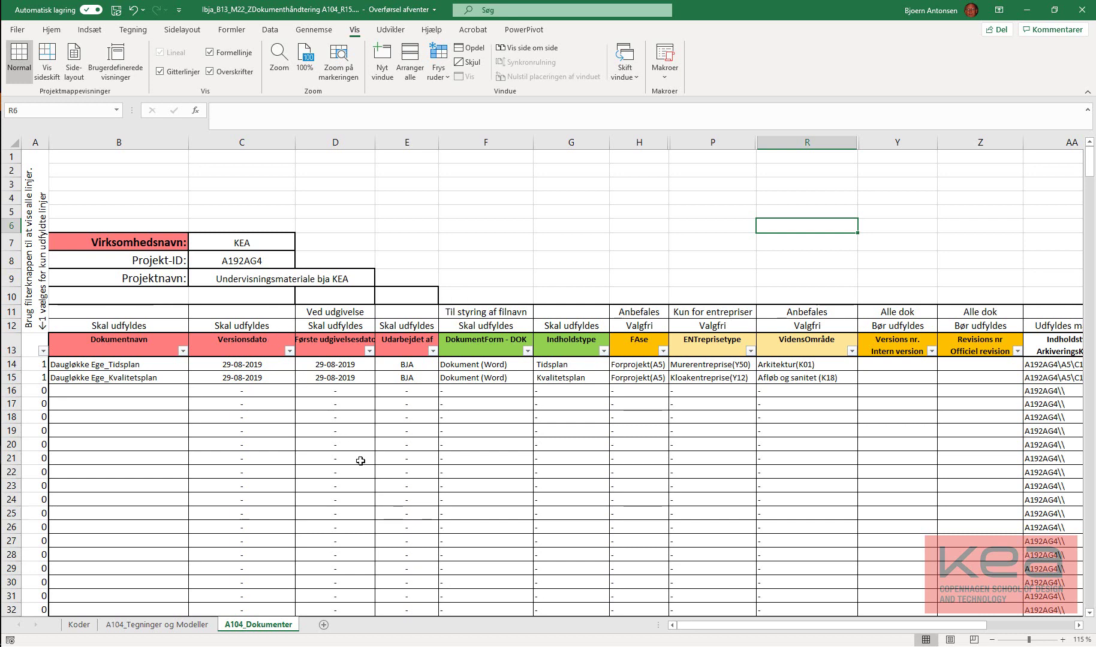
{"action": "right_click", "coordinate": [249, 626]}
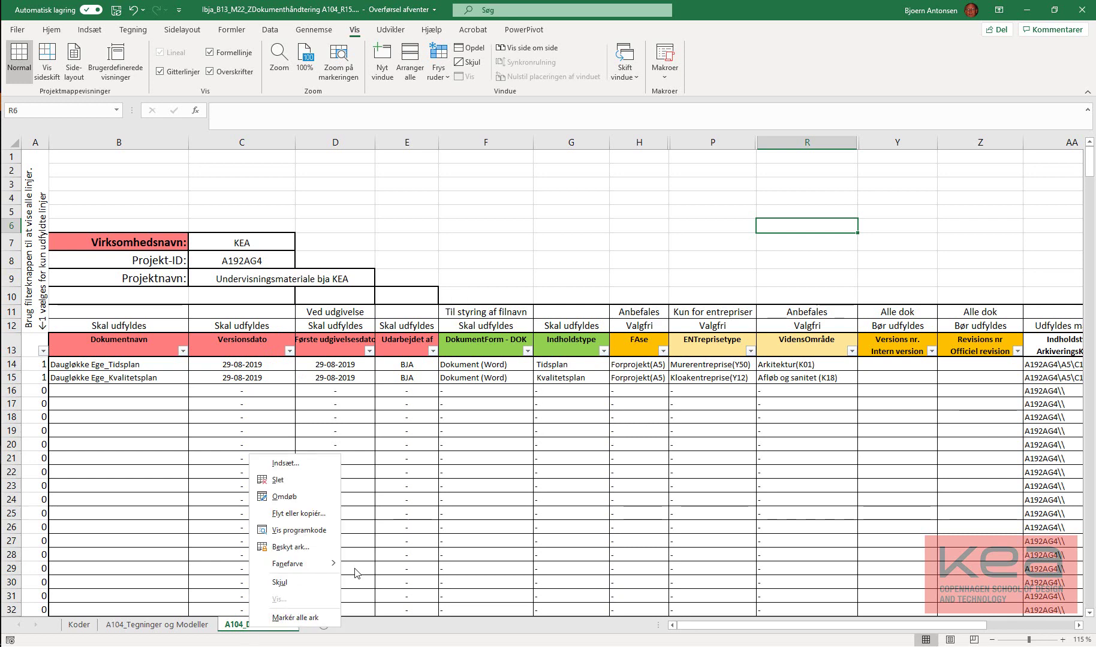
{"action": "left_click", "coordinate": [398, 631]}
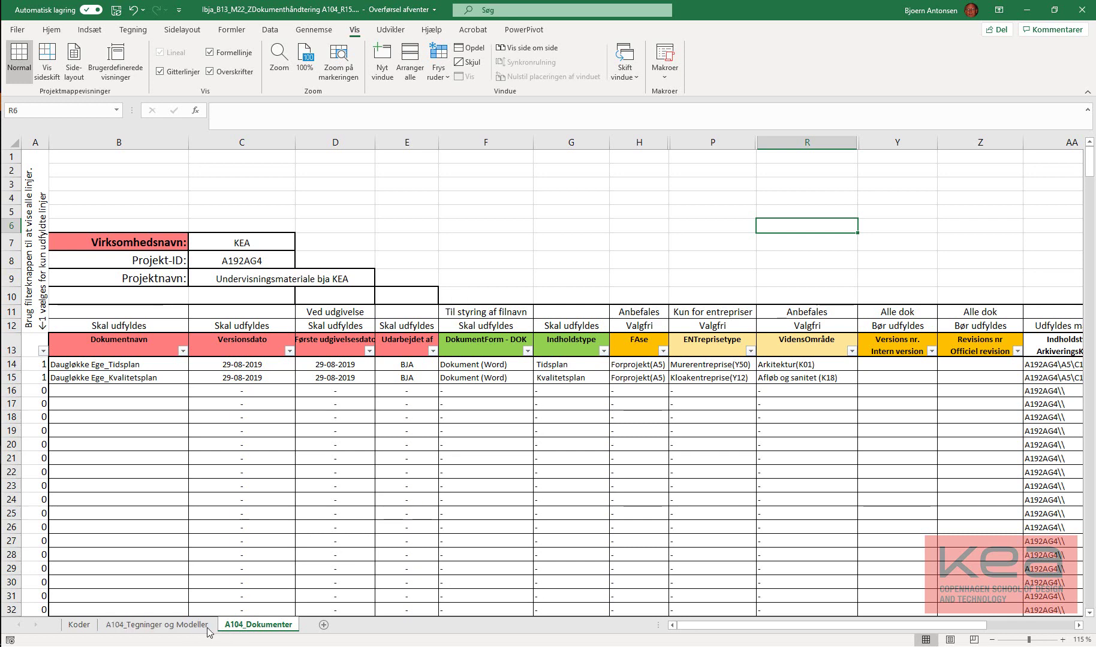
{"action": "left_click", "coordinate": [164, 625]}
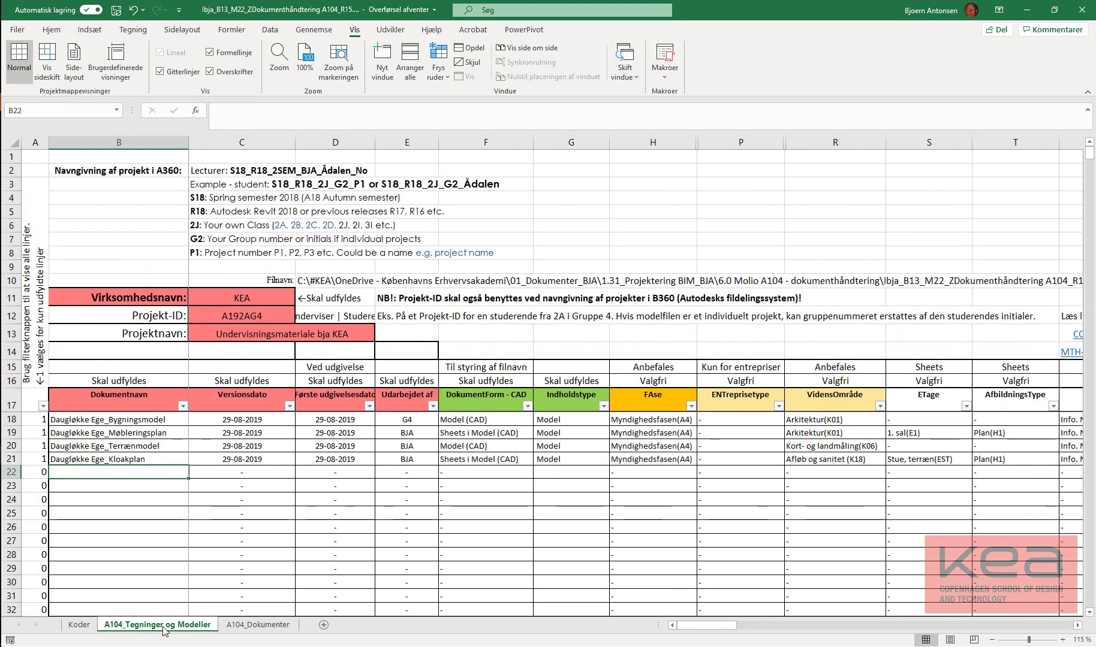
{"action": "left_click", "coordinate": [258, 624]}
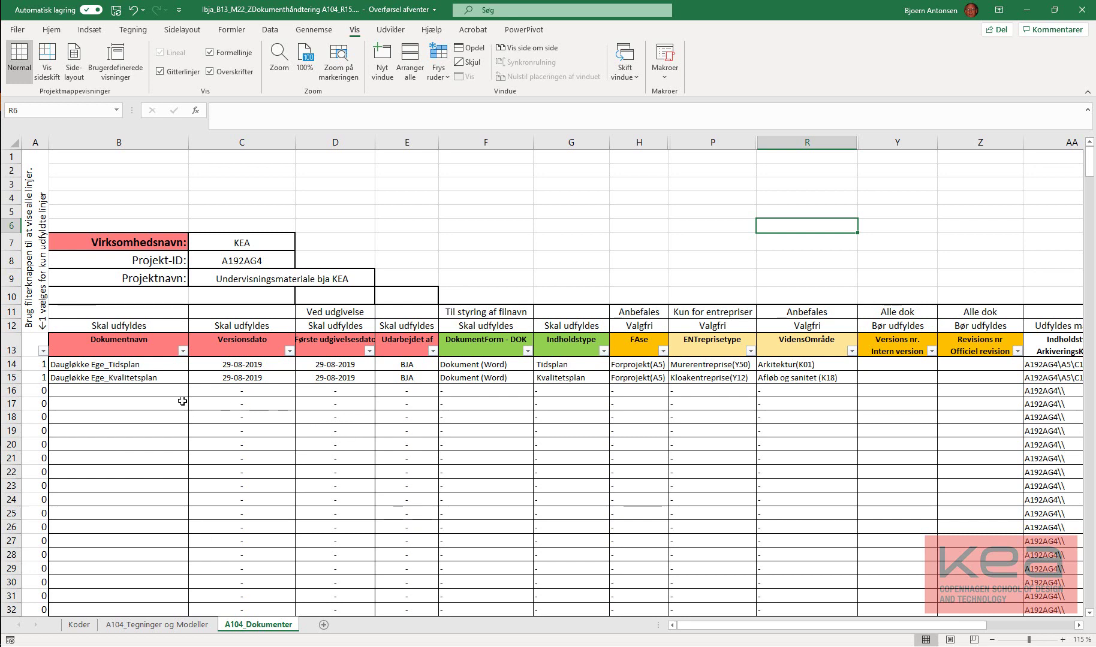
Enter the document name 'Analyse og krav' in B16
{"action": "left_click", "coordinate": [106, 367]}
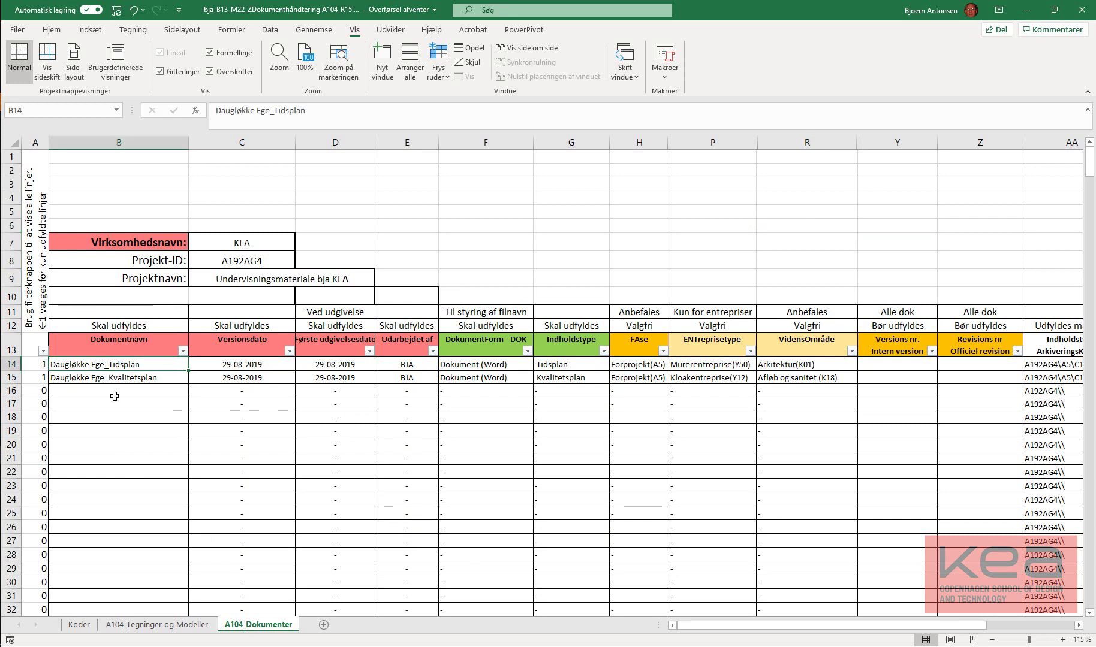
{"action": "left_click", "coordinate": [117, 395]}
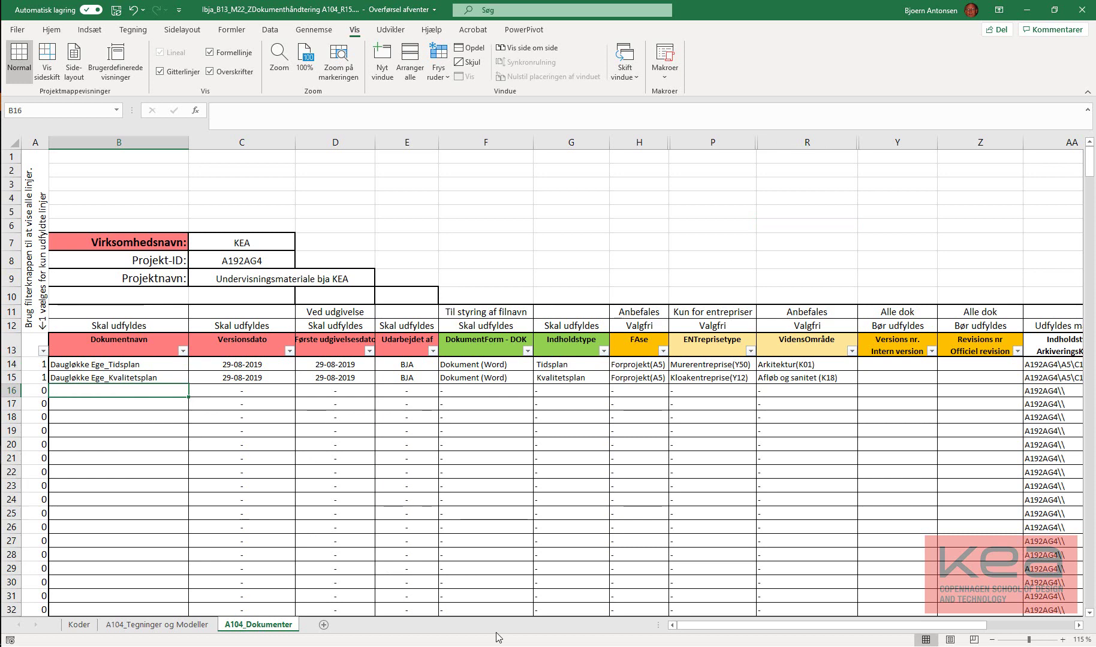
{"action": "type", "text": "Ana"}
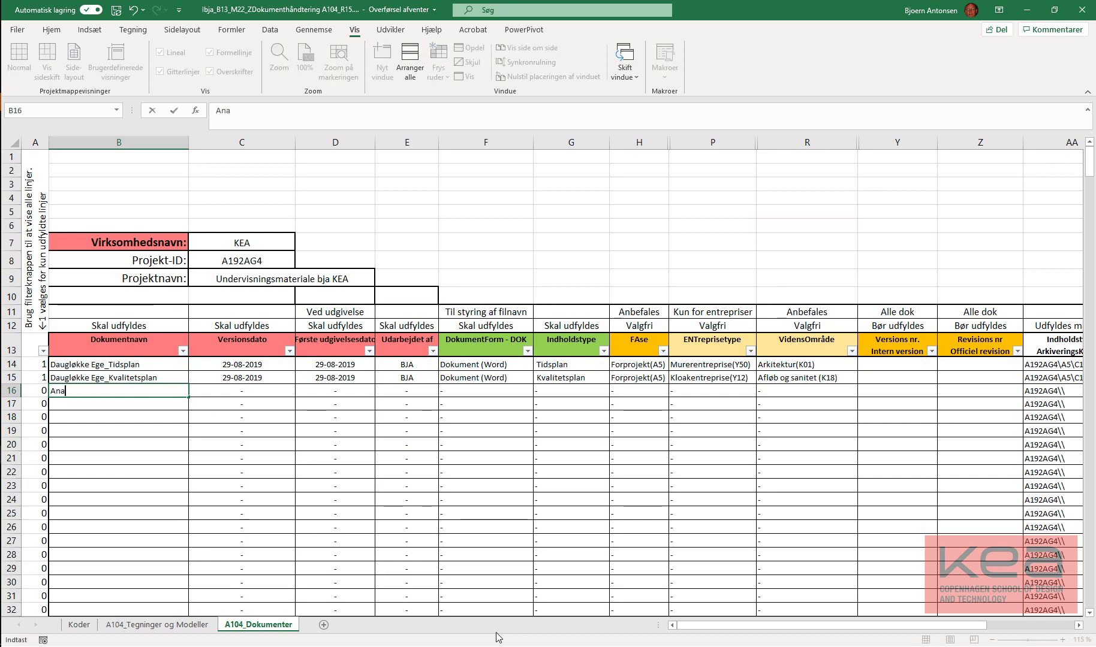
{"action": "type", "text": "lys "}
{"action": "type", "text": " og"}
{"action": "type", "text": " kra"}
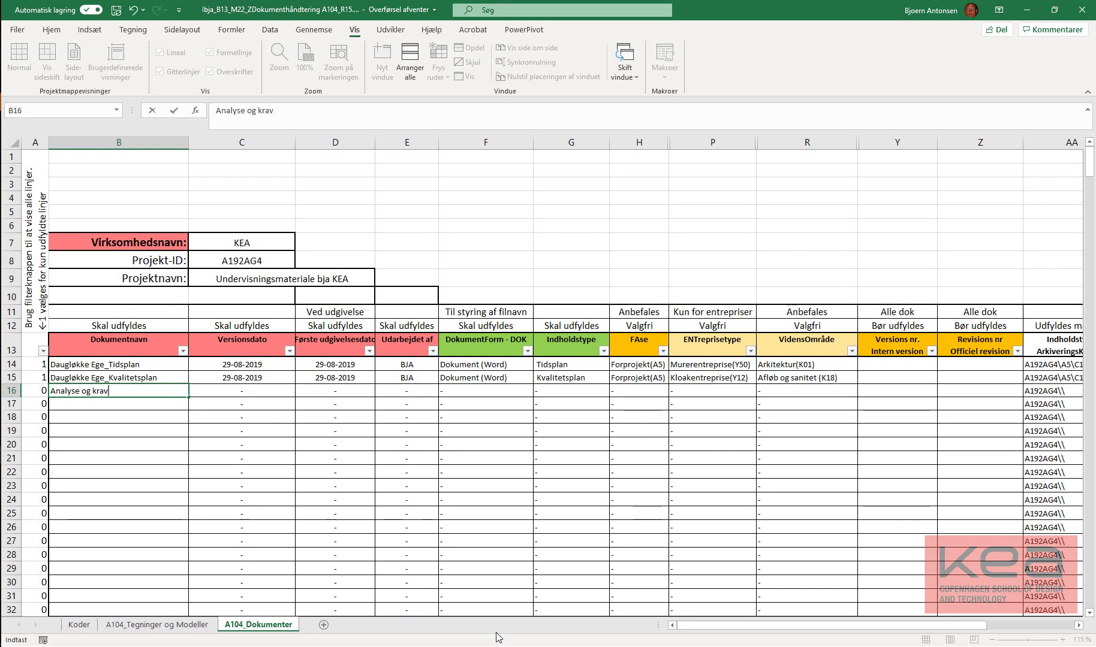
{"action": "type", "text": "v"}
{"action": "key", "text": "Return"}
Set version date C16 to 12-09-2019 and fill it right into D16
{"action": "key", "text": "Up"}
{"action": "key", "text": "Right"}
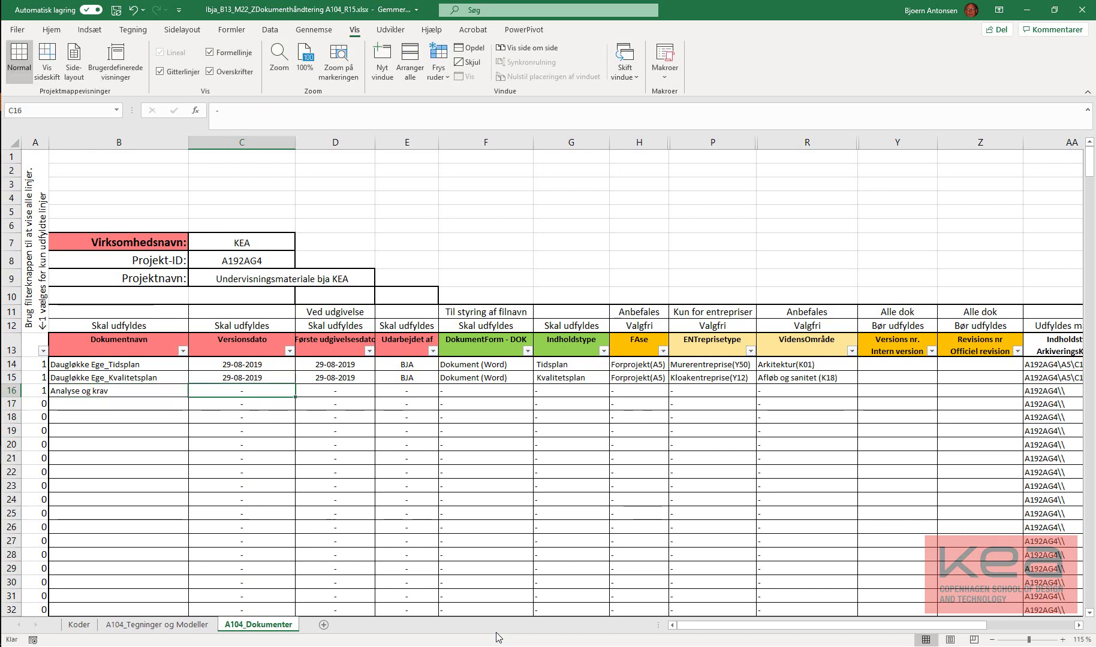
{"action": "type", "text": "12"}
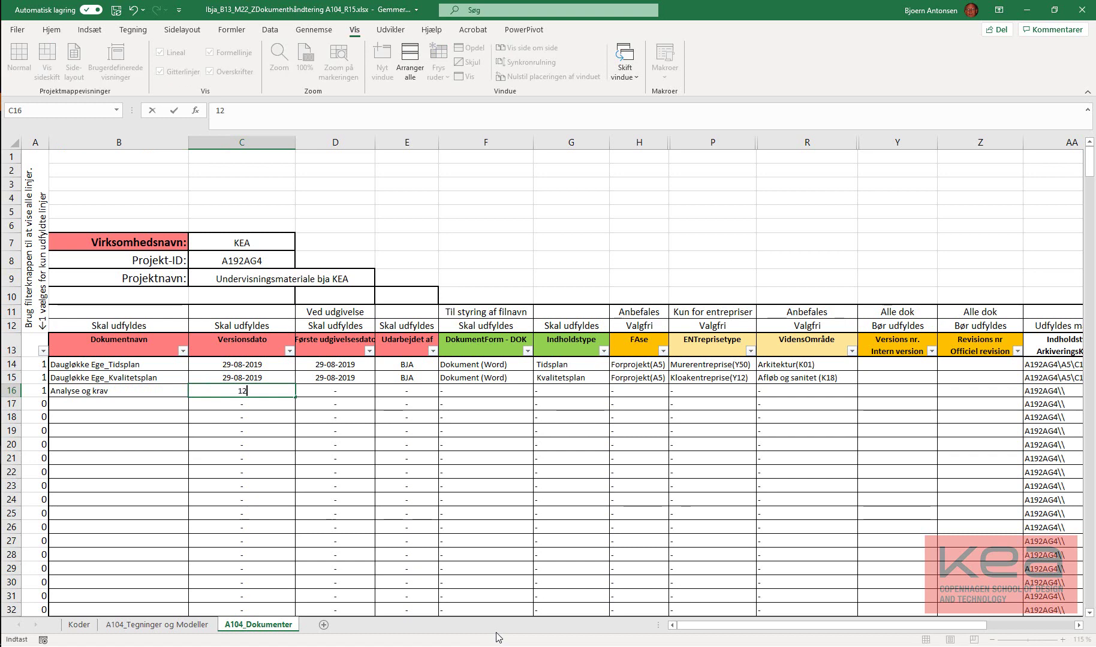
{"action": "type", "text": "-09-"}
{"action": "type", "text": "2019"}
{"action": "key", "text": "Return"}
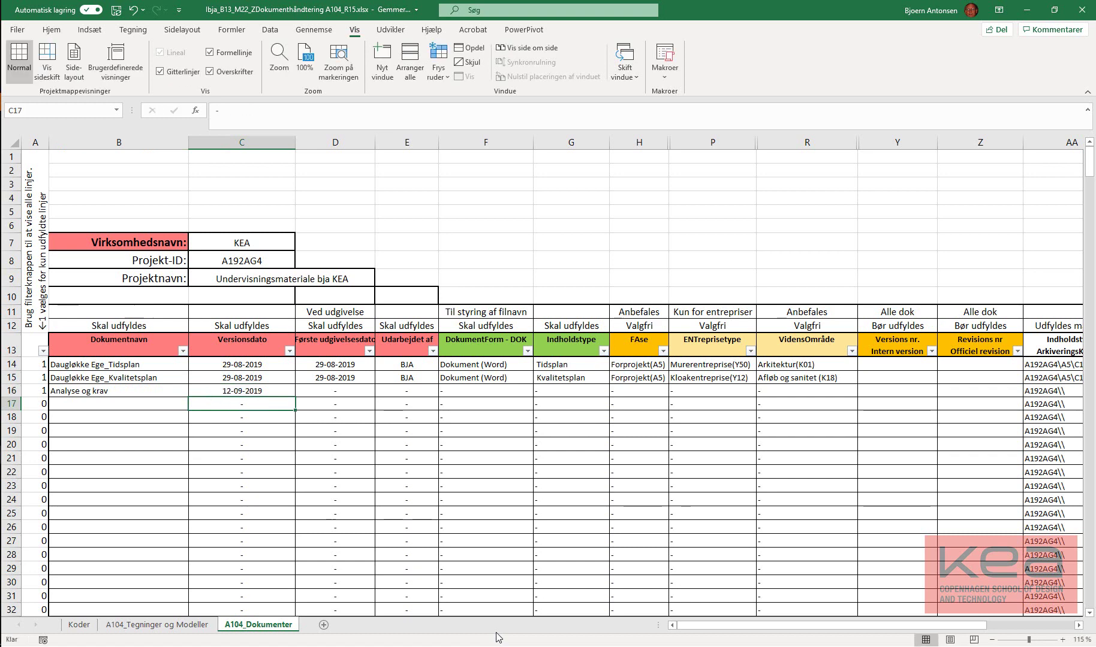
{"action": "key", "text": "Up"}
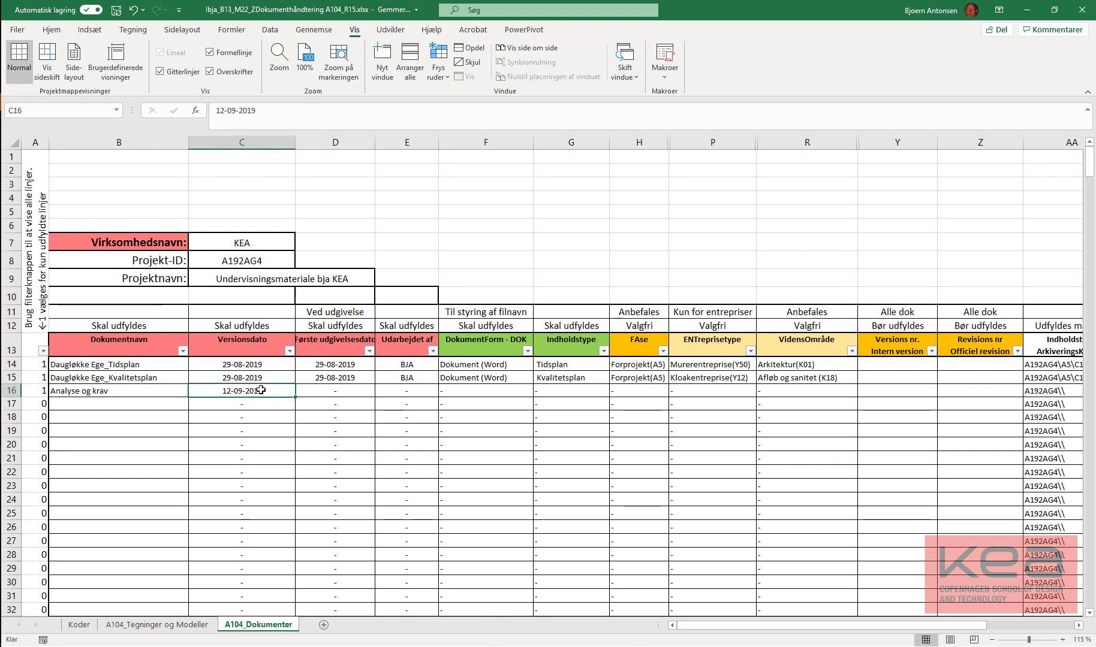
{"action": "key", "text": "Right"}
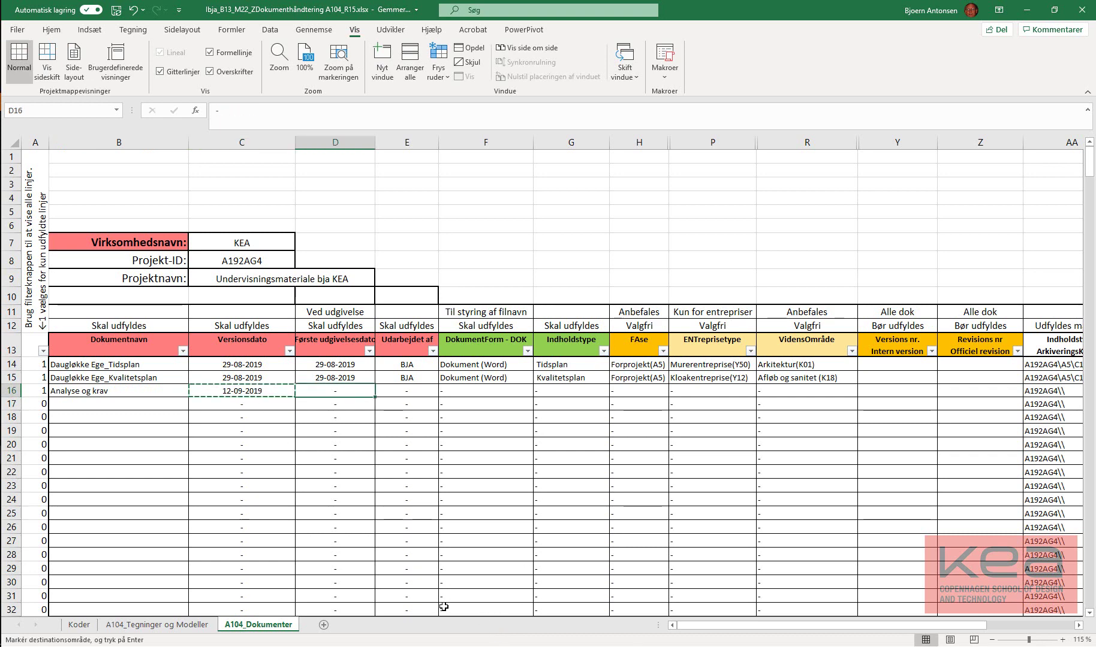
{"action": "key", "text": "ctrl+r"}
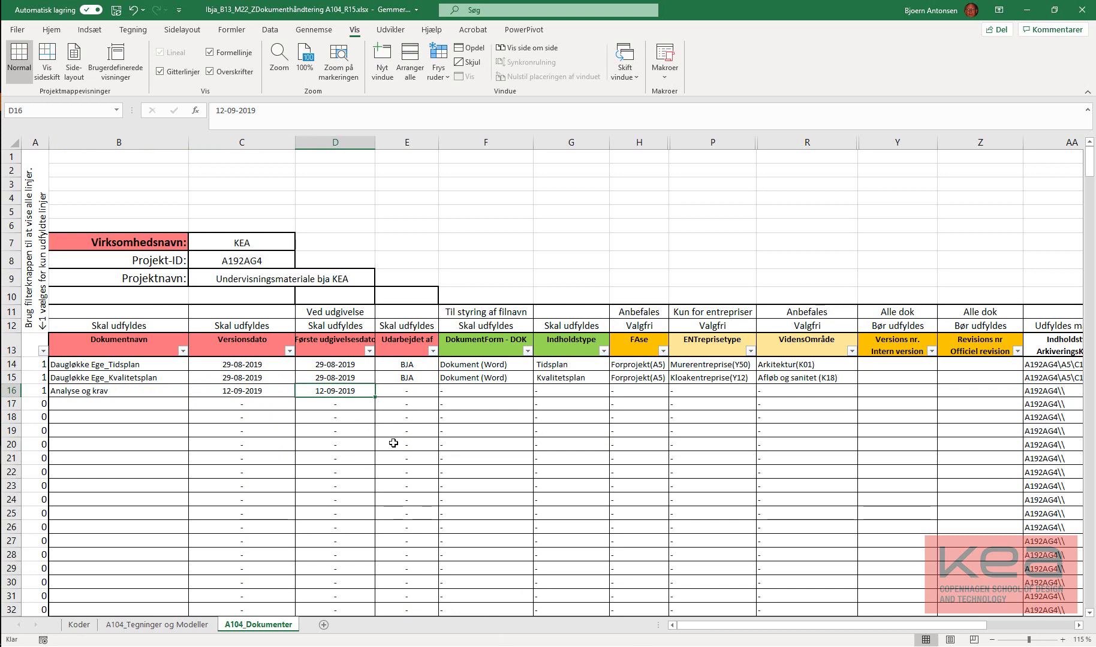
Try author initials in E16, first an autocompleted 'b' entry, then JEN
{"action": "left_click", "coordinate": [419, 391]}
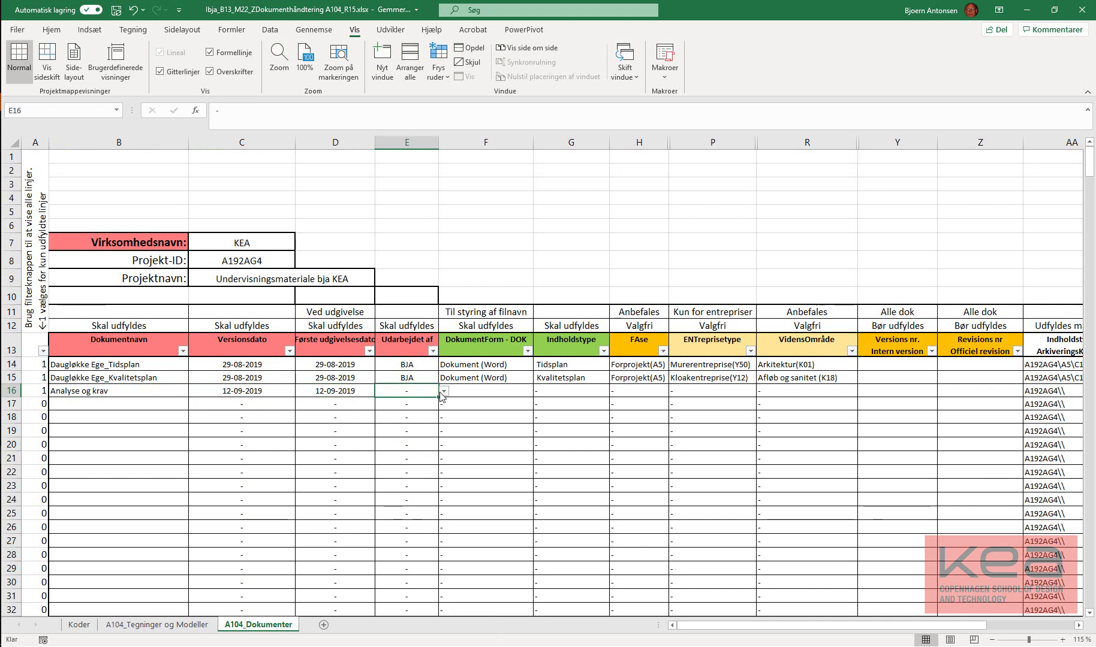
{"action": "left_click", "coordinate": [444, 391]}
{"action": "left_click", "coordinate": [429, 388]}
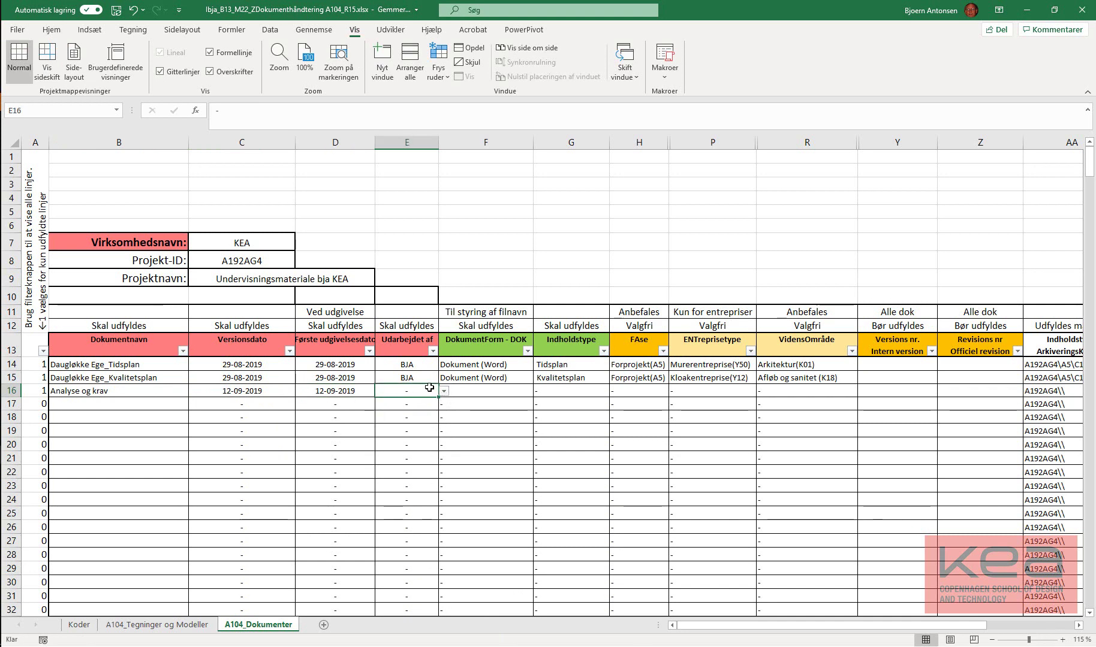
{"action": "type", "text": "b"}
{"action": "key", "text": "Return"}
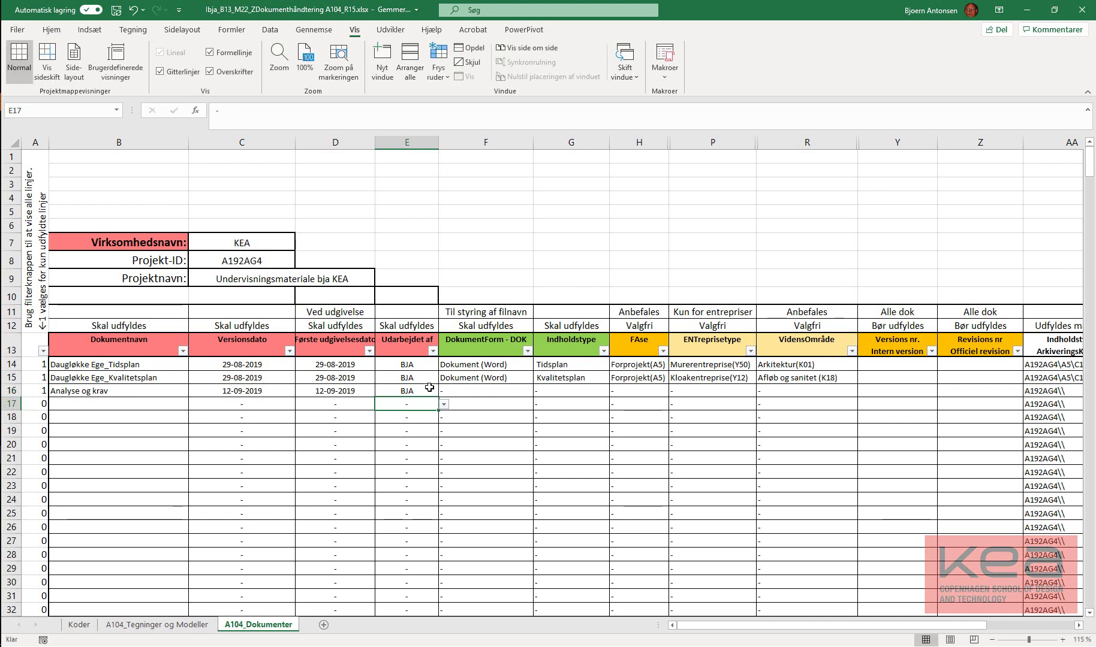
{"action": "left_click", "coordinate": [429, 388]}
{"action": "type", "text": "JEN"}
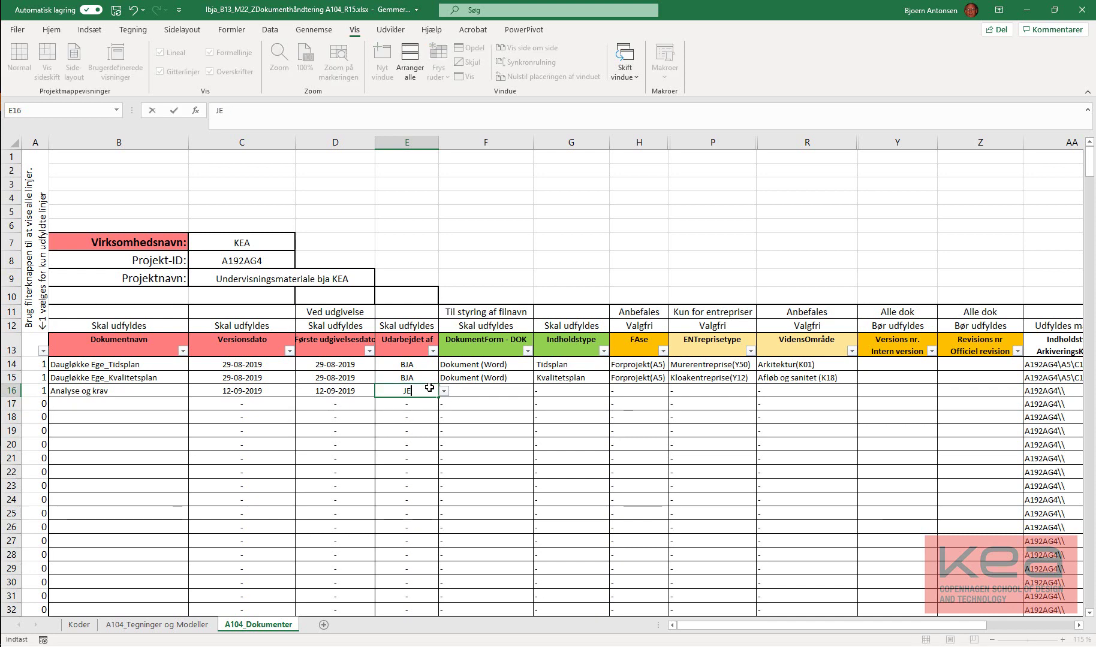
{"action": "key", "text": "Return"}
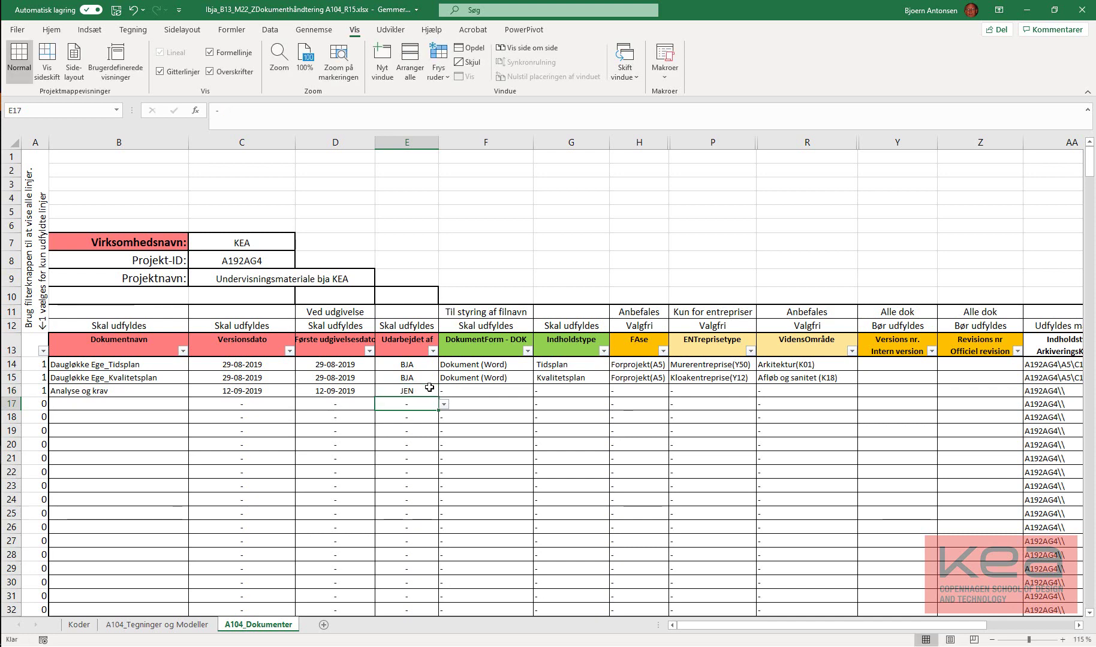
Set row 16's Udarbejdet af author to BJA
{"action": "left_click", "coordinate": [429, 388]}
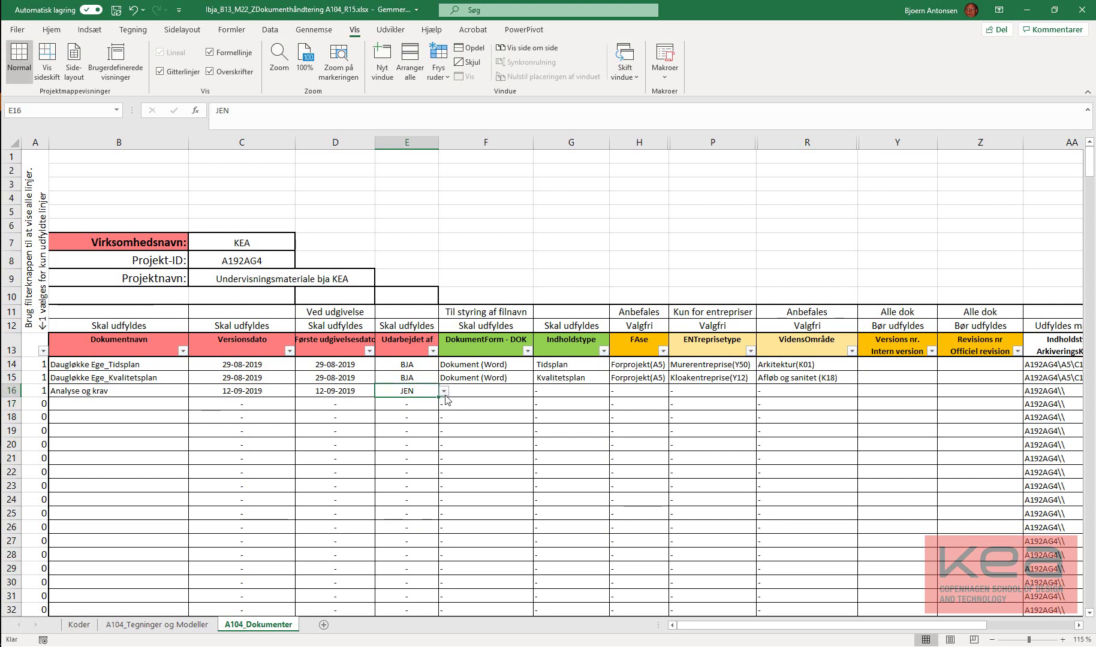
{"action": "left_click", "coordinate": [445, 391]}
{"action": "left_click", "coordinate": [444, 390]}
{"action": "left_click", "coordinate": [444, 392]}
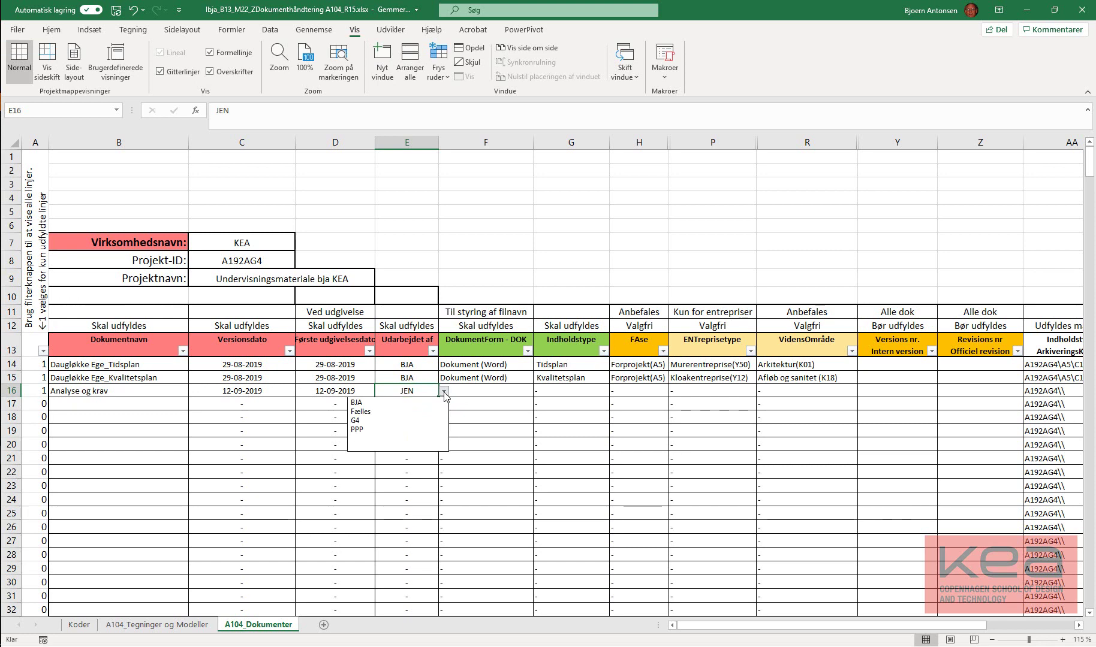
{"action": "left_click", "coordinate": [444, 393]}
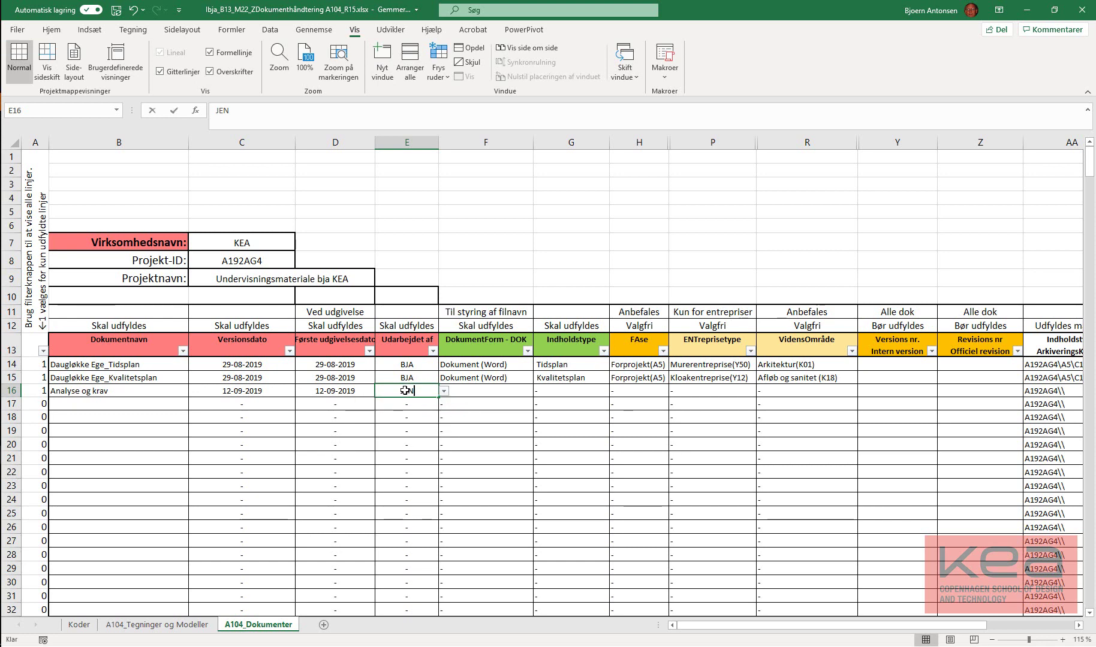
{"action": "type", "text": "BJA"}
{"action": "key", "text": "Return"}
{"action": "key", "text": "Up"}
{"action": "key", "text": "Right"}
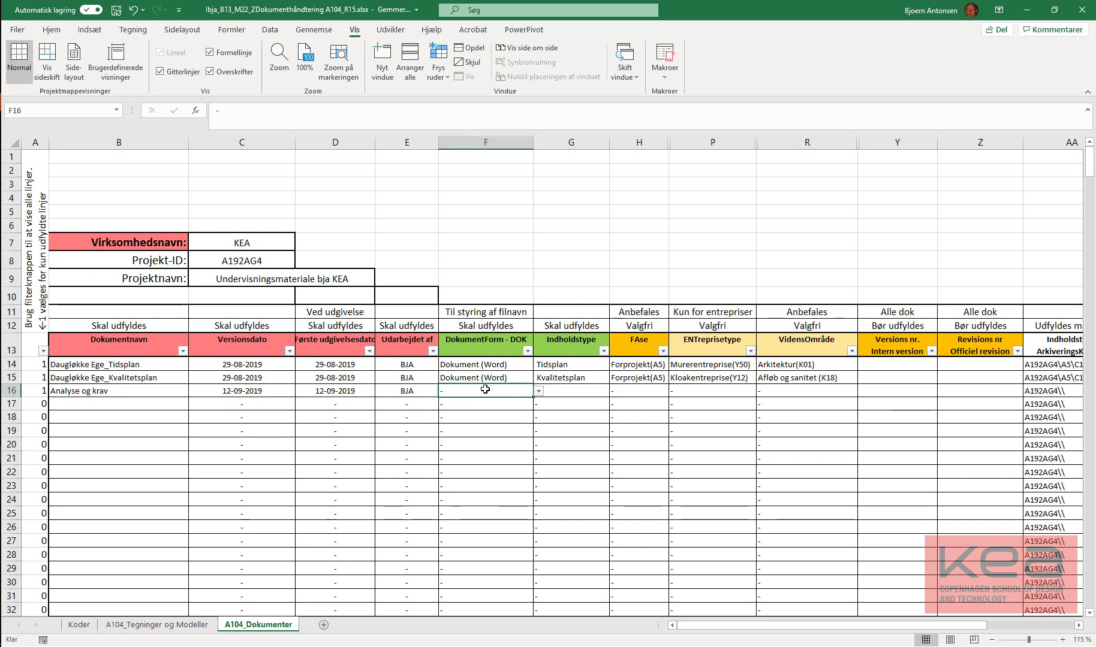
Enter JEN as a trial author in E17, then undo it
{"action": "left_click", "coordinate": [420, 403]}
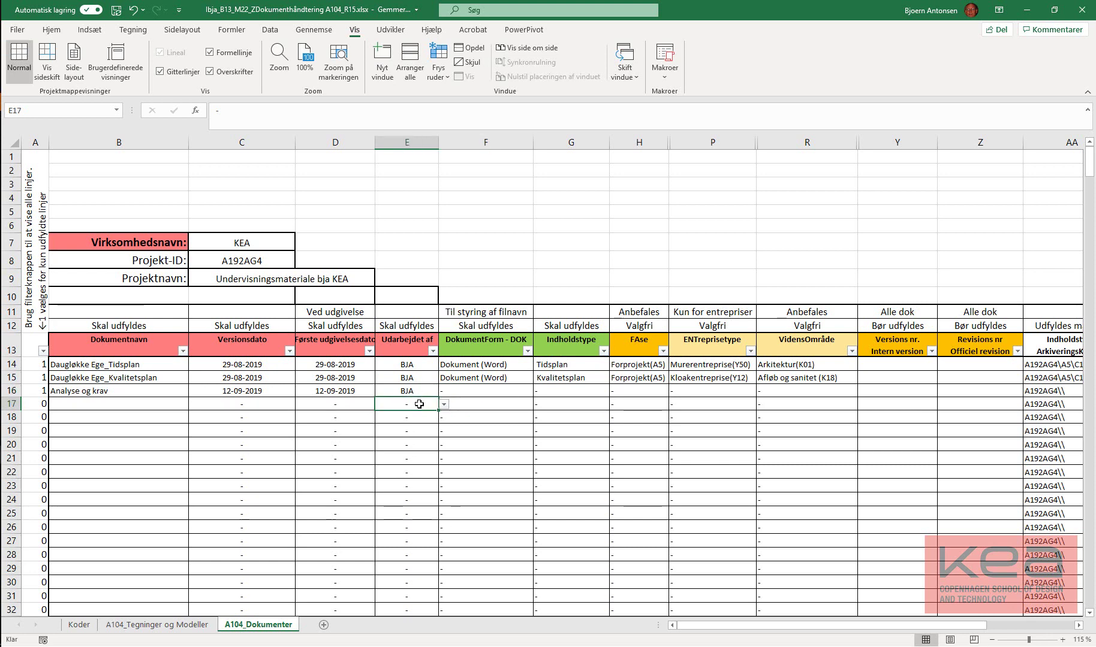
{"action": "left_click", "coordinate": [421, 363]}
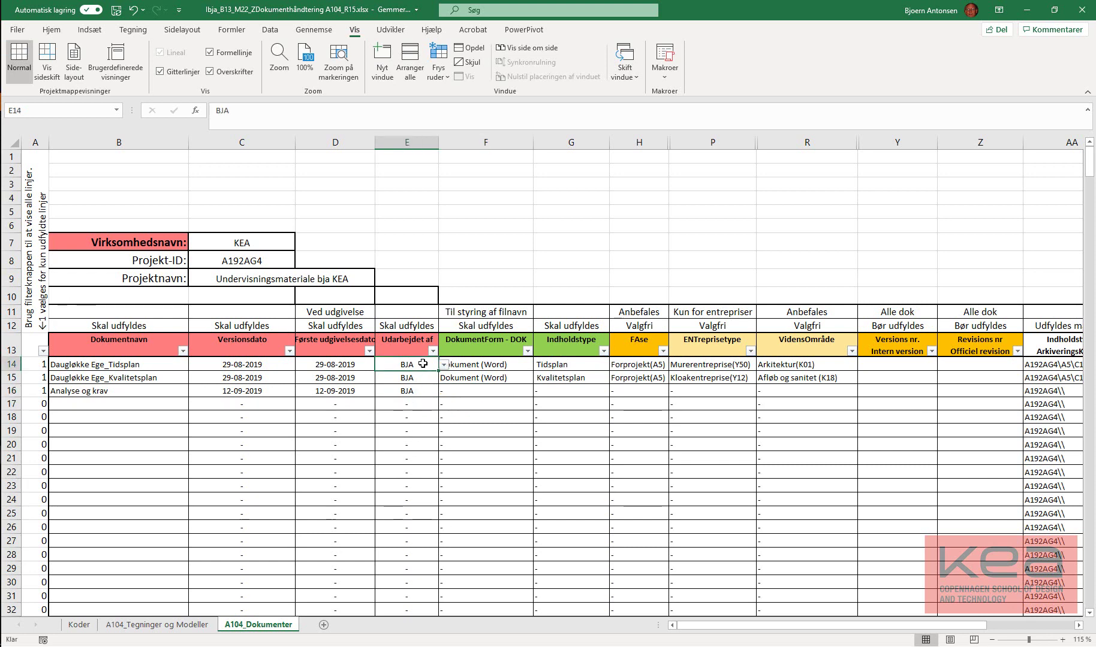
{"action": "double_click", "coordinate": [419, 409]}
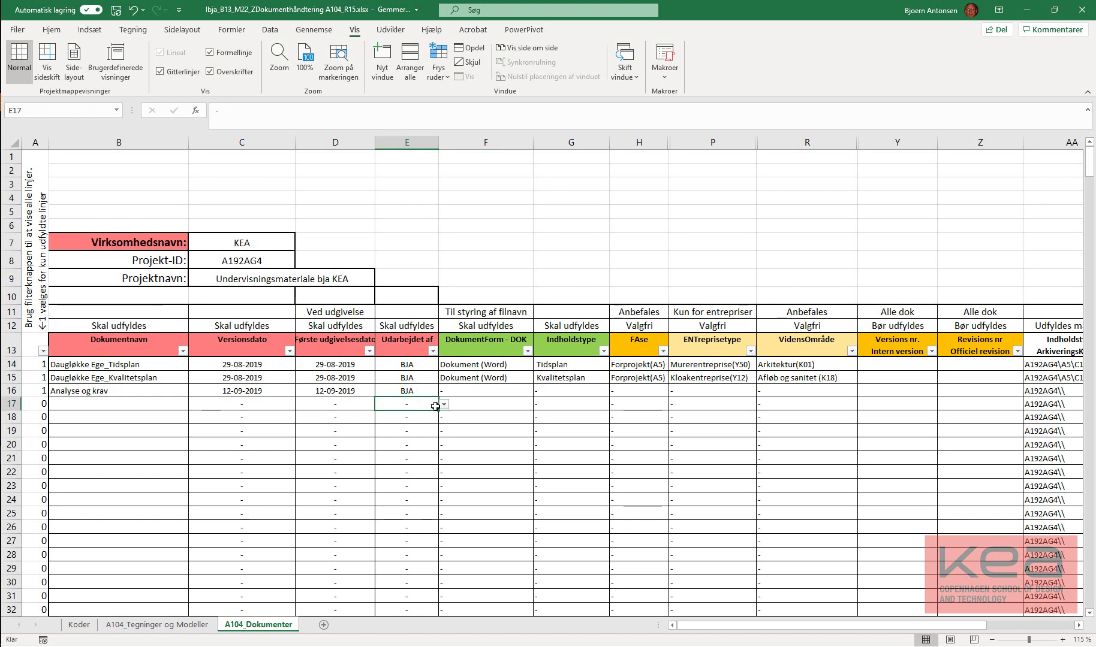
{"action": "key", "text": "BackSpace"}
{"action": "type", "text": "JEN"}
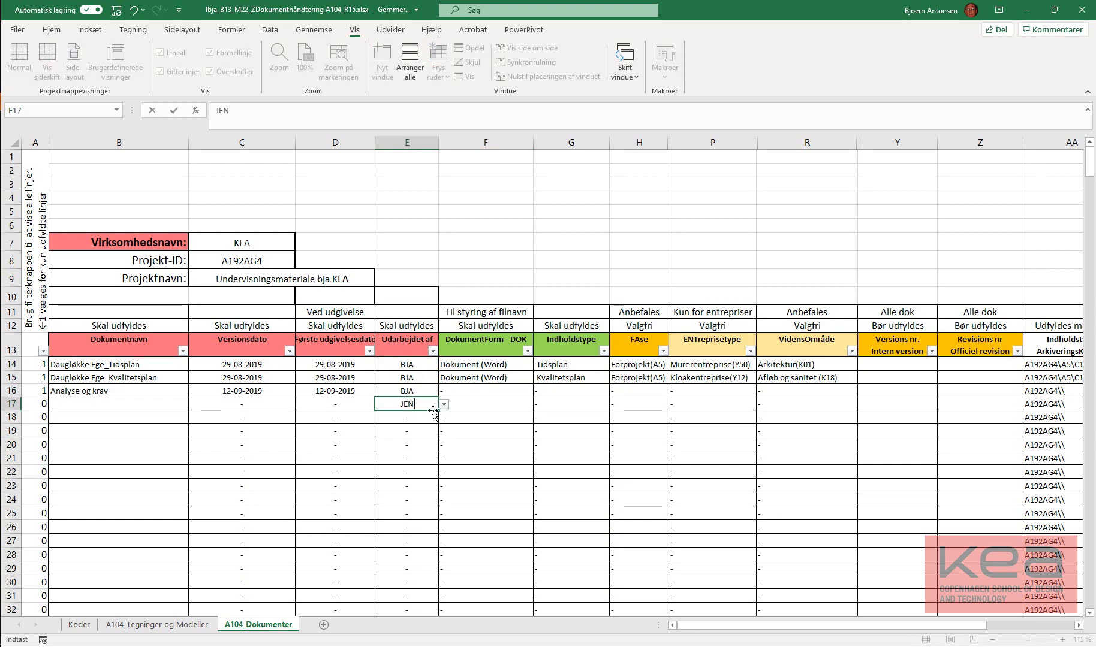
{"action": "key", "text": "Return"}
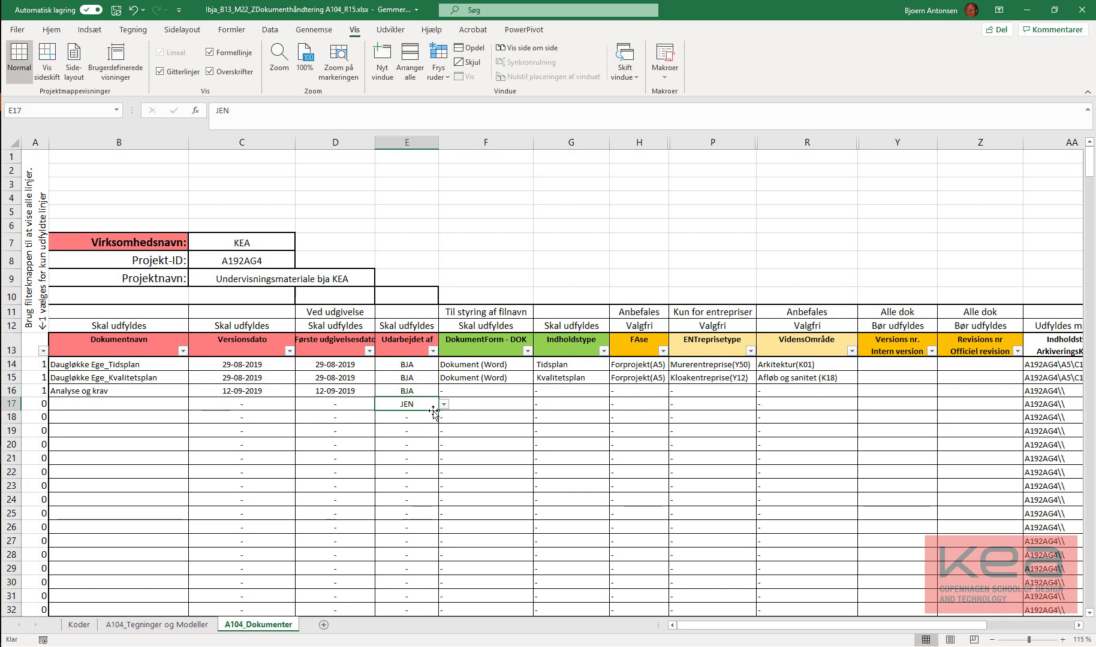
{"action": "key", "text": "ctrl+z"}
Set row 16's DokumentForm to Regneark
{"action": "left_click", "coordinate": [489, 392]}
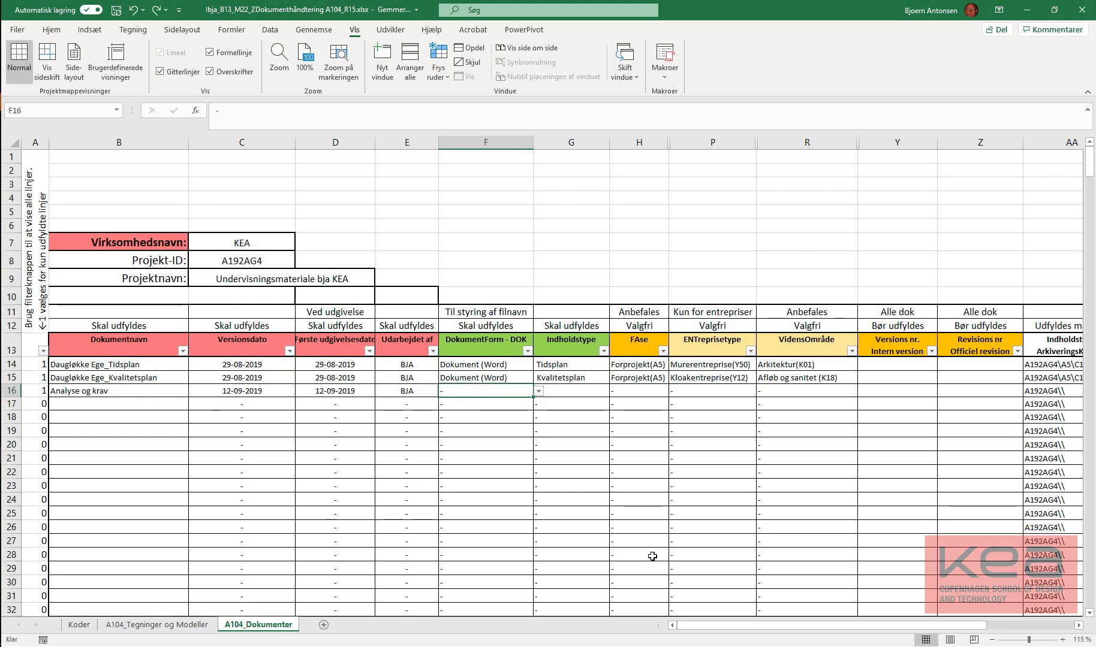
{"action": "left_click", "coordinate": [538, 392]}
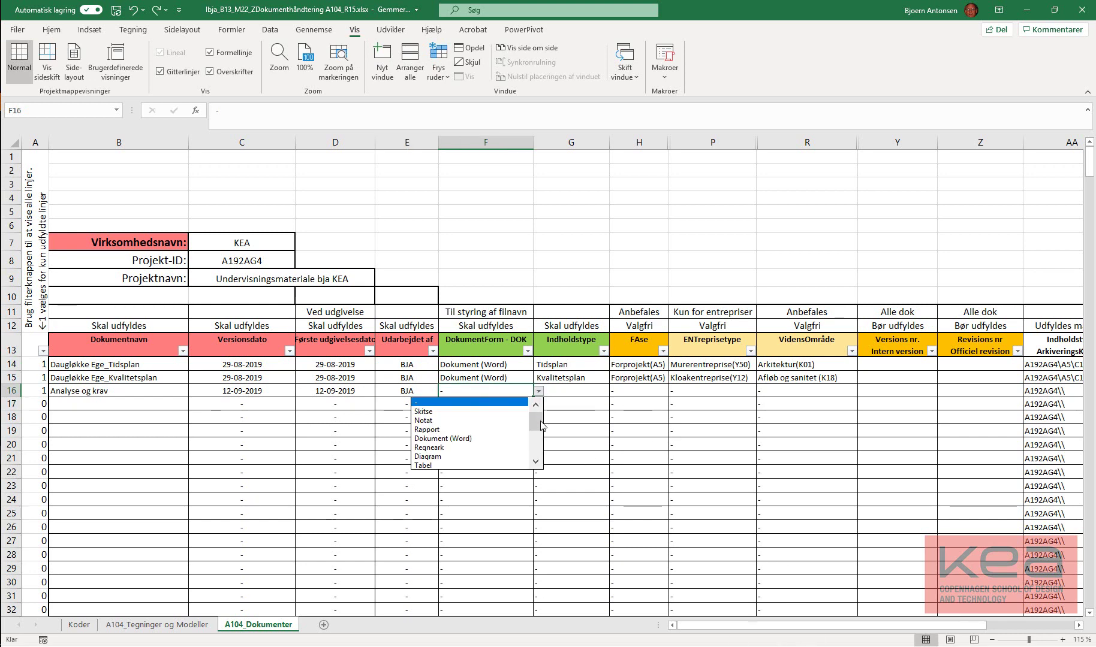
{"action": "left_click", "coordinate": [464, 448]}
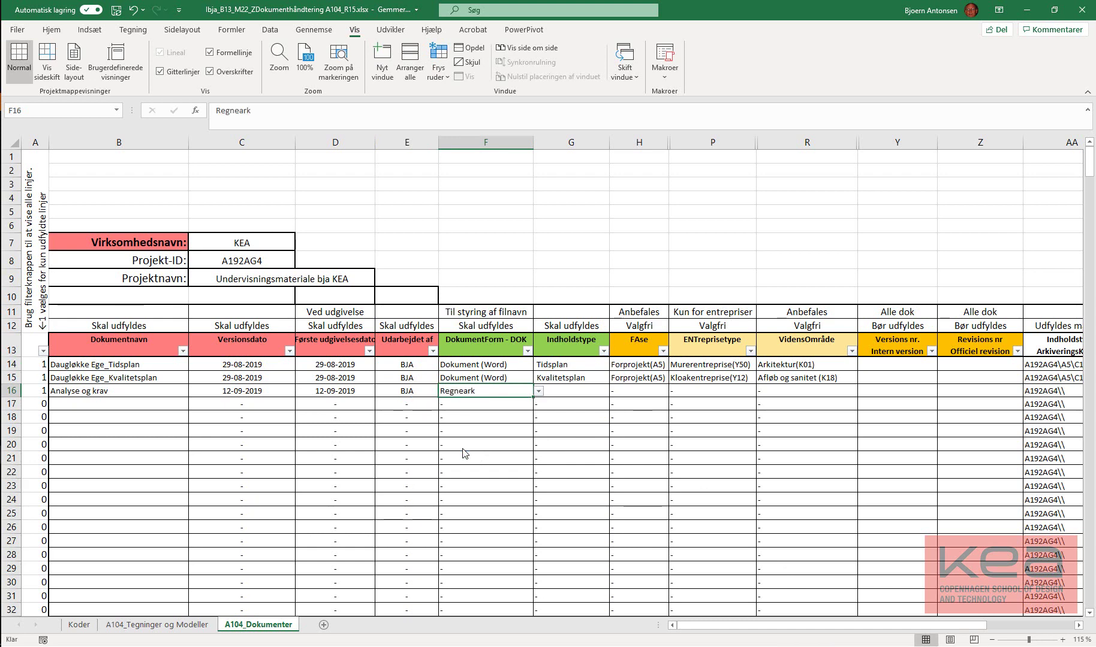
Choose ANALYSE (C05) as row 16's Indholdstype from the content-type list
{"action": "left_click", "coordinate": [584, 388]}
{"action": "left_click", "coordinate": [615, 392]}
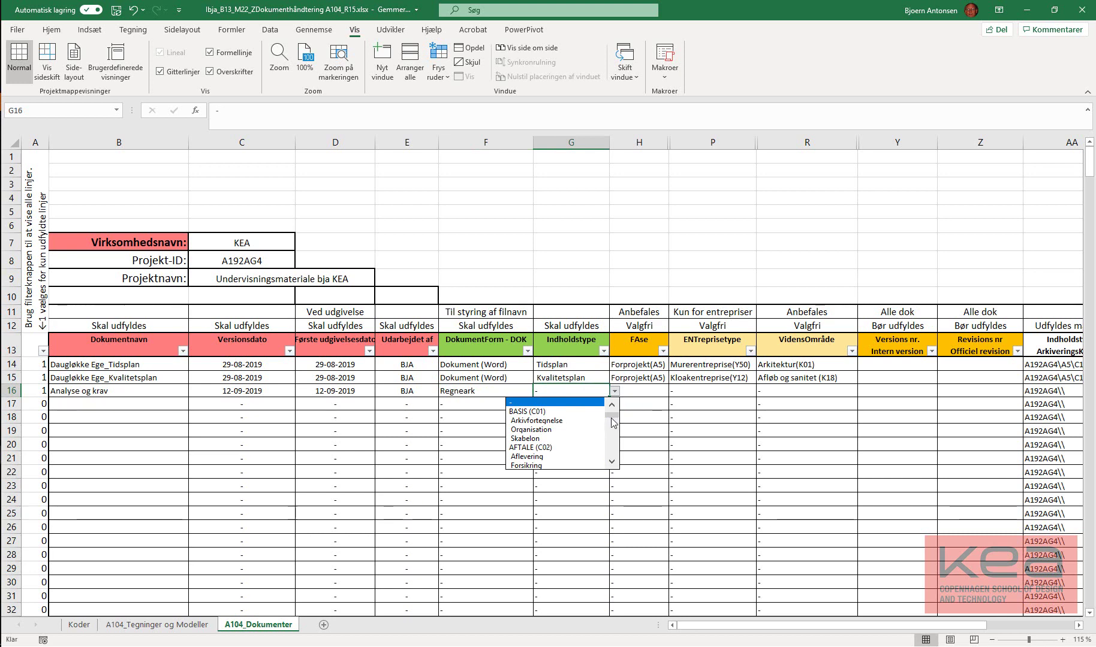
{"action": "left_click", "coordinate": [612, 463]}
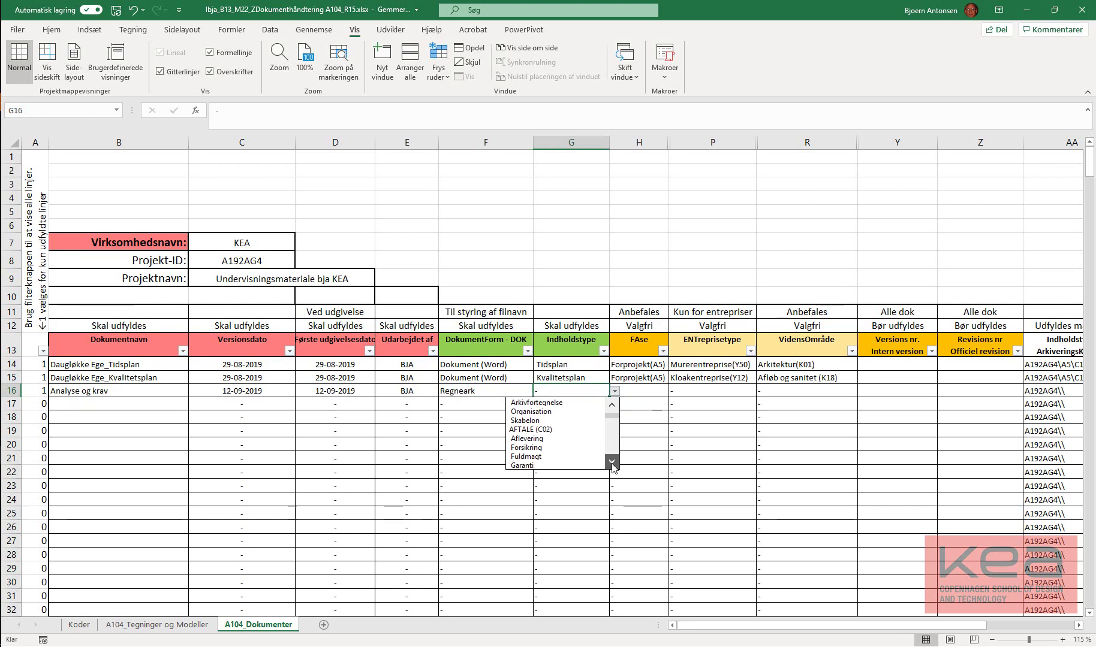
{"action": "left_click", "coordinate": [612, 462]}
{"action": "left_click", "coordinate": [612, 462]}
{"action": "left_click", "coordinate": [612, 462]}
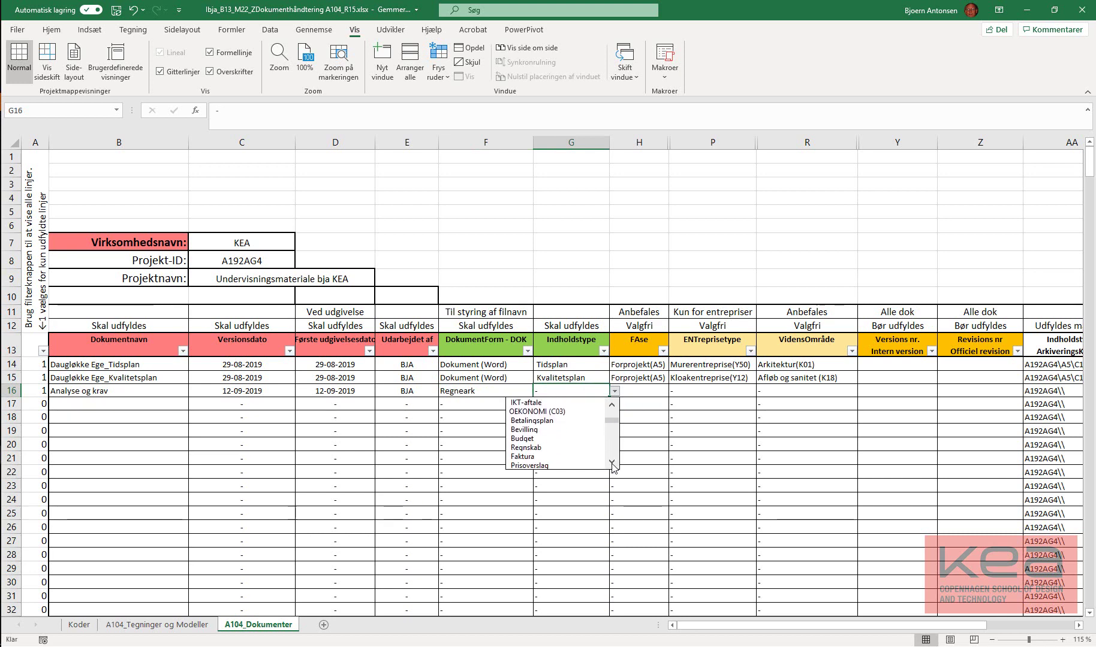
{"action": "left_click", "coordinate": [612, 462]}
{"action": "left_click", "coordinate": [612, 463]}
{"action": "left_click", "coordinate": [612, 462]}
{"action": "left_click", "coordinate": [612, 462]}
{"action": "left_click", "coordinate": [612, 462]}
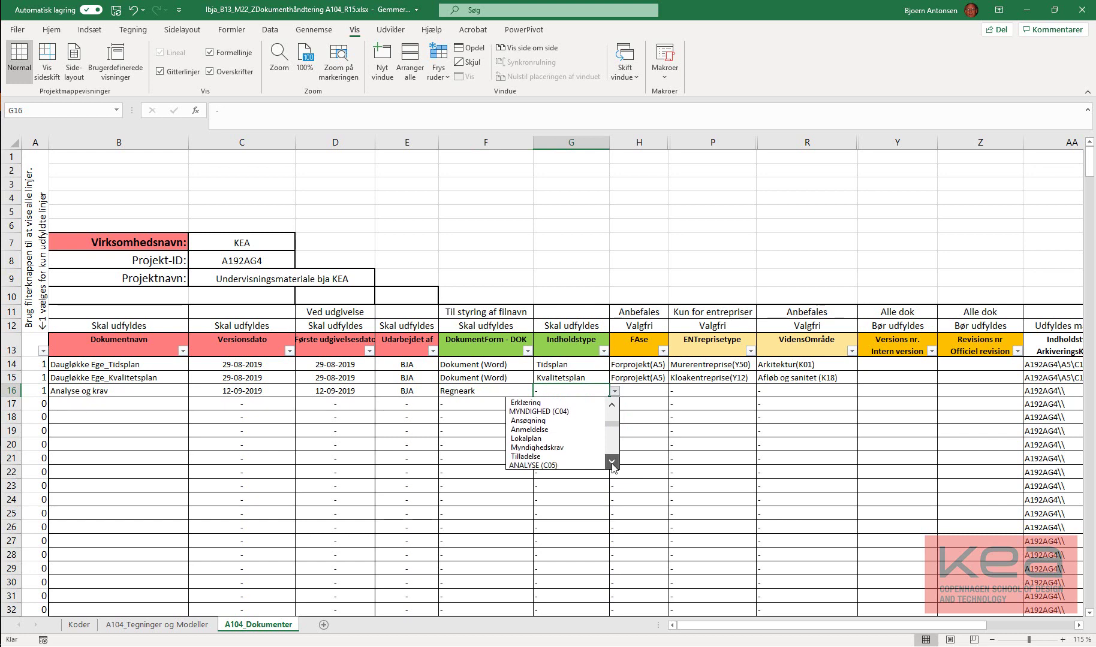
{"action": "left_click", "coordinate": [612, 462]}
{"action": "left_click", "coordinate": [612, 462]}
{"action": "left_click", "coordinate": [612, 463]}
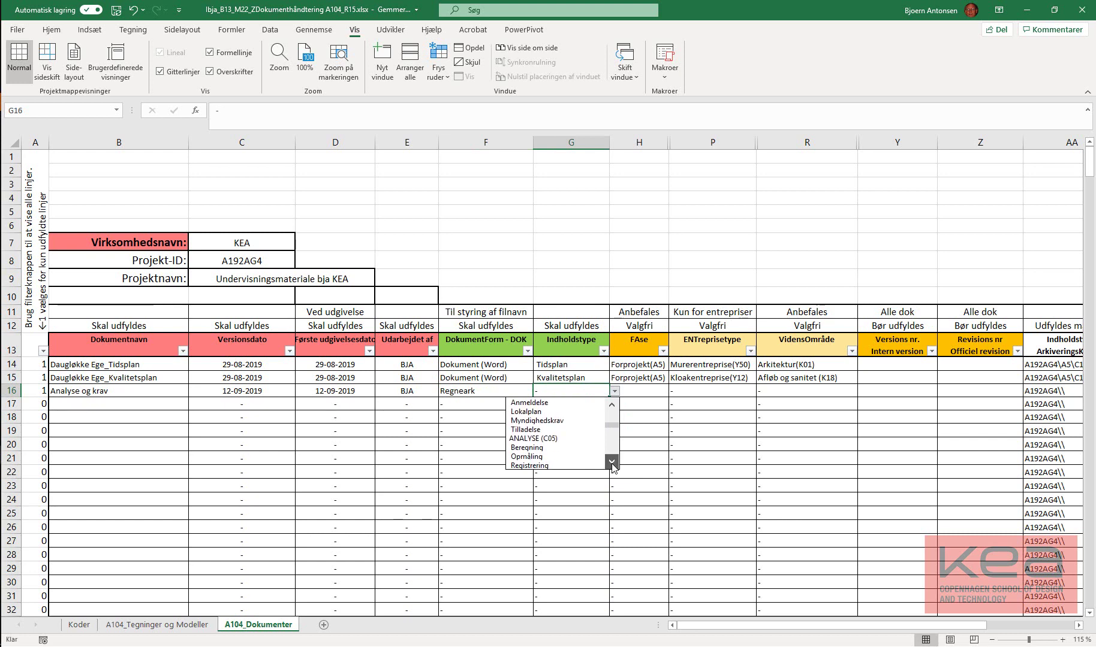
{"action": "left_click", "coordinate": [613, 462]}
{"action": "left_click", "coordinate": [612, 462]}
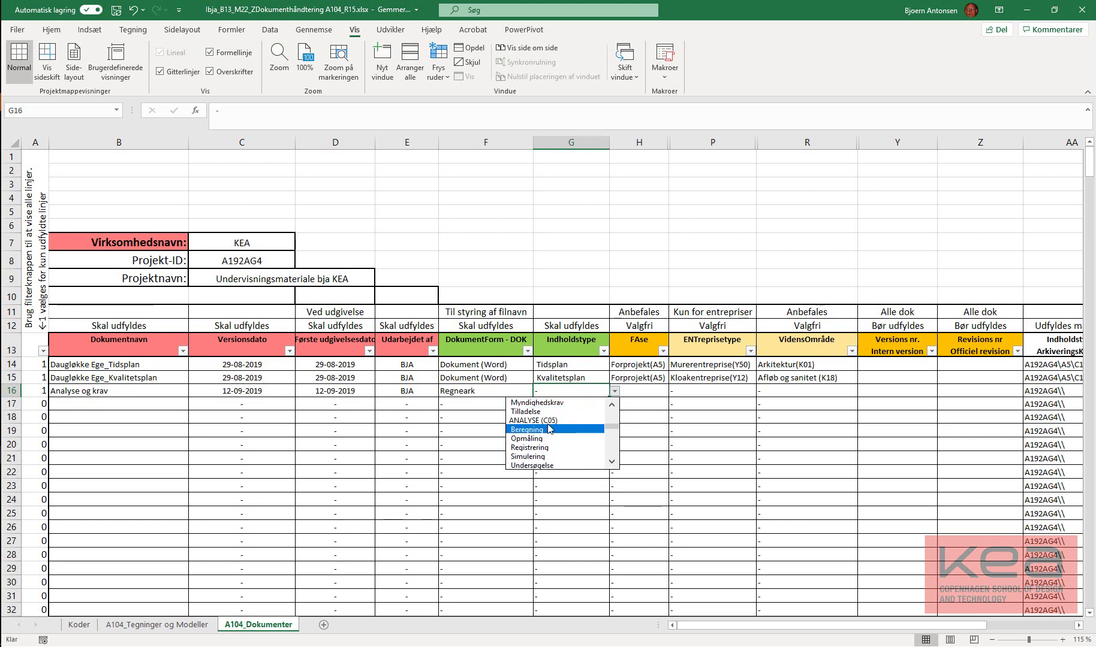
{"action": "left_click", "coordinate": [612, 462]}
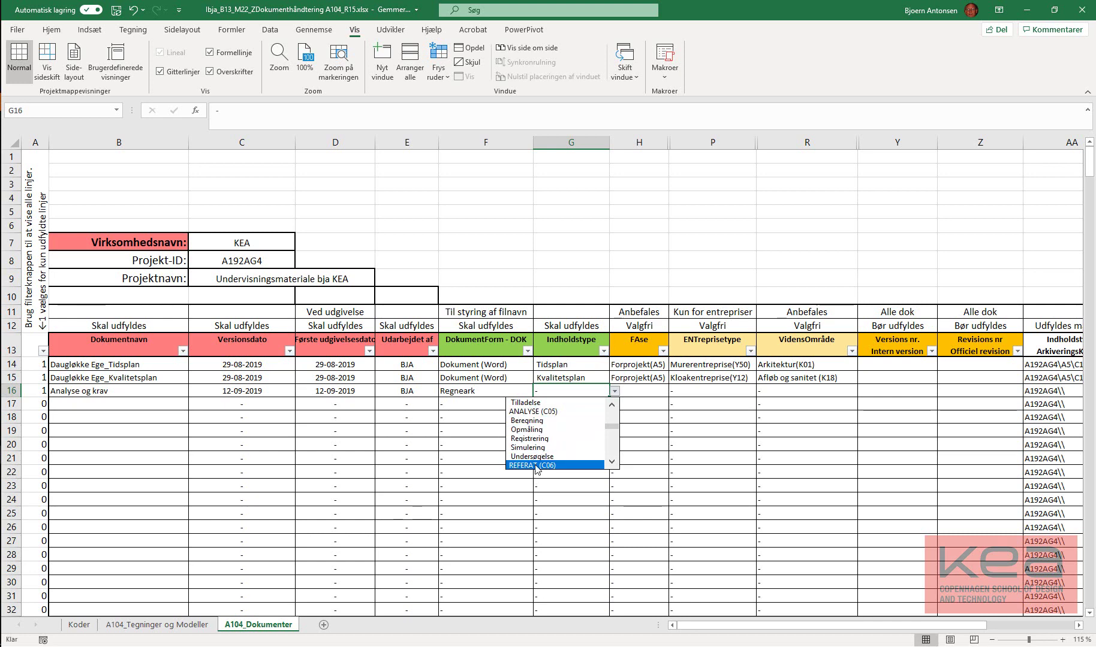
{"action": "left_click", "coordinate": [532, 412]}
{"action": "left_click", "coordinate": [659, 440]}
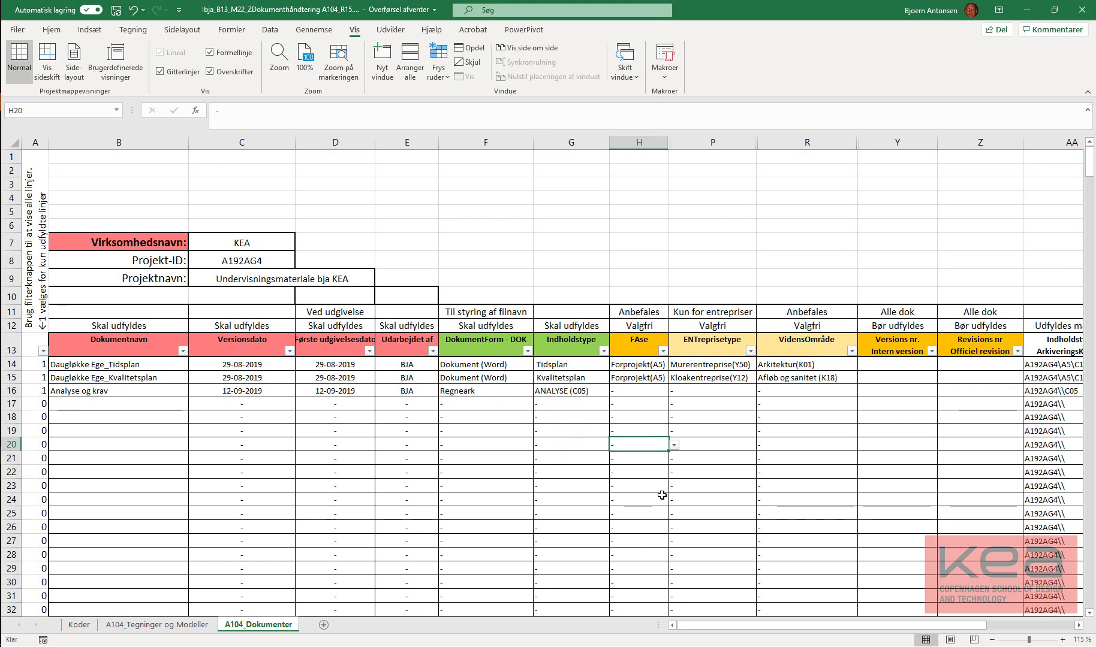
{"action": "left_click", "coordinate": [616, 396]}
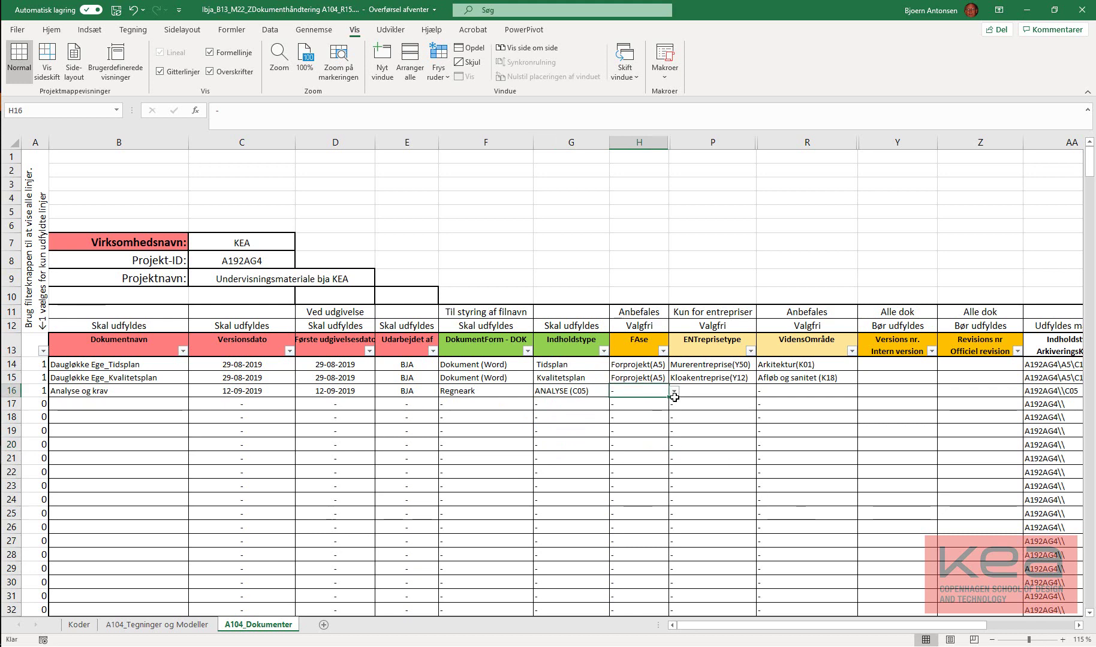
Switch to the Koder sheet and bring the Indholdstype code table into view
{"action": "left_click", "coordinate": [81, 630]}
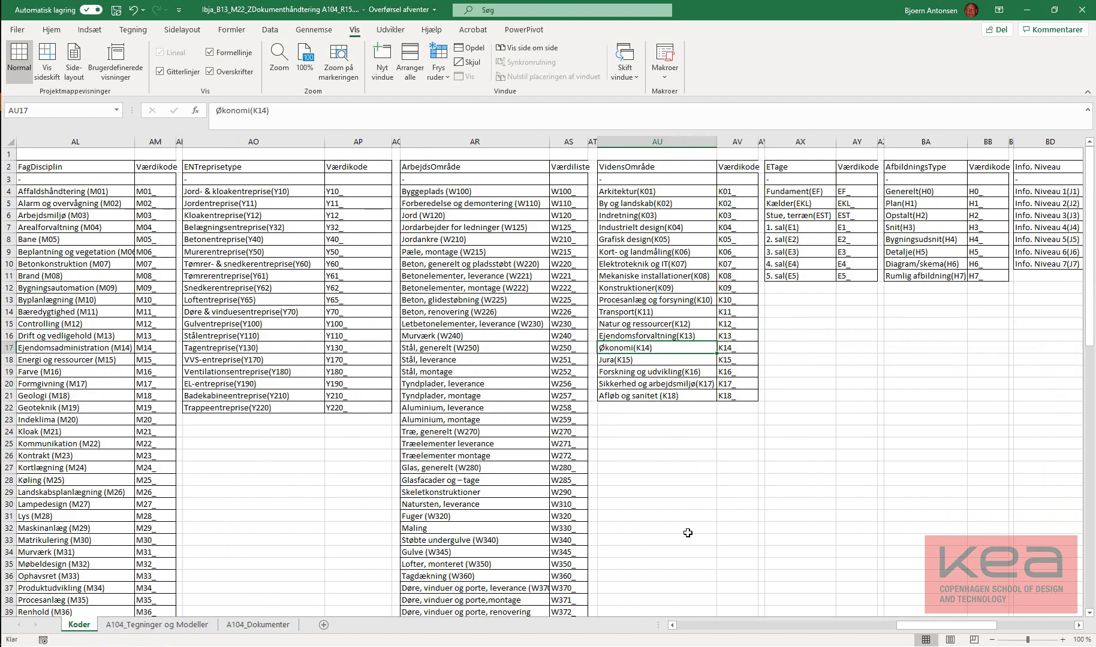
{"action": "left_click_drag", "start_coordinate": [914, 626], "coordinate": [754, 637]}
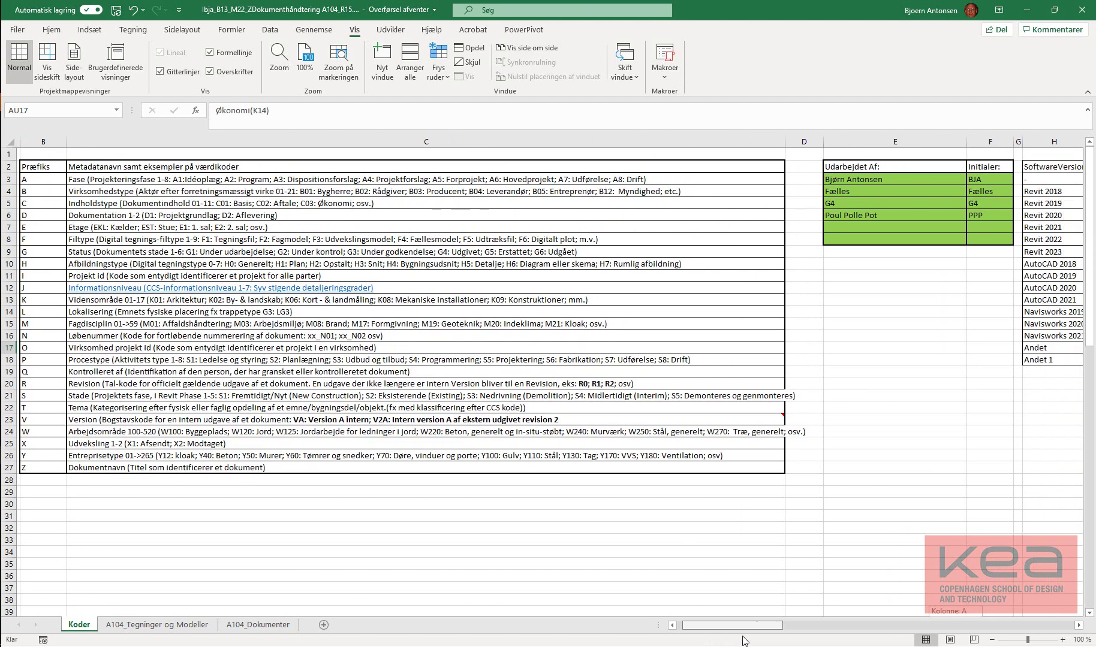
{"action": "left_click_drag", "start_coordinate": [754, 638], "coordinate": [755, 643]}
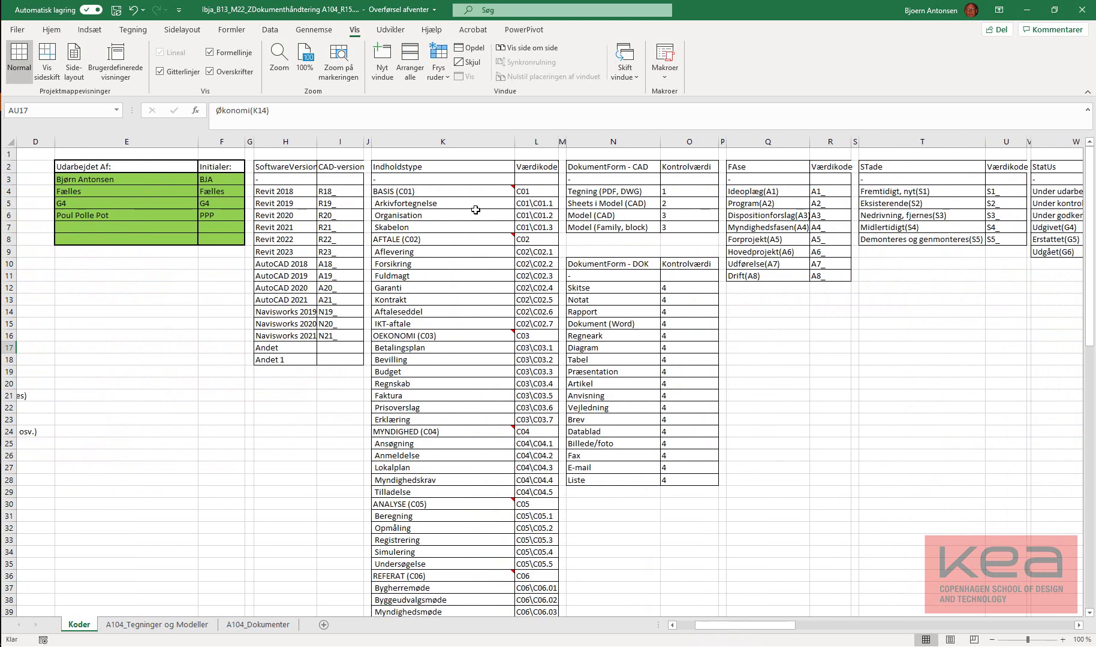
{"action": "scroll", "coordinate": [461, 190], "scroll_direction": "down", "scroll_amount": 2}
{"action": "scroll", "coordinate": [461, 206], "scroll_direction": "down", "scroll_amount": 4}
{"action": "scroll", "coordinate": [461, 206], "scroll_direction": "down", "scroll_amount": 5}
{"action": "scroll", "coordinate": [501, 223], "scroll_direction": "down", "scroll_amount": 5}
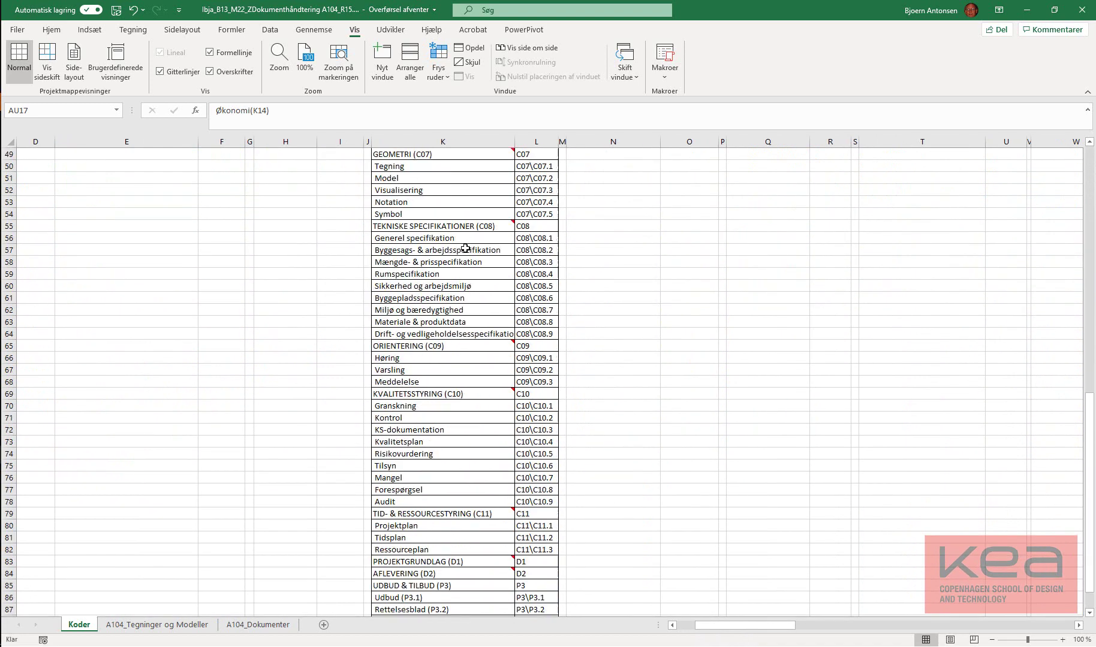
{"action": "scroll", "coordinate": [479, 282], "scroll_direction": "down", "scroll_amount": 4}
{"action": "scroll", "coordinate": [479, 301], "scroll_direction": "down", "scroll_amount": 3}
{"action": "scroll", "coordinate": [520, 397], "scroll_direction": "up", "scroll_amount": 3}
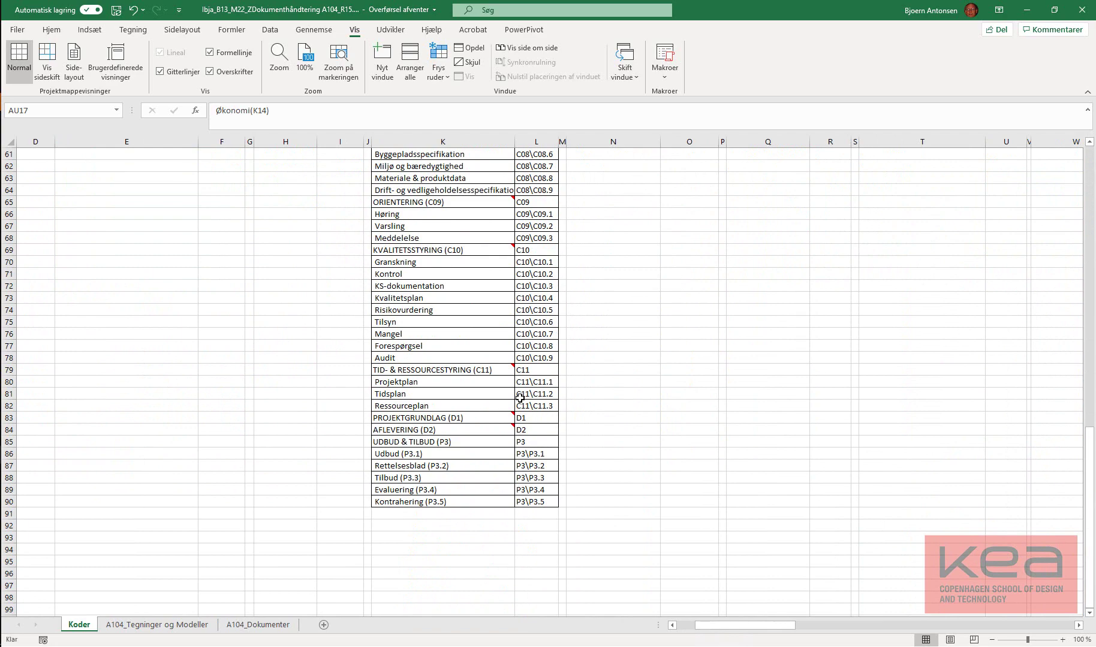
{"action": "scroll", "coordinate": [444, 503], "scroll_direction": "up", "scroll_amount": 6}
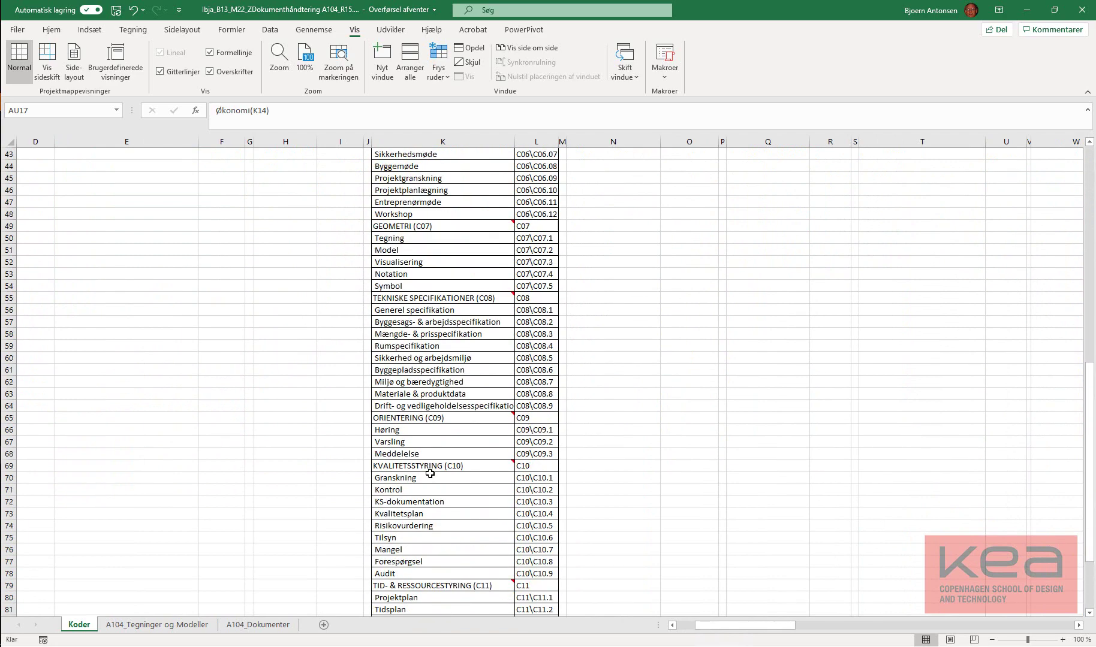
{"action": "scroll", "coordinate": [427, 429], "scroll_direction": "up", "scroll_amount": 3}
{"action": "scroll", "coordinate": [431, 320], "scroll_direction": "up", "scroll_amount": 5}
{"action": "scroll", "coordinate": [431, 252], "scroll_direction": "up", "scroll_amount": 3}
{"action": "scroll", "coordinate": [420, 228], "scroll_direction": "up", "scroll_amount": 3}
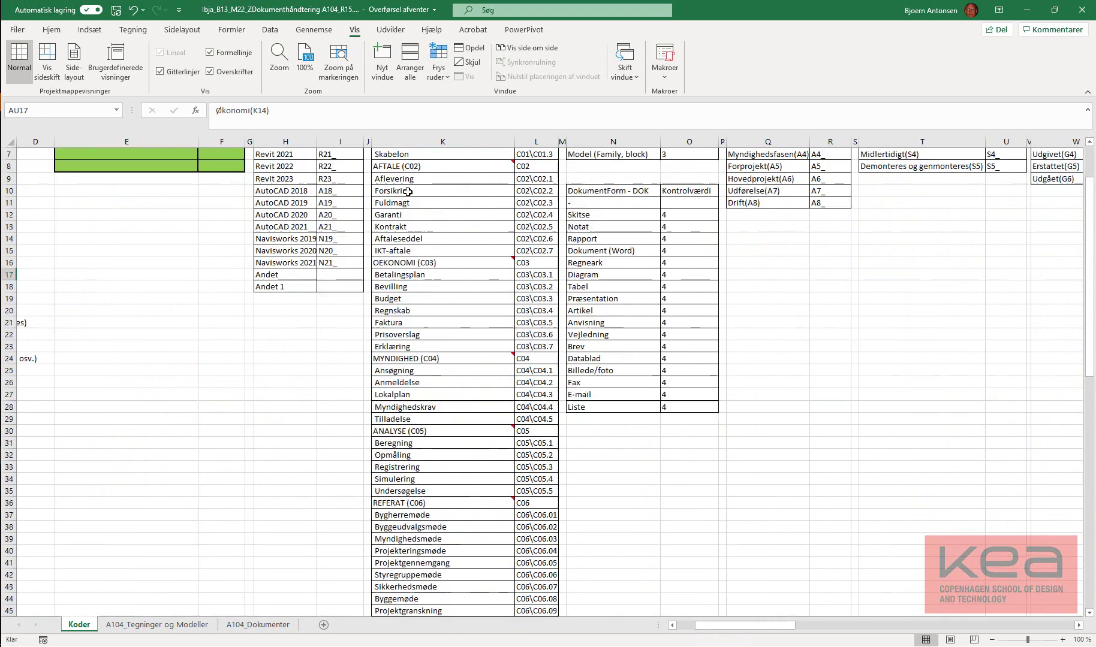
{"action": "scroll", "coordinate": [408, 192], "scroll_direction": "up", "scroll_amount": 1}
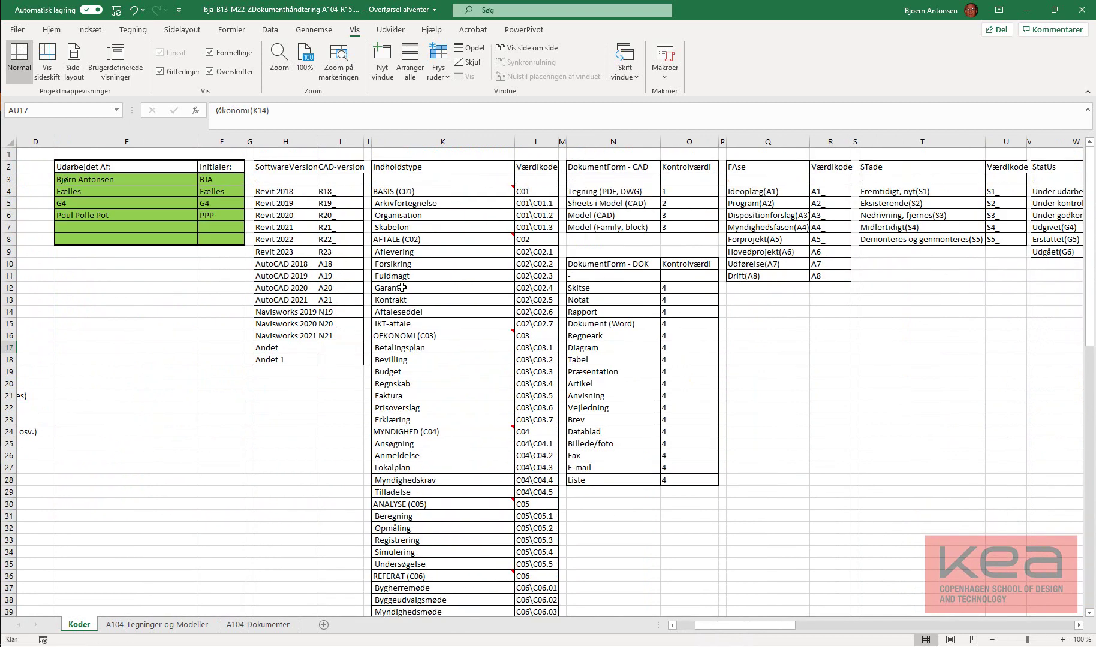
Read the notes on the OEKONOMI (C03) and MYNDIGHED (C04) codes and the Lokalplan entry
{"action": "left_click", "coordinate": [422, 334]}
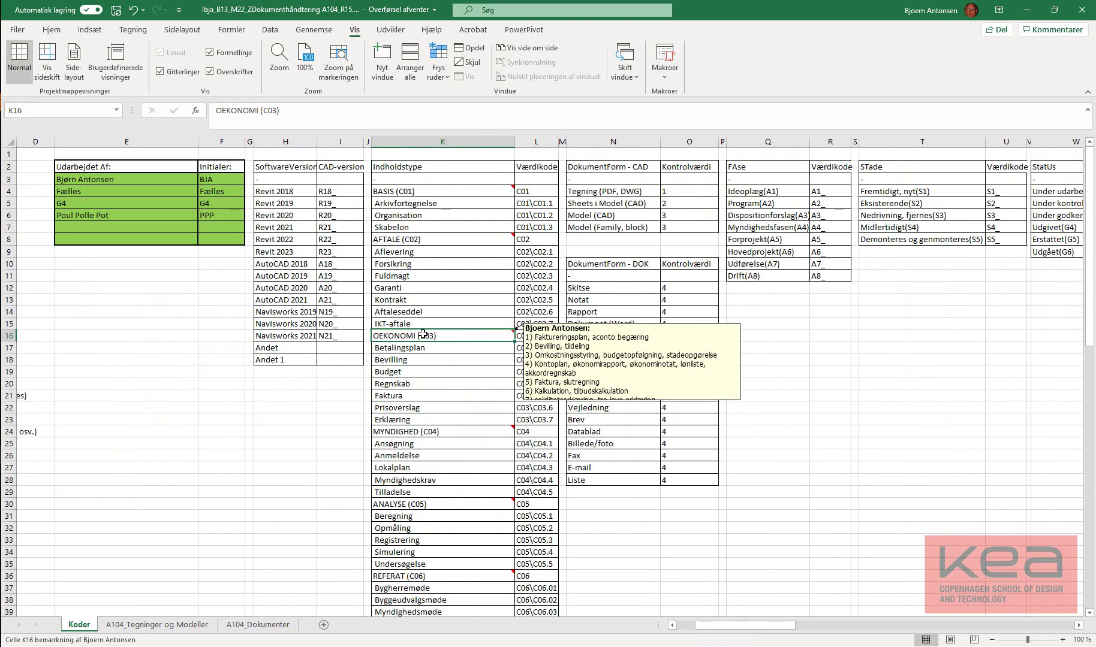
{"action": "left_click", "coordinate": [452, 430]}
{"action": "scroll", "coordinate": [452, 430], "scroll_direction": "down", "scroll_amount": 1}
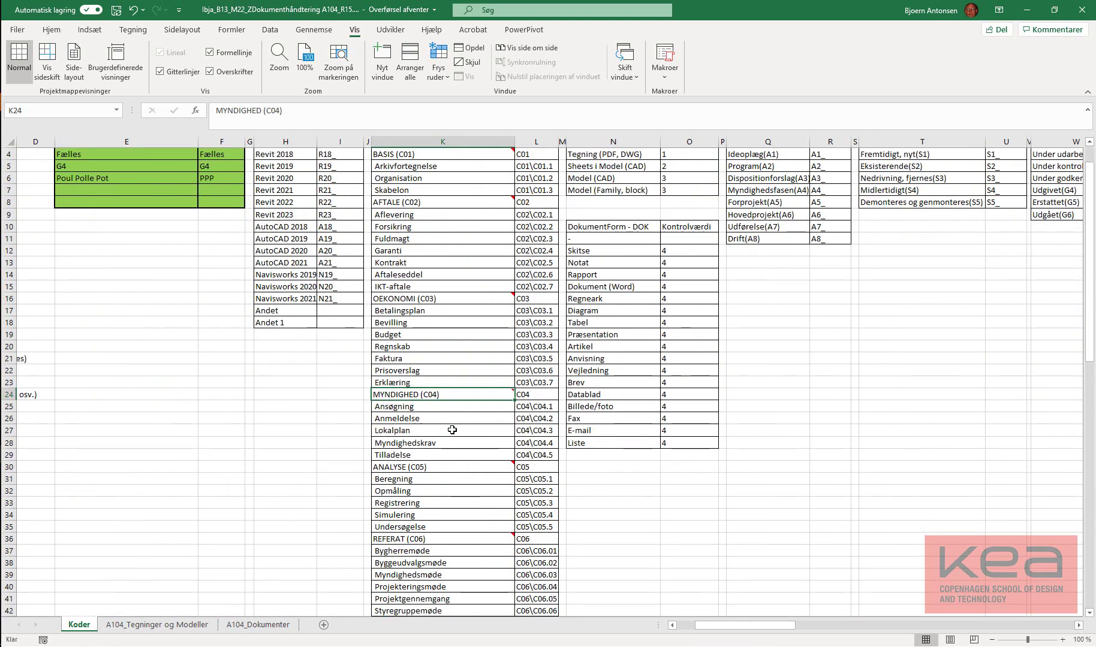
{"action": "scroll", "coordinate": [448, 435], "scroll_direction": "down", "scroll_amount": 1}
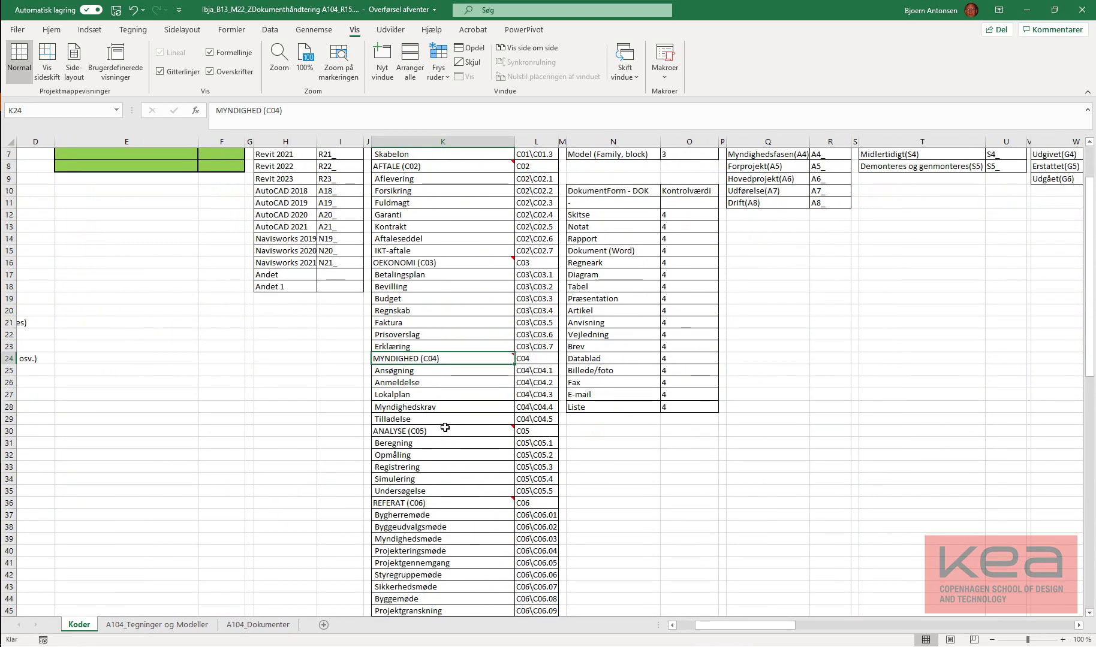
{"action": "left_click", "coordinate": [424, 393]}
{"action": "scroll", "coordinate": [426, 397], "scroll_direction": "down", "scroll_amount": 2}
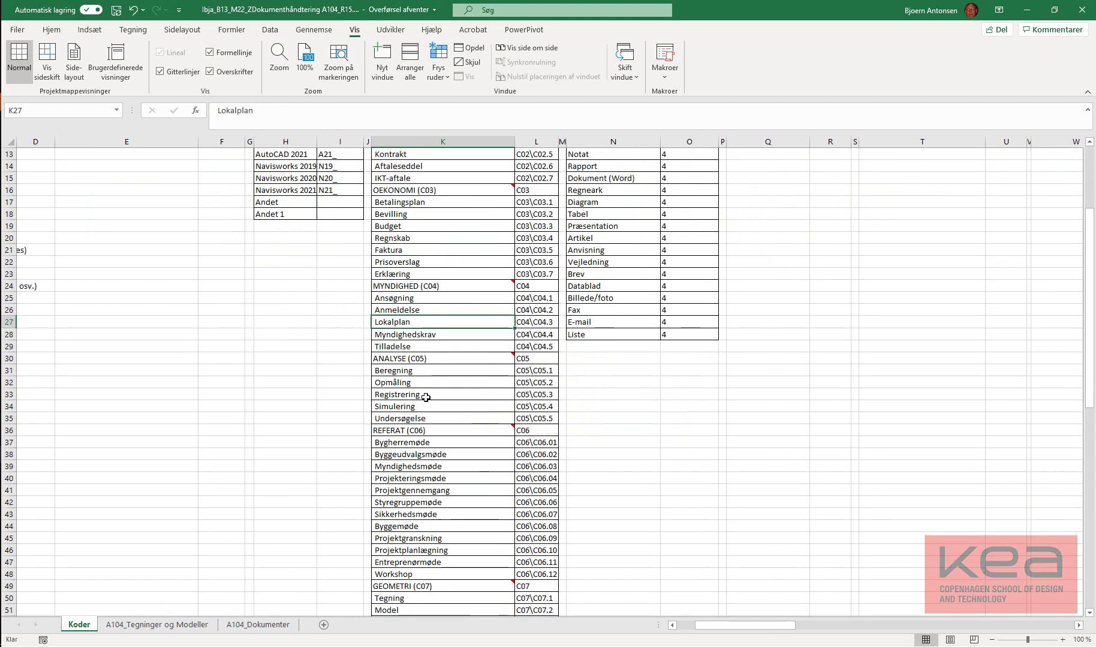
{"action": "scroll", "coordinate": [489, 403], "scroll_direction": "down", "scroll_amount": 3}
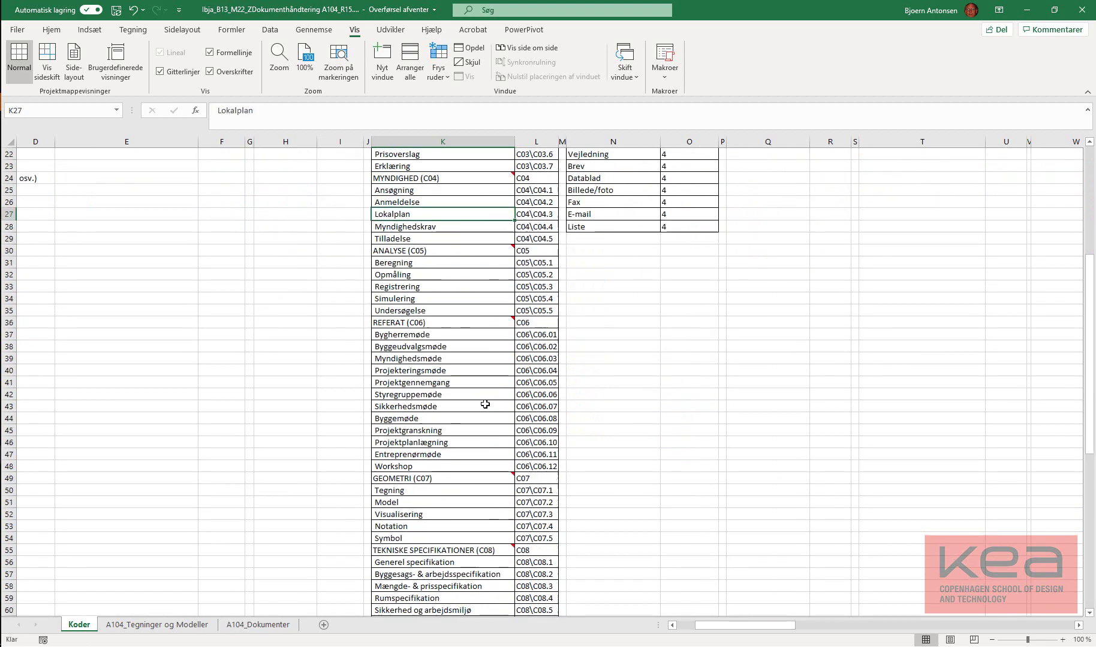
{"action": "scroll", "coordinate": [485, 405], "scroll_direction": "down", "scroll_amount": 1}
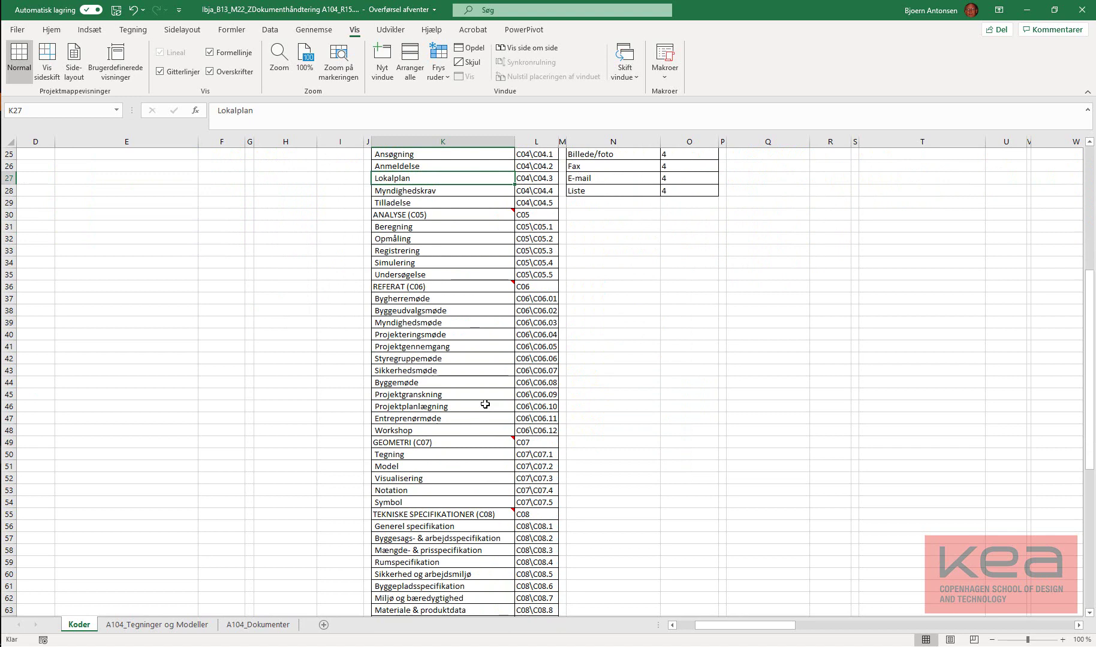
{"action": "left_click", "coordinate": [157, 626]}
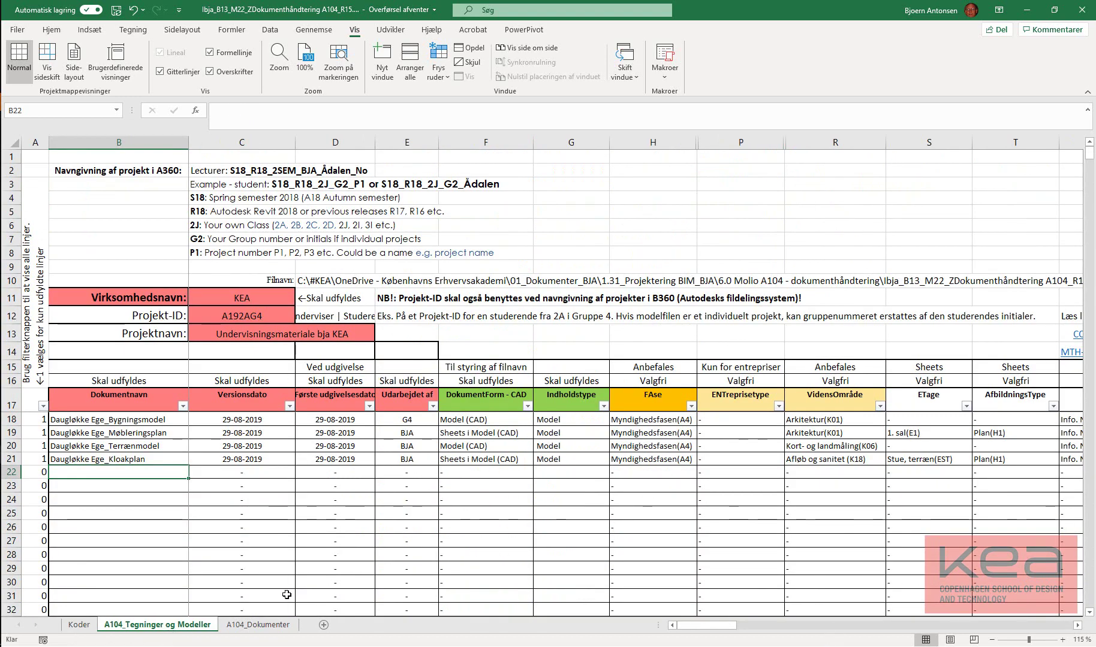
{"action": "left_click", "coordinate": [258, 624]}
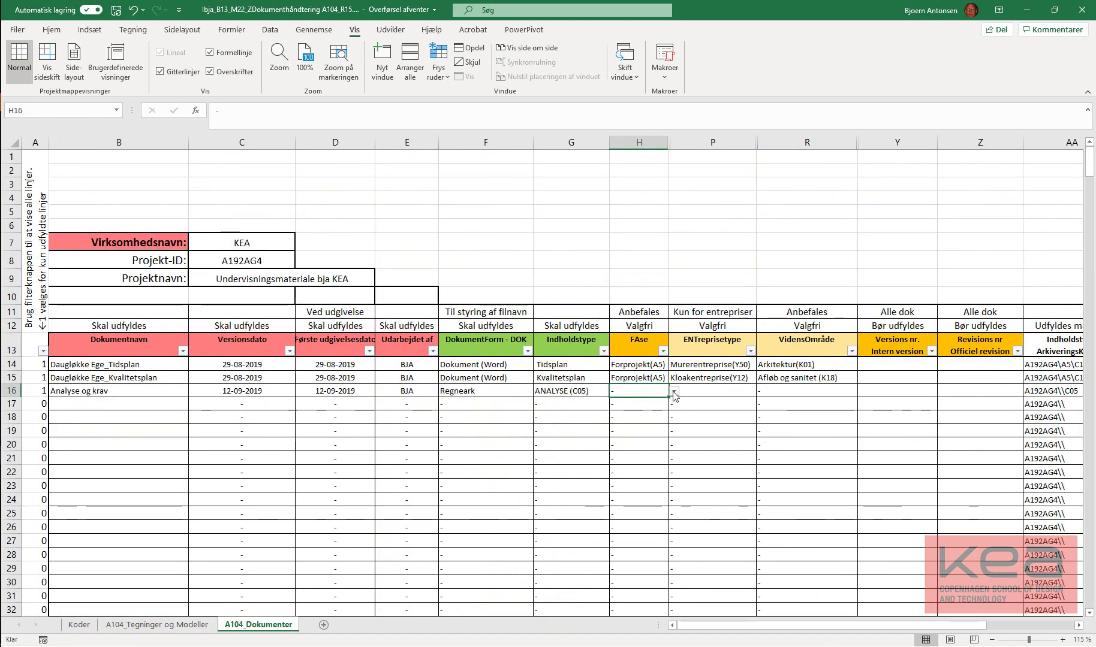
{"action": "left_click", "coordinate": [674, 393]}
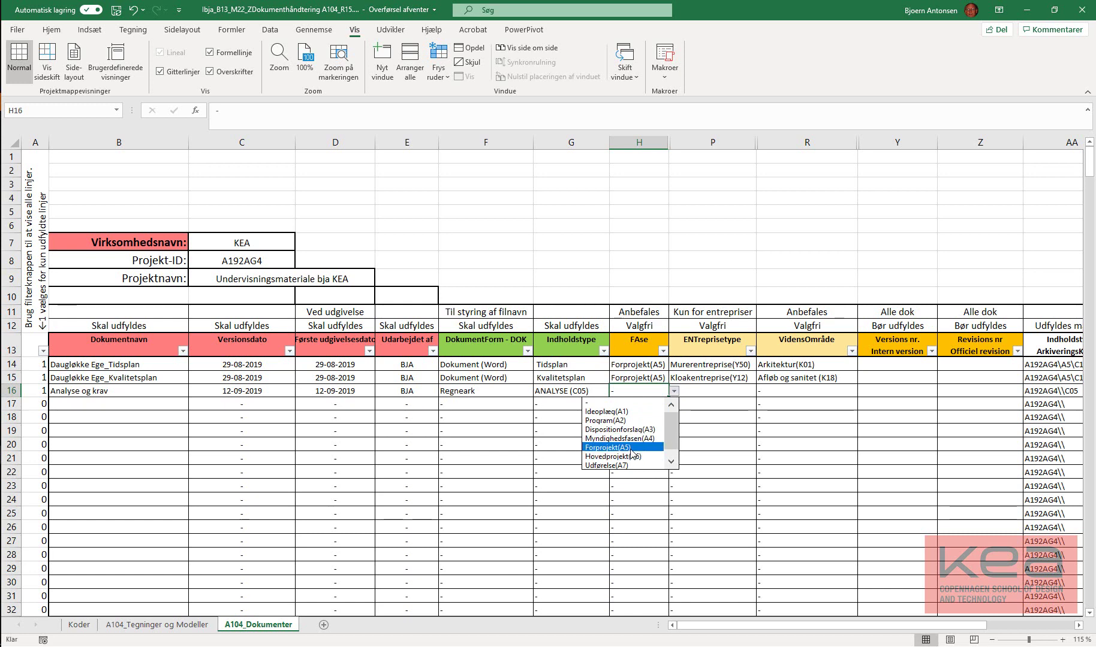
{"action": "key", "text": "Escape"}
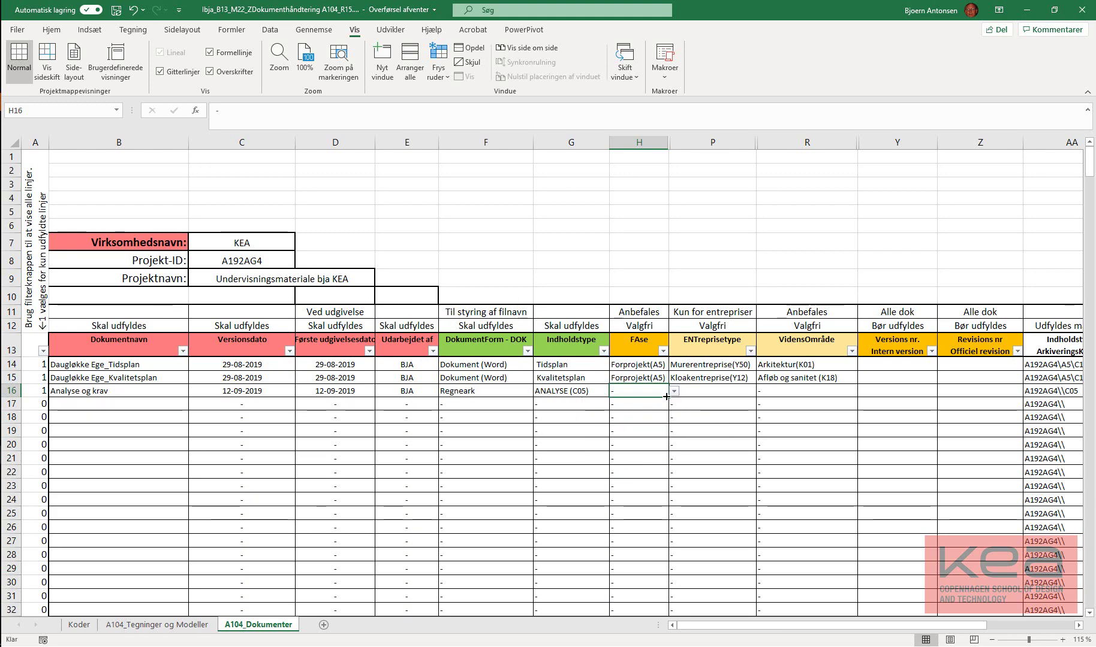
{"action": "left_click", "coordinate": [79, 624]}
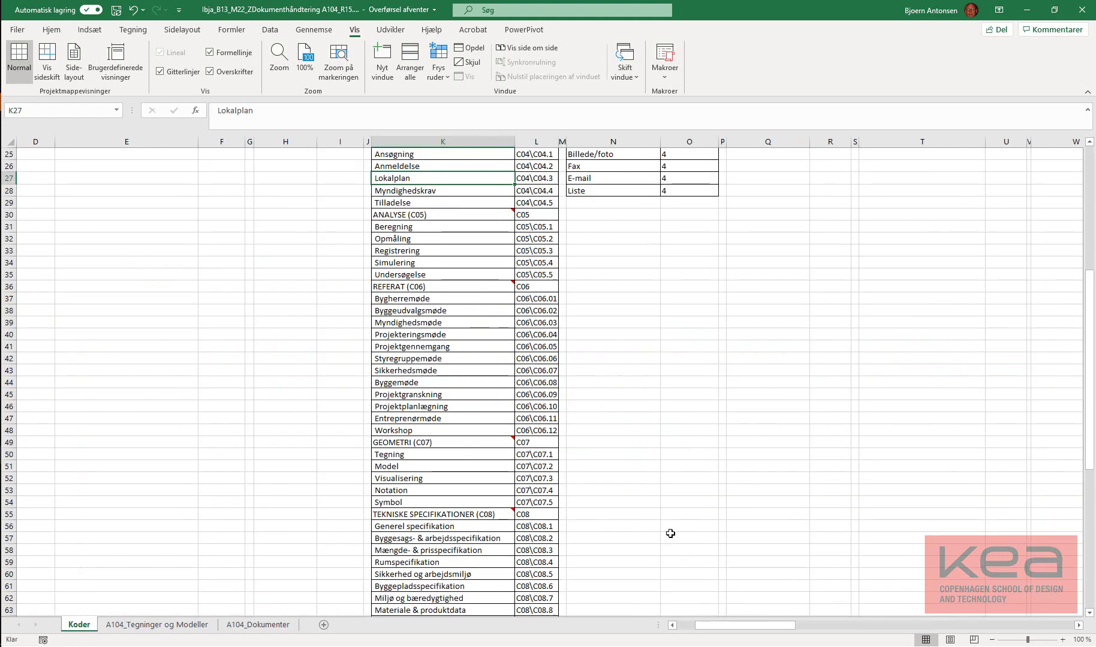
{"action": "scroll", "coordinate": [671, 533], "scroll_direction": "up", "scroll_amount": 8}
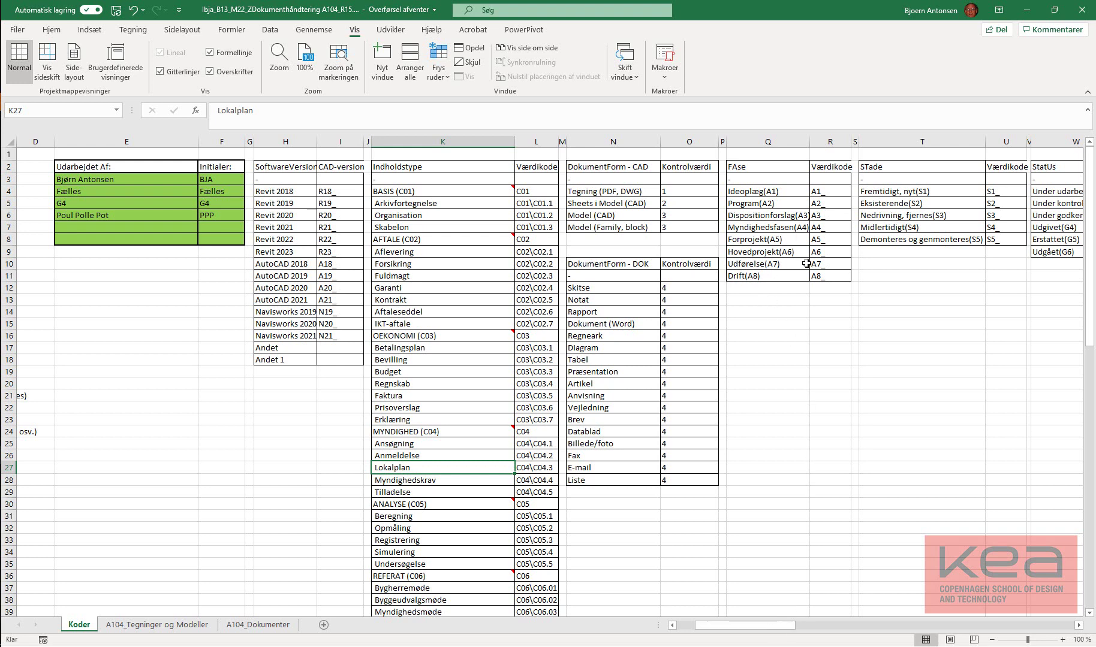
{"action": "left_click", "coordinate": [763, 239]}
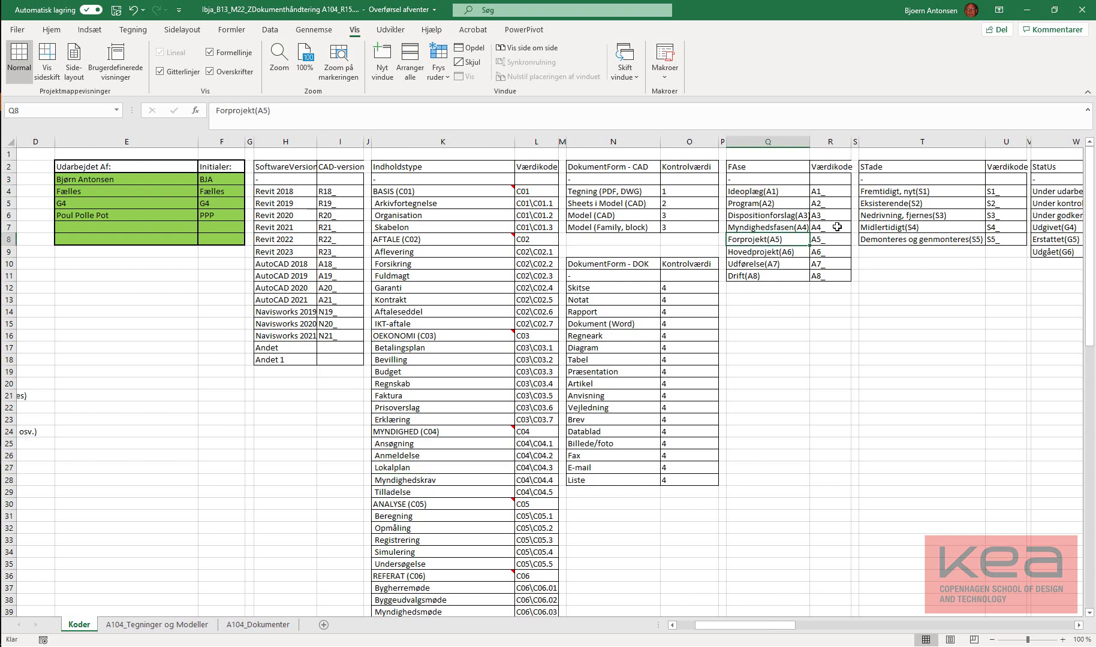
{"action": "left_click_drag", "start_coordinate": [783, 240], "coordinate": [830, 241]}
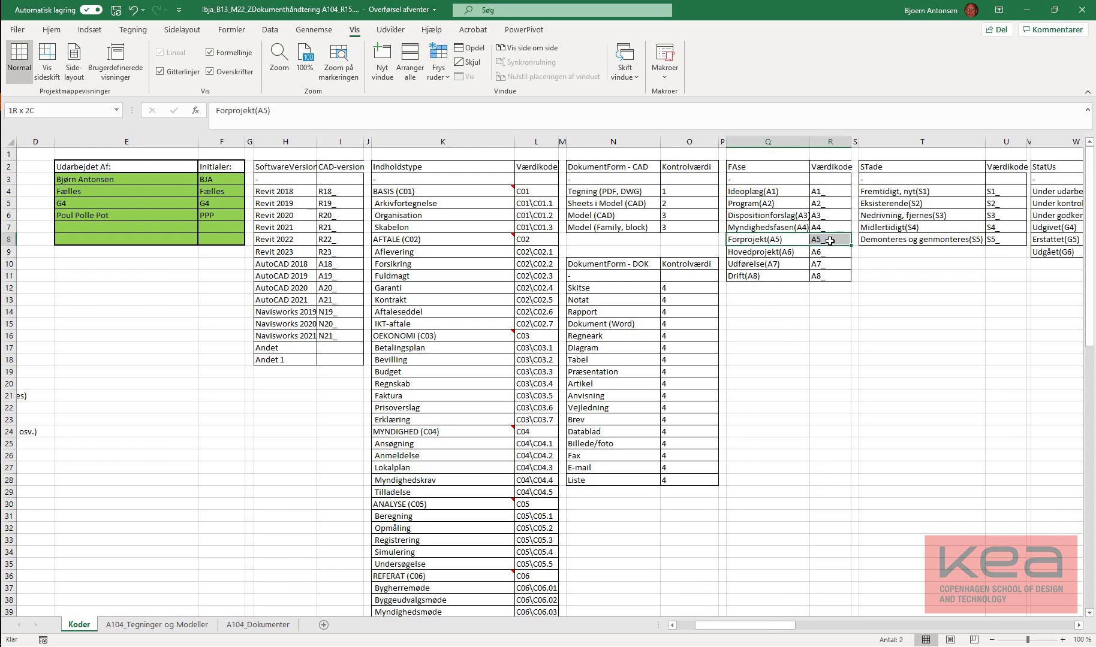
{"action": "right_click", "coordinate": [830, 240]}
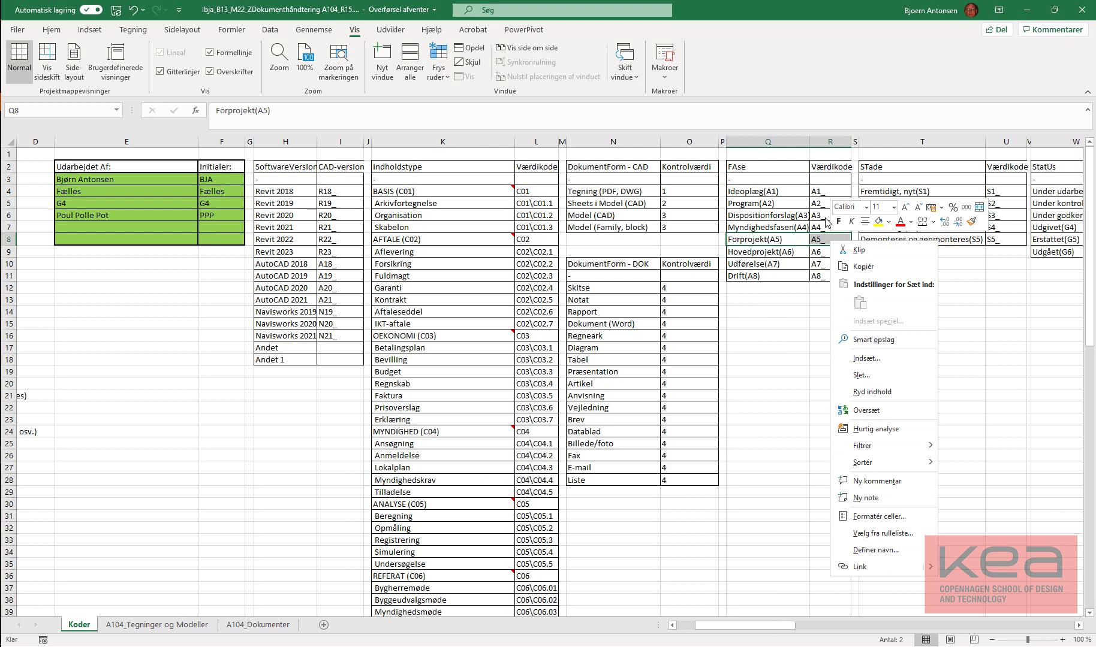
{"action": "key", "text": "Escape"}
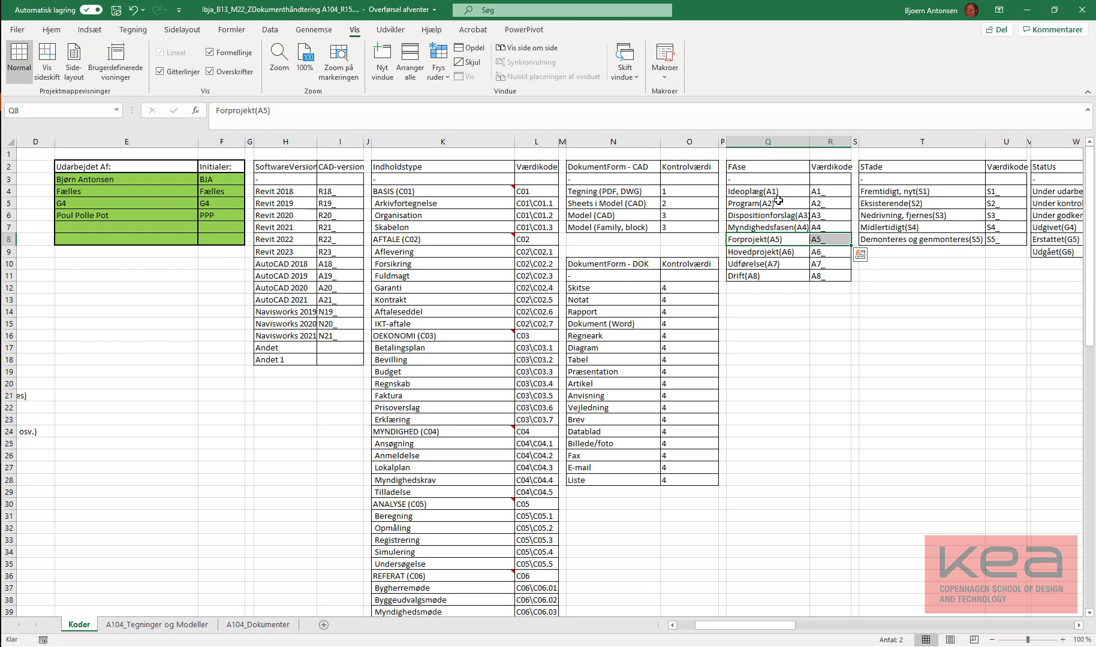
Rename the first two FAse phases to Projektforslag(A4) and Myndighedsfasen(A5)
{"action": "left_click", "coordinate": [787, 227]}
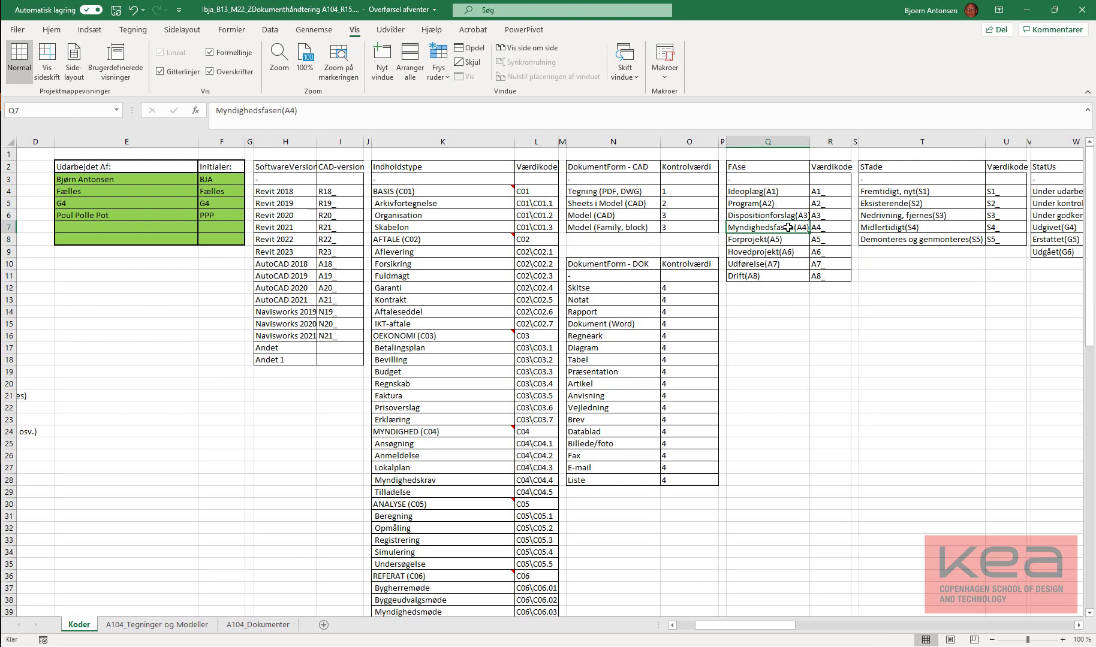
{"action": "type", "text": "Projek"}
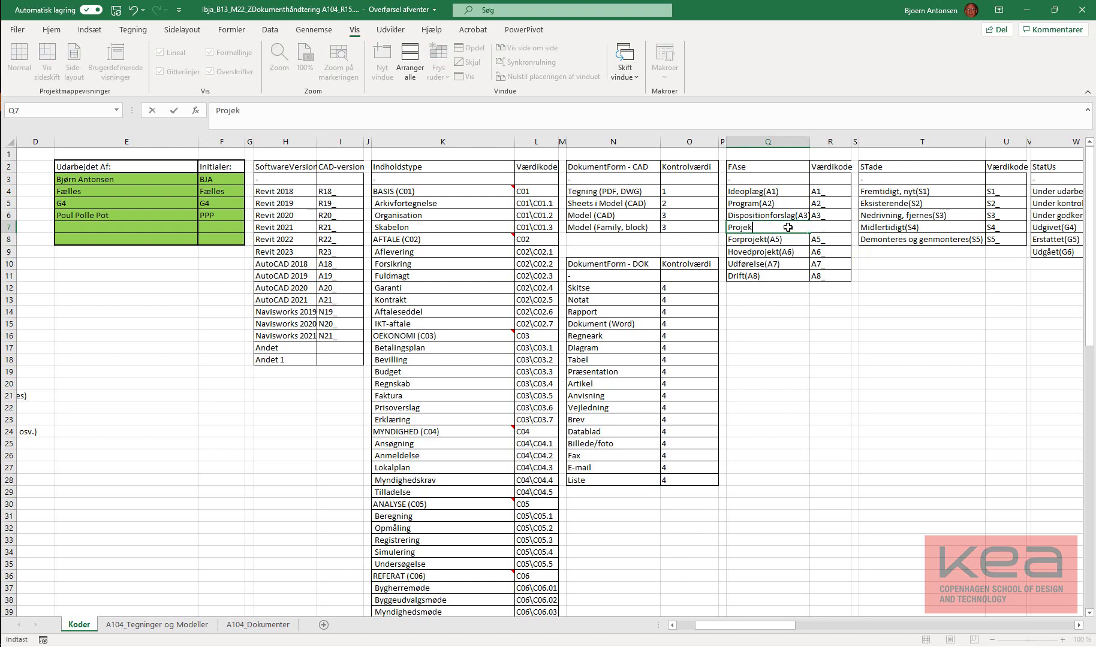
{"action": "type", "text": "tforslag(A4"}
{"action": "left_click", "coordinate": [921, 371]}
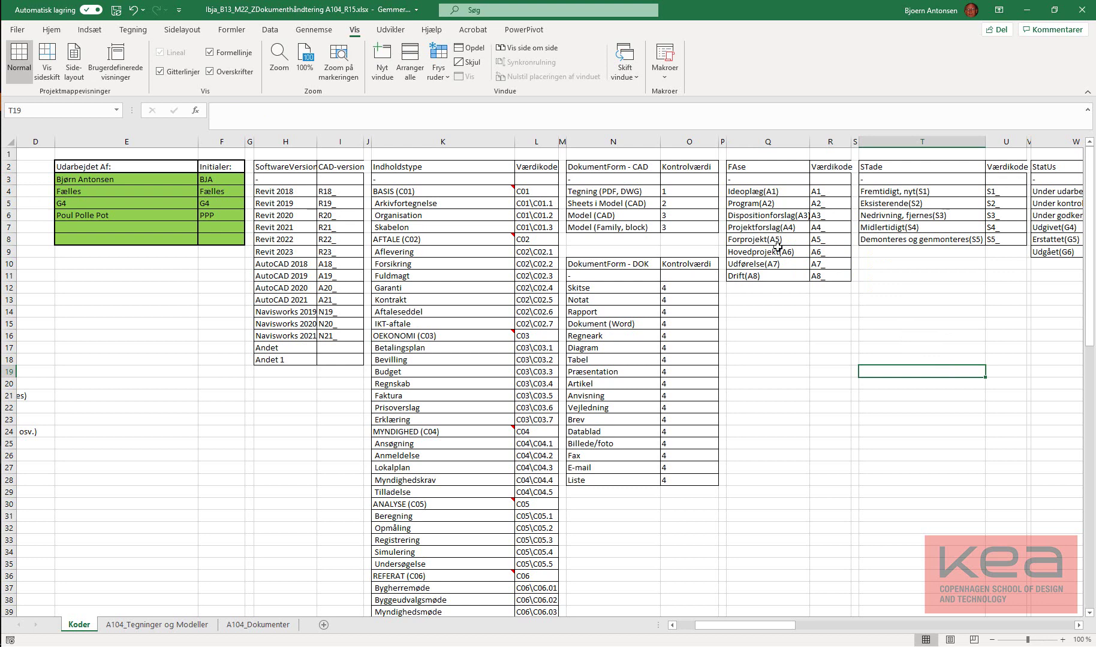
{"action": "left_click", "coordinate": [785, 238]}
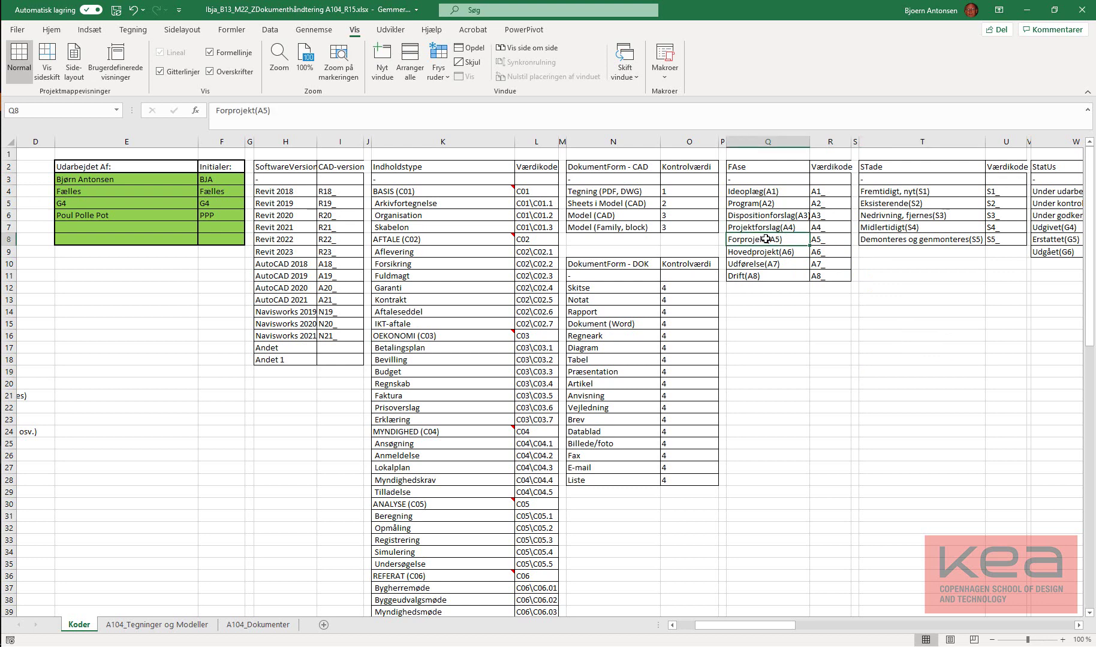
{"action": "double_click", "coordinate": [767, 240]}
{"action": "key", "text": "BackSpace"}
{"action": "key", "text": "BackSpace"}
{"action": "key", "text": "BackSpace"}
{"action": "key", "text": "BackSpace"}
{"action": "key", "text": "BackSpace"}
{"action": "key", "text": "BackSpace"}
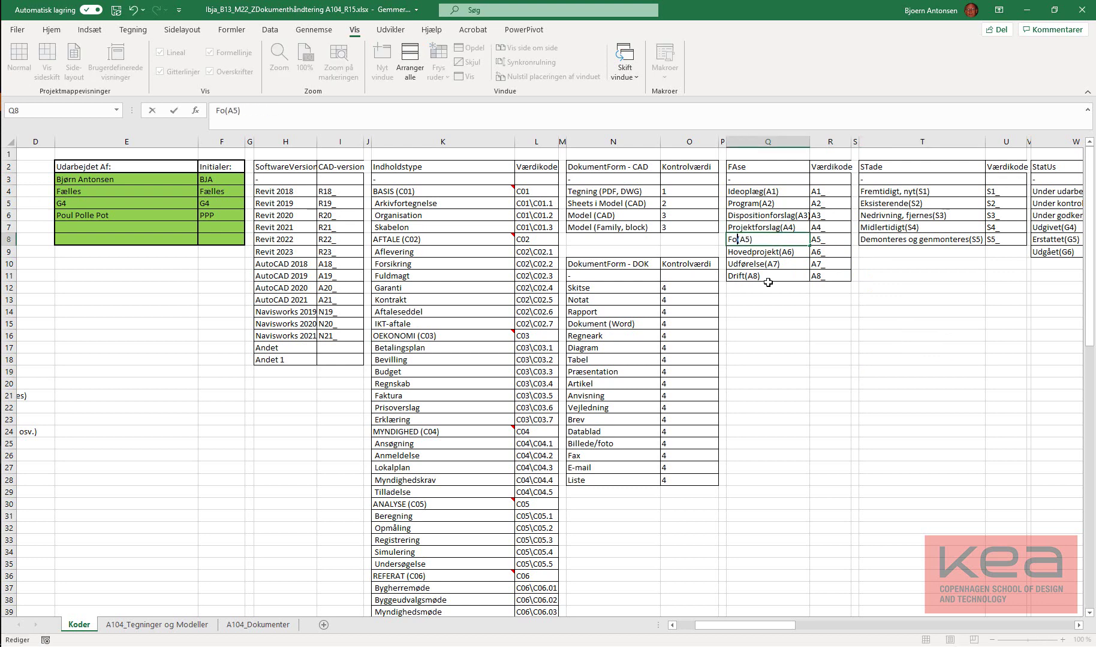
{"action": "key", "text": "BackSpace"}
{"action": "key", "text": "BackSpace"}
{"action": "type", "text": "M"}
{"action": "type", "text": "yndighe"}
{"action": "type", "text": "ds"}
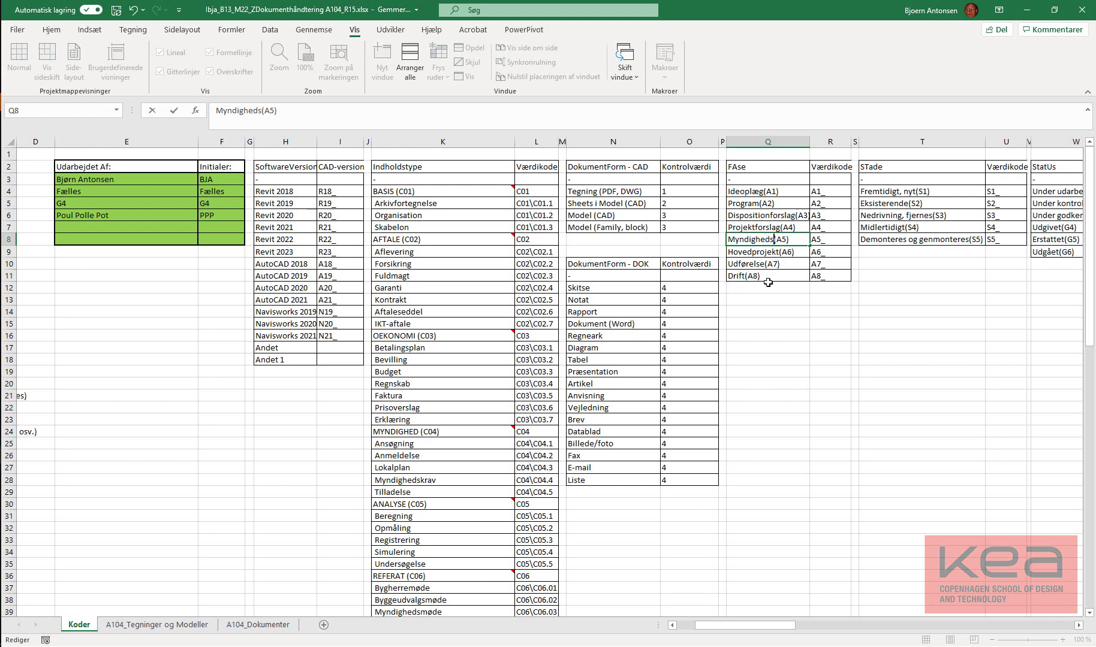
{"action": "type", "text": "fasen"}
{"action": "key", "text": "Return"}
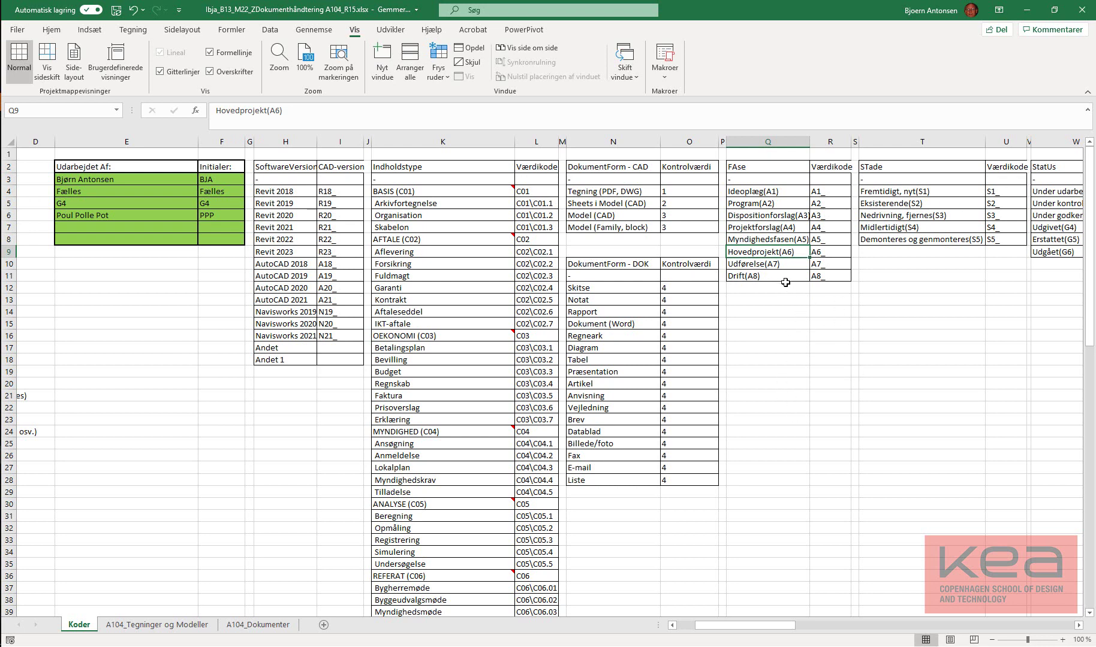
Replace Hovedprojekt(A6) with Udbudsprojekt(A6) in the phase list
{"action": "double_click", "coordinate": [780, 252]}
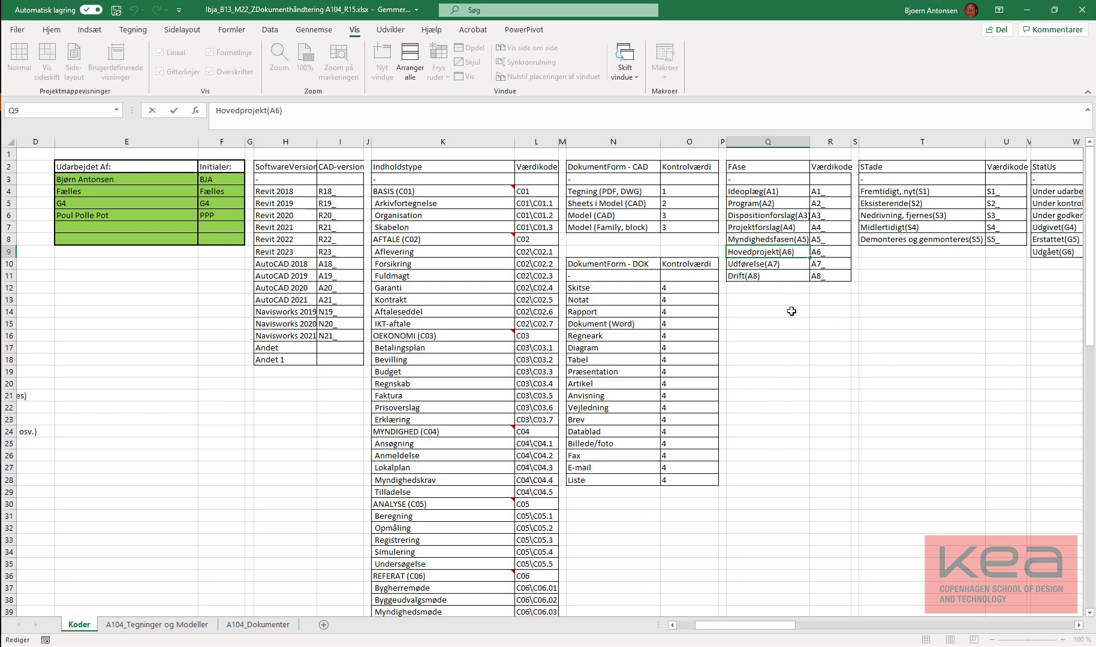
{"action": "key", "text": "BackSpace"}
{"action": "key", "text": "BackSpace"}
{"action": "key", "text": "BackSpace"}
{"action": "key", "text": "BackSpace"}
{"action": "key", "text": "BackSpace"}
{"action": "key", "text": "BackSpace"}
{"action": "key", "text": "BackSpace"}
{"action": "key", "text": "BackSpace"}
{"action": "key", "text": "BackSpace"}
{"action": "key", "text": "BackSpace"}
{"action": "key", "text": "BackSpace"}
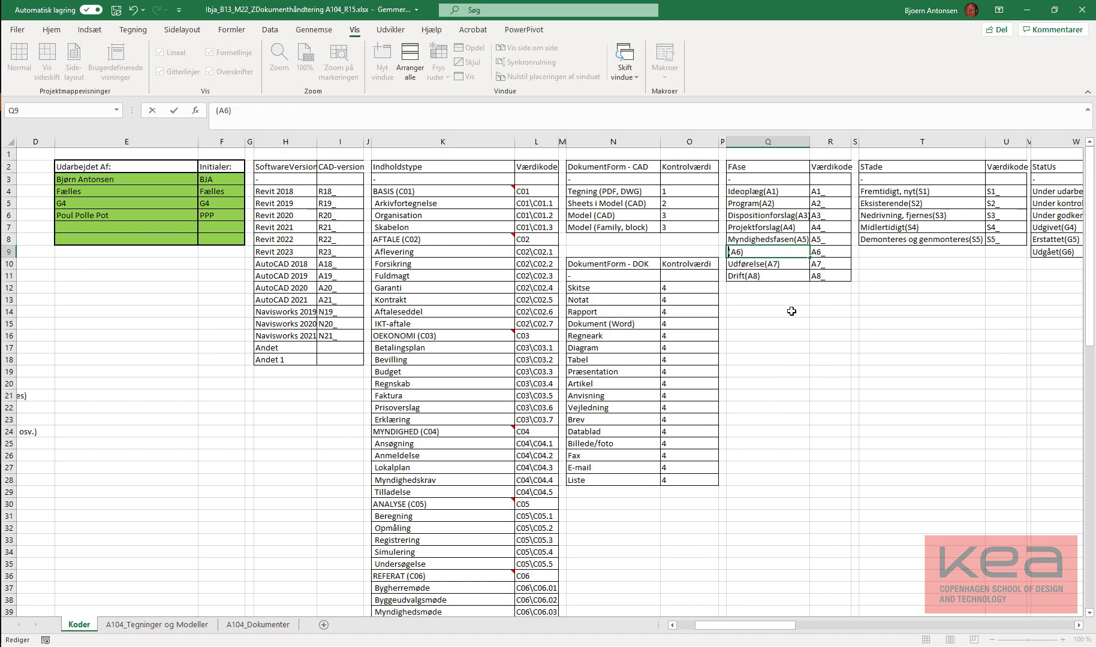
{"action": "type", "text": "Udbudspr"}
{"action": "type", "text": "ojekt"}
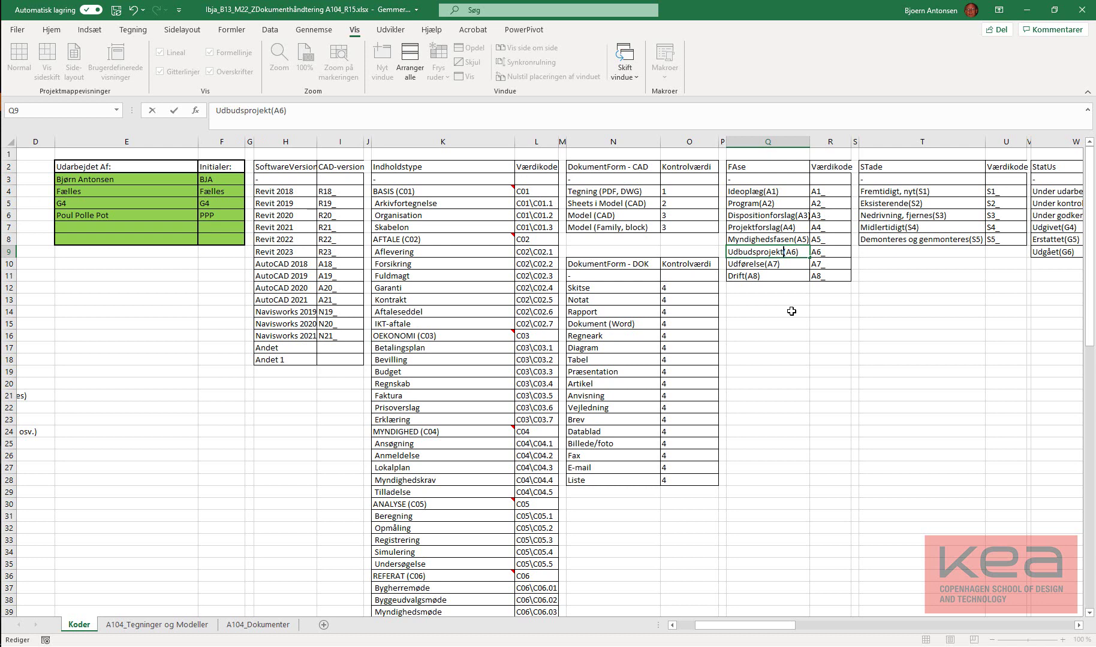
{"action": "key", "text": "BackSpace"}
{"action": "key", "text": "BackSpace"}
{"action": "key", "text": "BackSpace"}
{"action": "key", "text": "BackSpace"}
{"action": "type", "text": "jekt"}
{"action": "key", "text": "Return"}
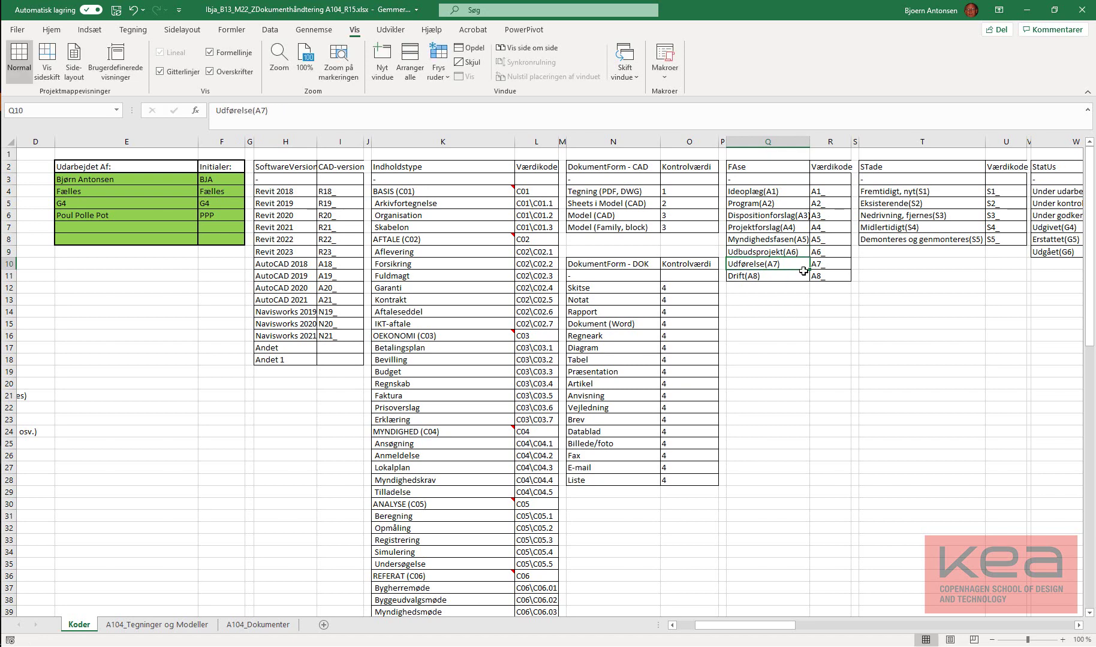
On A104_Dokumenter, set row 16's phase to Myndighedsfasen(A5) and autofit column H
{"action": "left_click", "coordinate": [260, 626]}
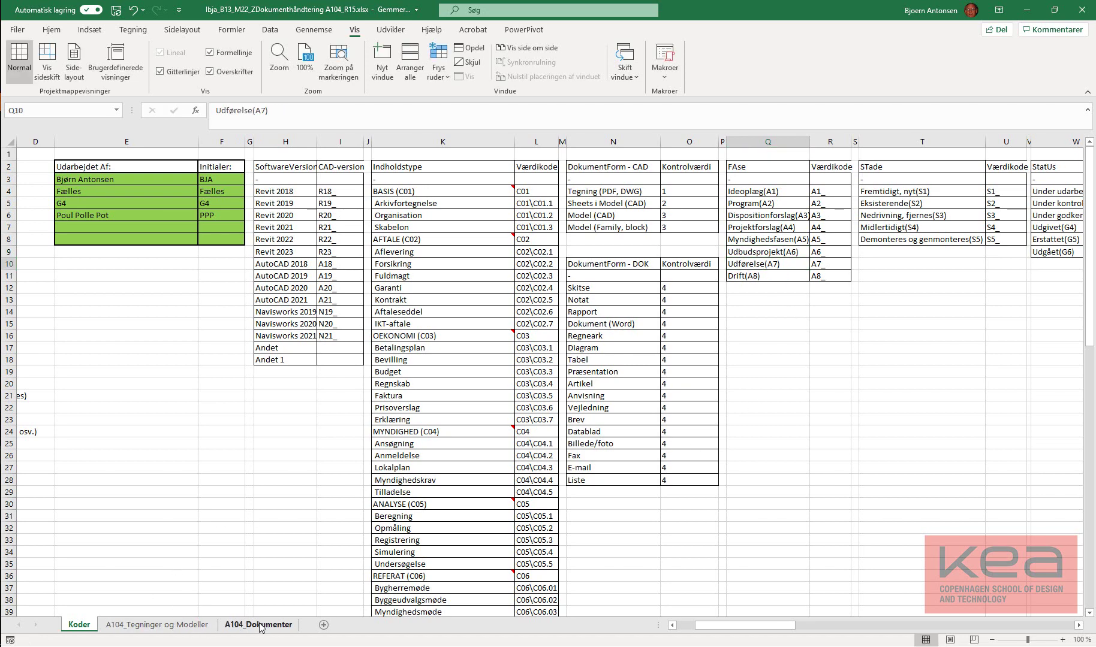
{"action": "left_click", "coordinate": [653, 395]}
{"action": "left_click", "coordinate": [674, 391]}
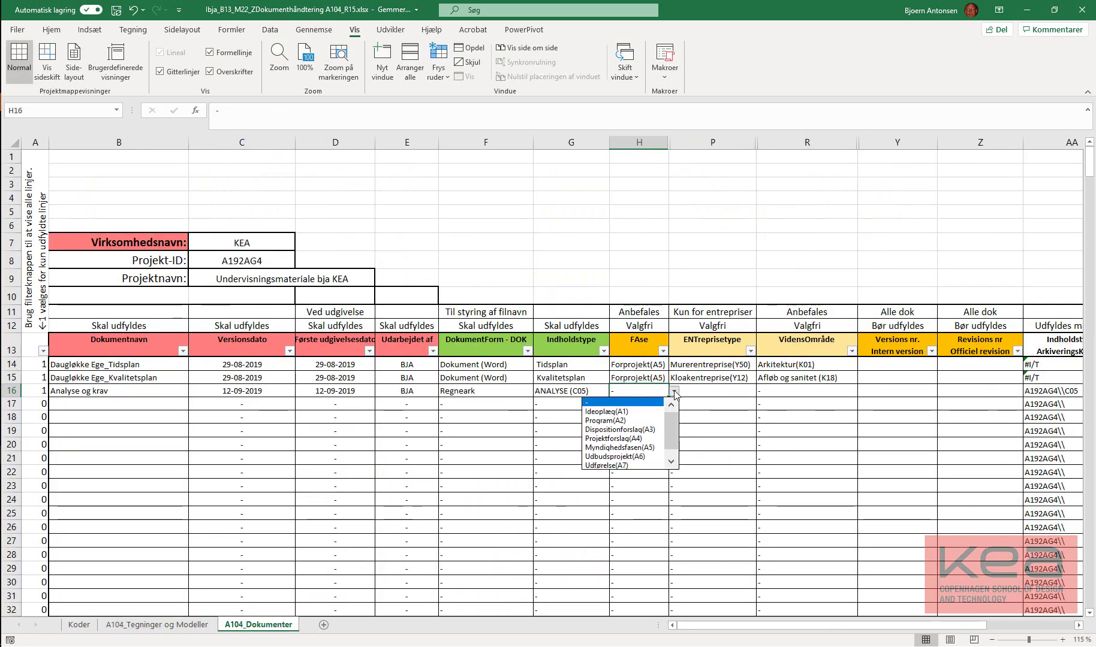
{"action": "left_click", "coordinate": [637, 447]}
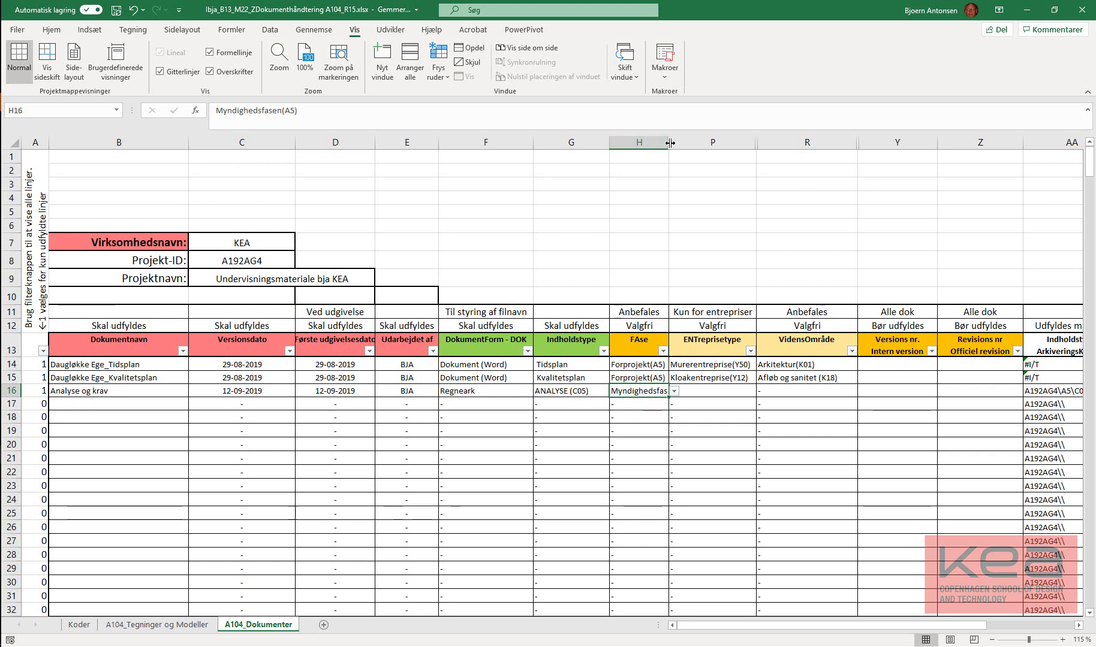
{"action": "double_click", "coordinate": [668, 144]}
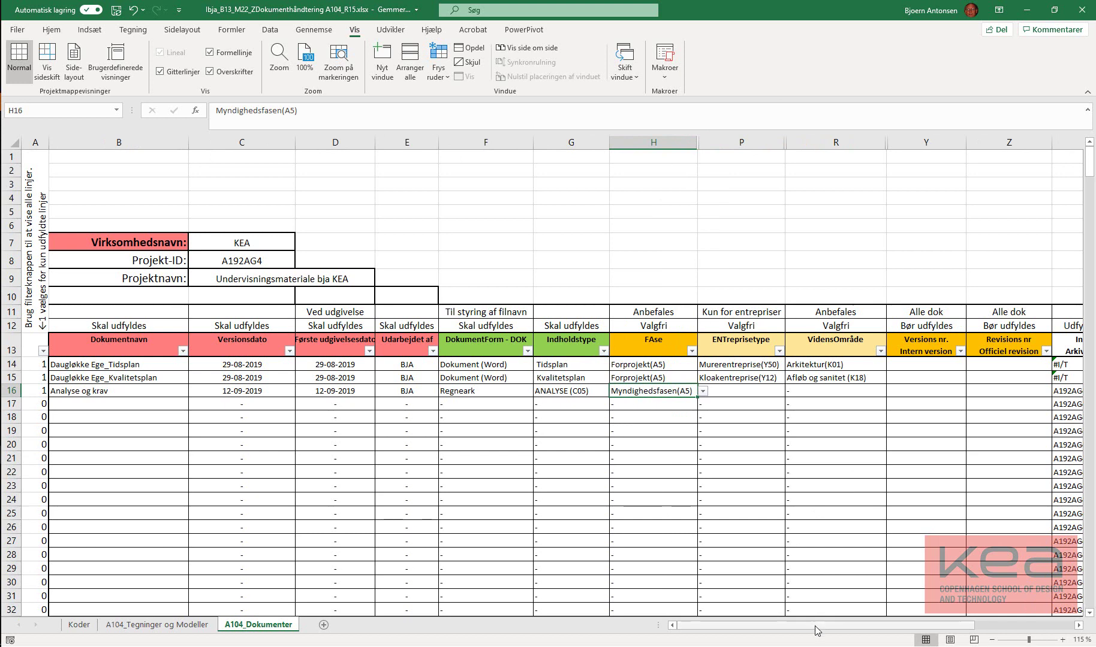
Set row 16's knowledge area to Arkitektur(K01)
{"action": "left_click", "coordinate": [763, 391]}
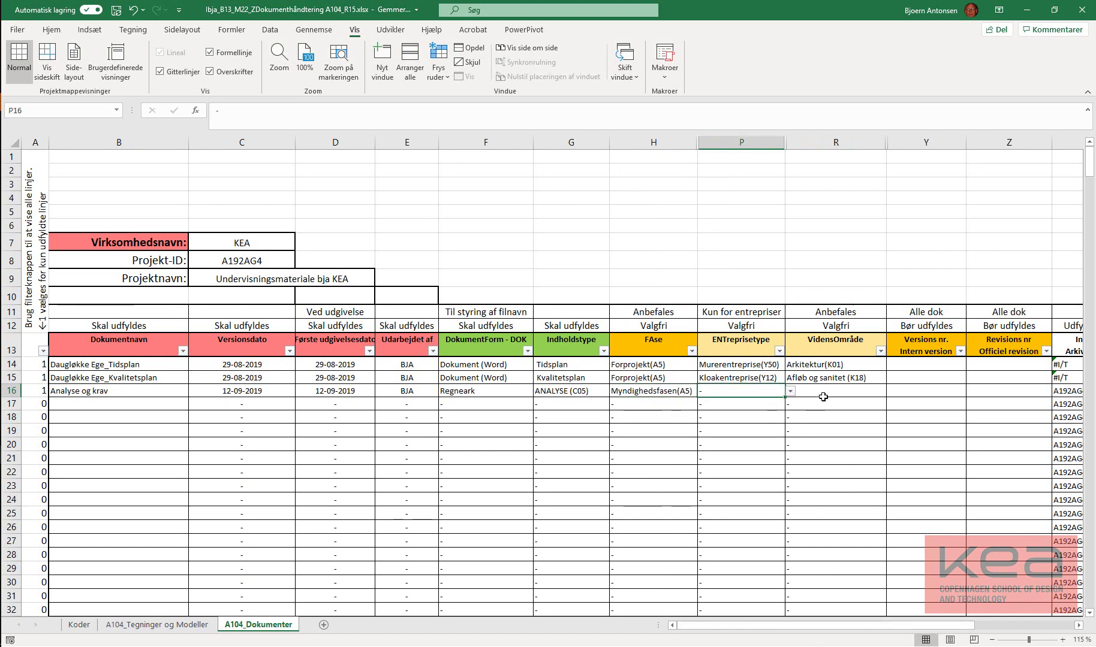
{"action": "left_click", "coordinate": [836, 390]}
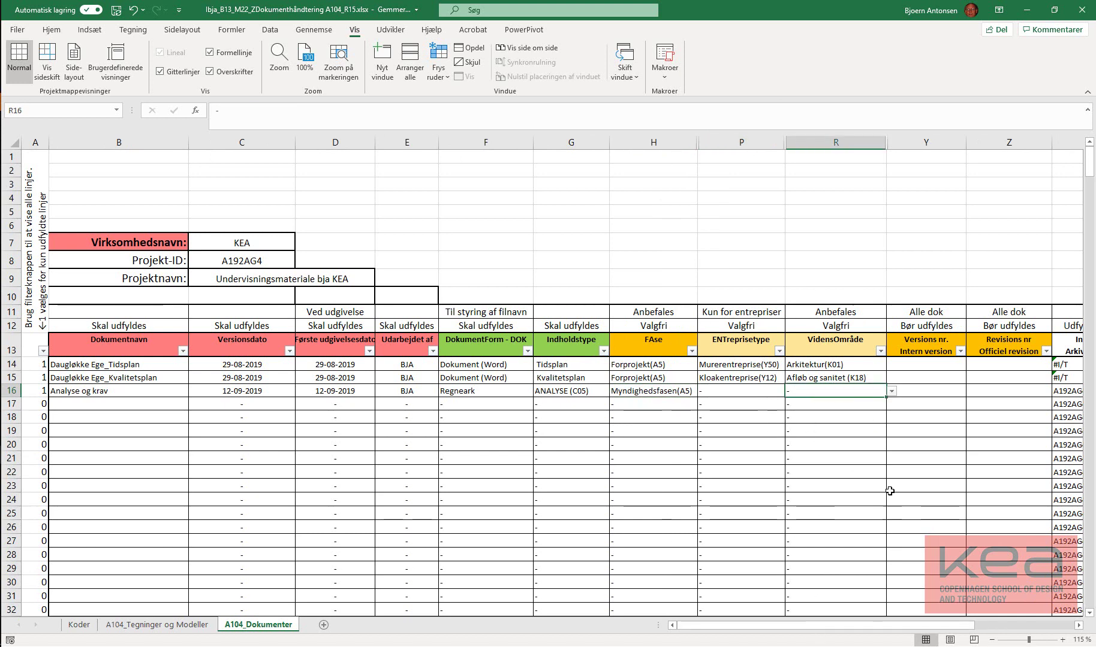
{"action": "left_click", "coordinate": [892, 391]}
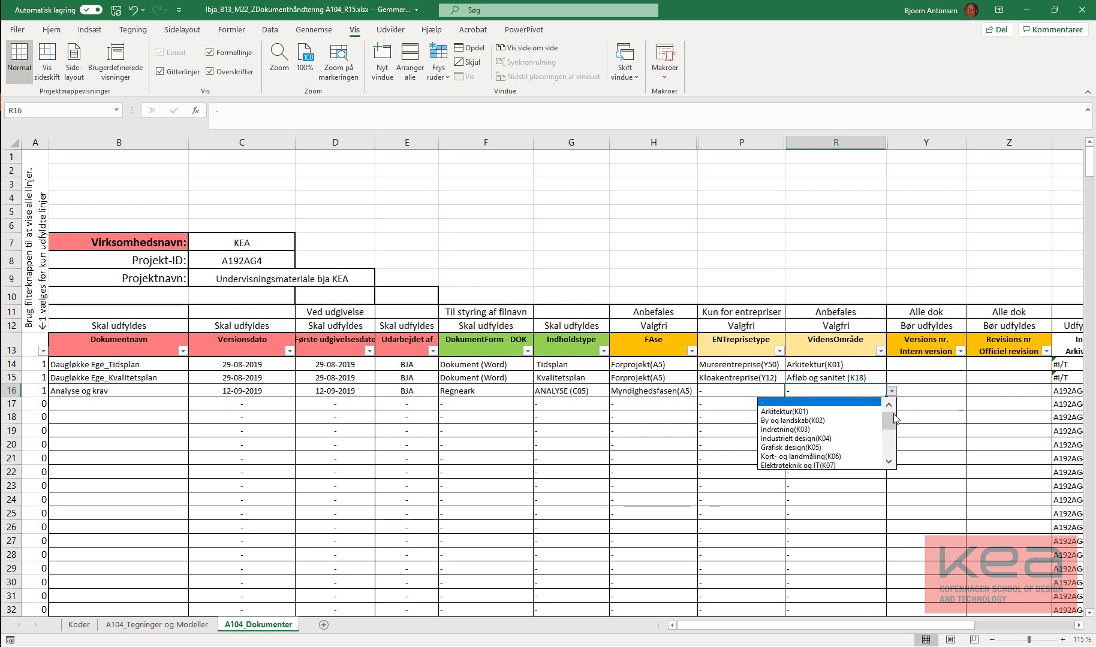
{"action": "left_click", "coordinate": [804, 413]}
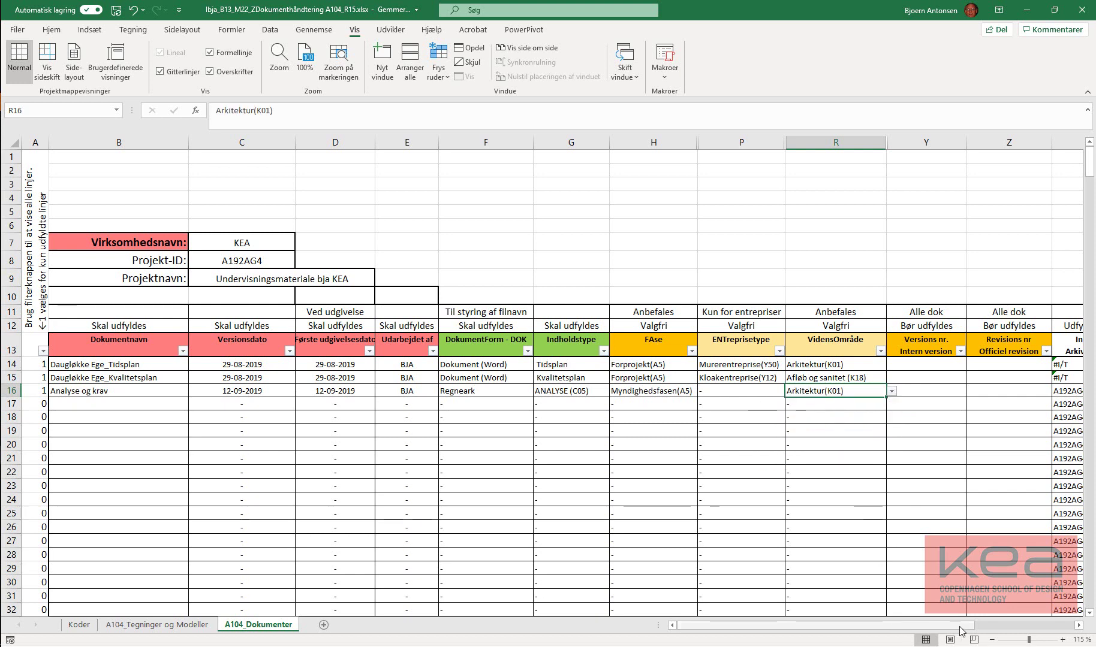
{"action": "left_click_drag", "start_coordinate": [960, 627], "coordinate": [1023, 626]}
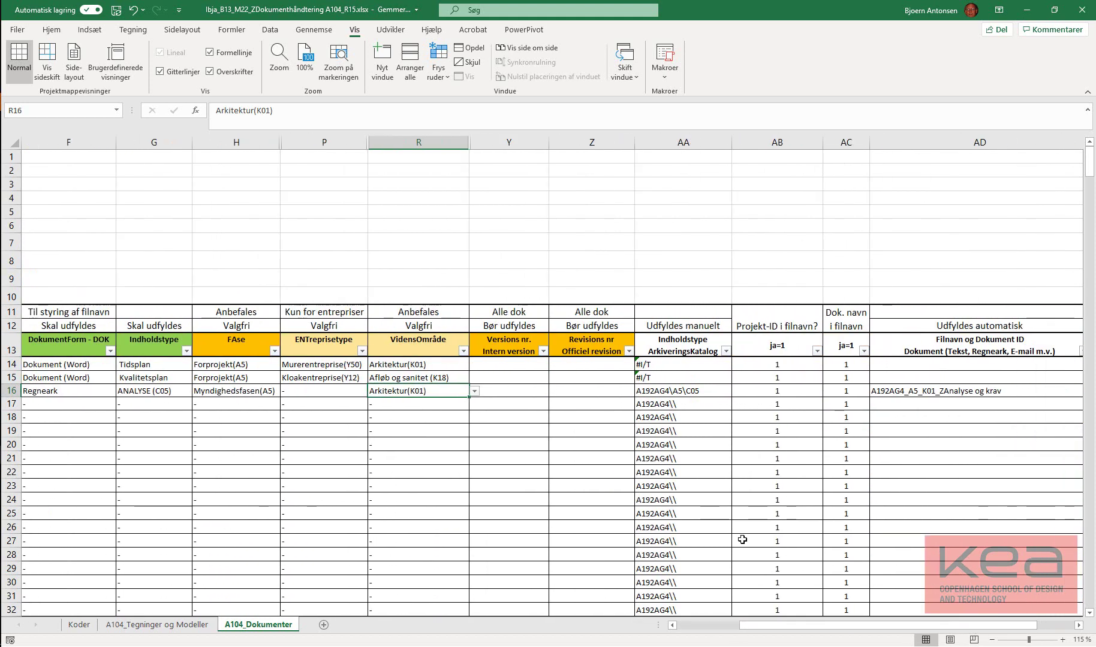
Scroll right to column AD, select row 16's Projekt-ID flag in AB16, then switch to Total Commander
{"action": "left_click_drag", "start_coordinate": [952, 627], "coordinate": [1004, 628]}
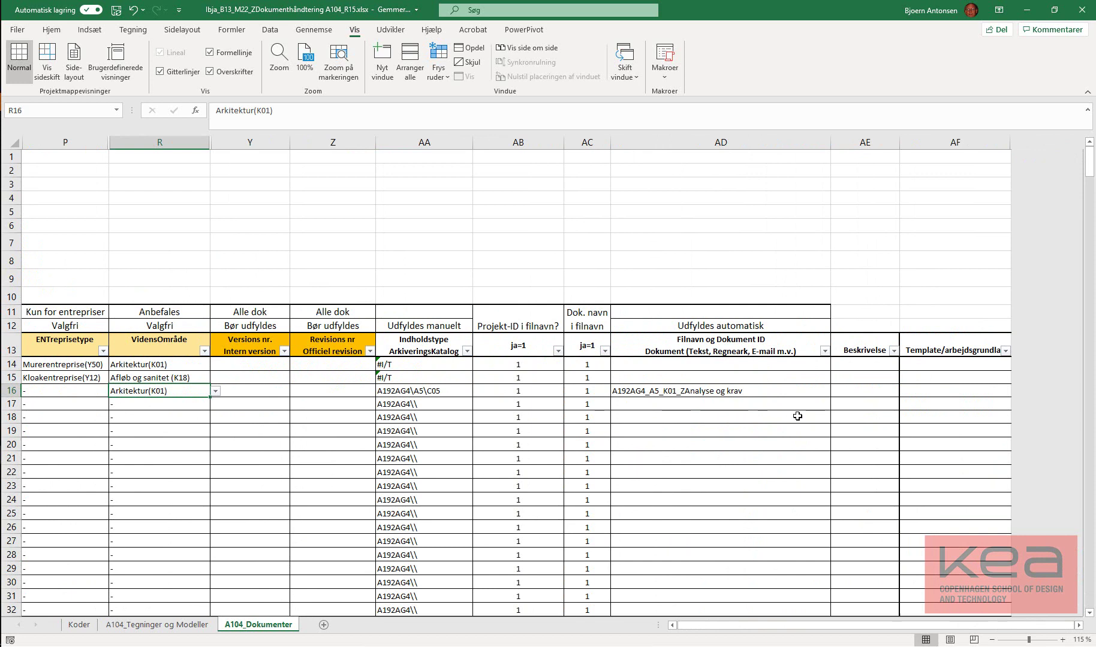
{"action": "left_click", "coordinate": [538, 392]}
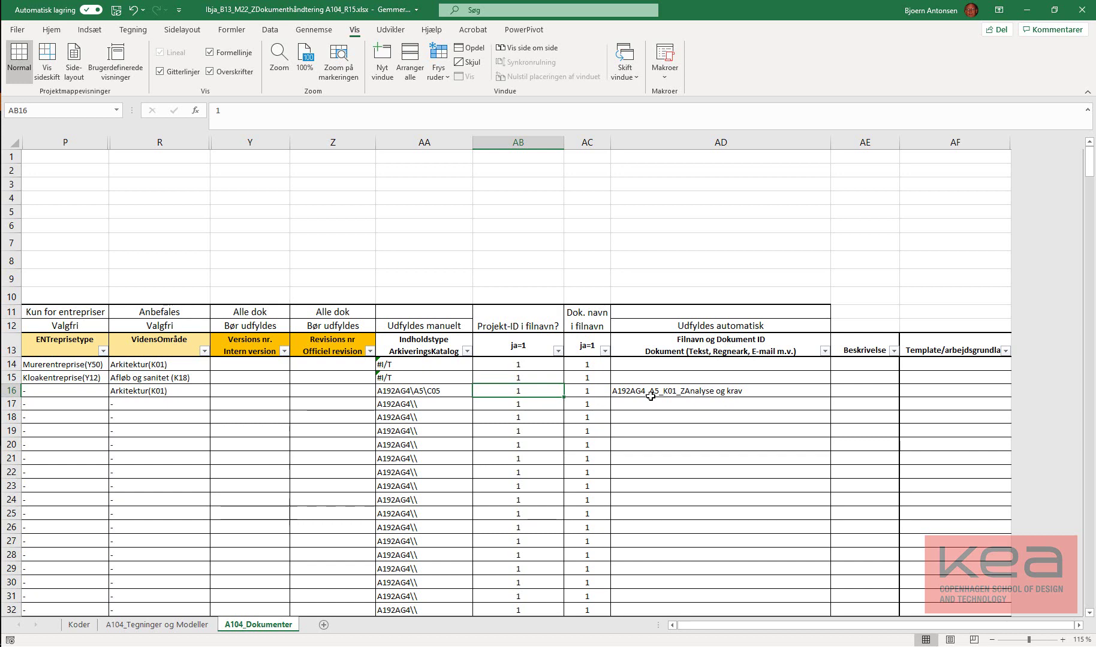
{"action": "key", "text": "alt+Tab"}
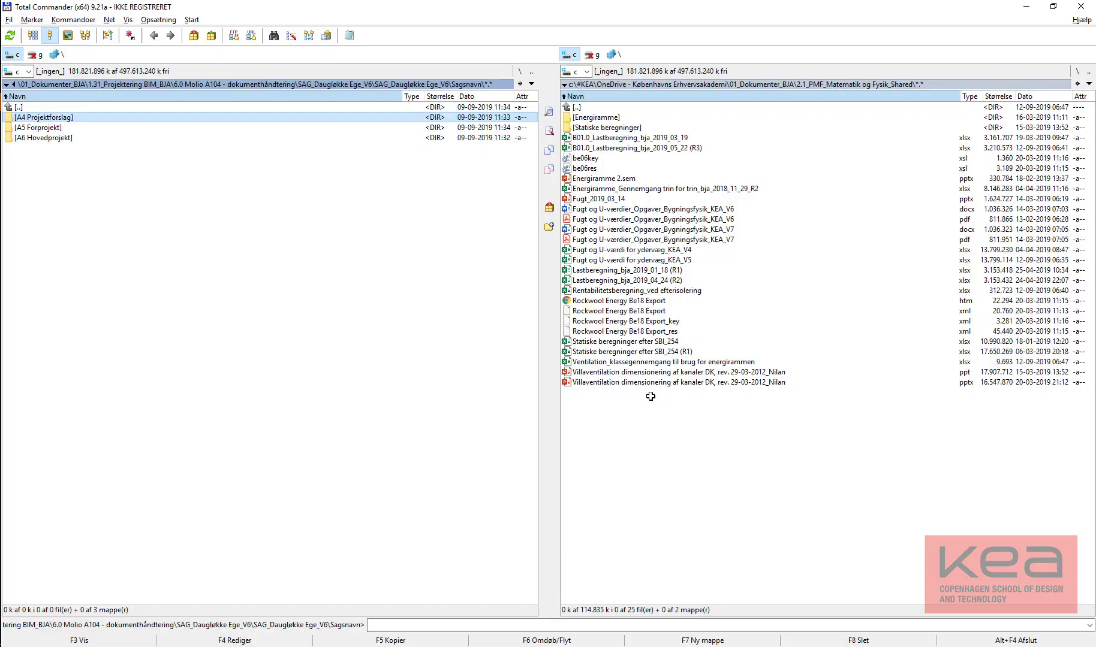
Move Total Commander's left panel up one folder, then return to the Excel workbook
{"action": "double_click", "coordinate": [41, 109]}
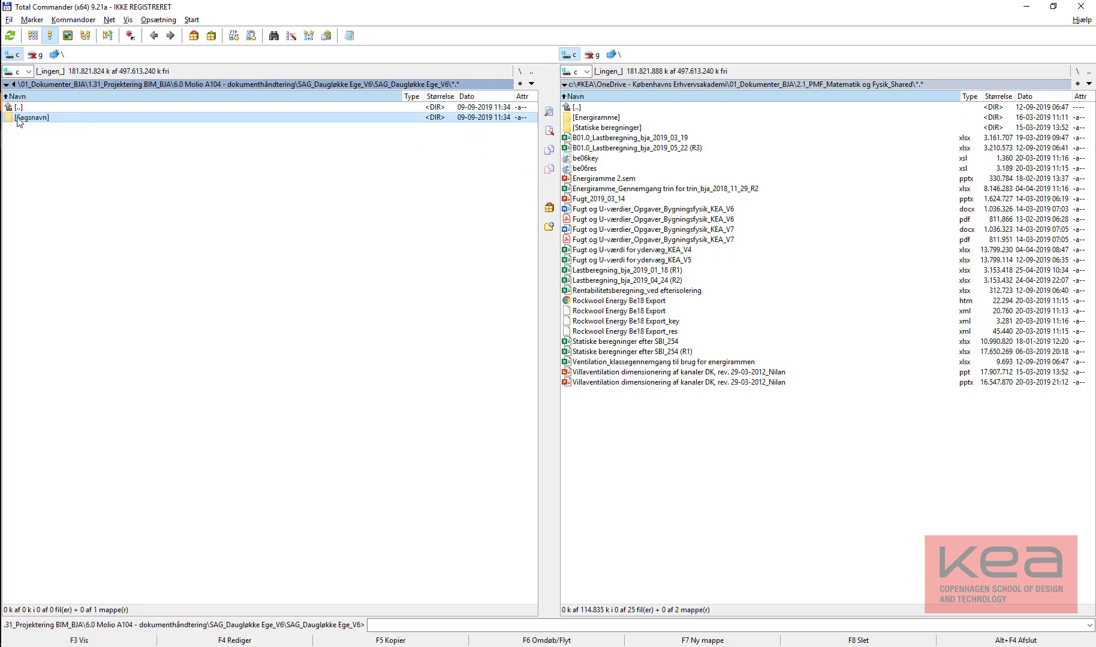
{"action": "key", "text": "alt+Tab"}
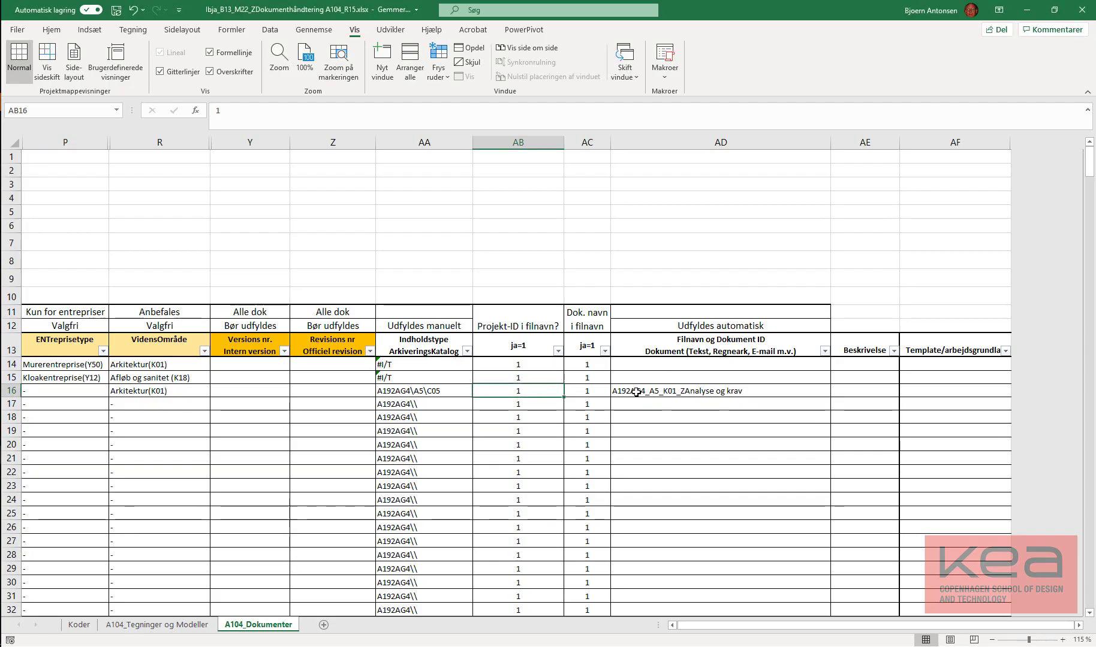
{"action": "key", "text": "alt+Tab"}
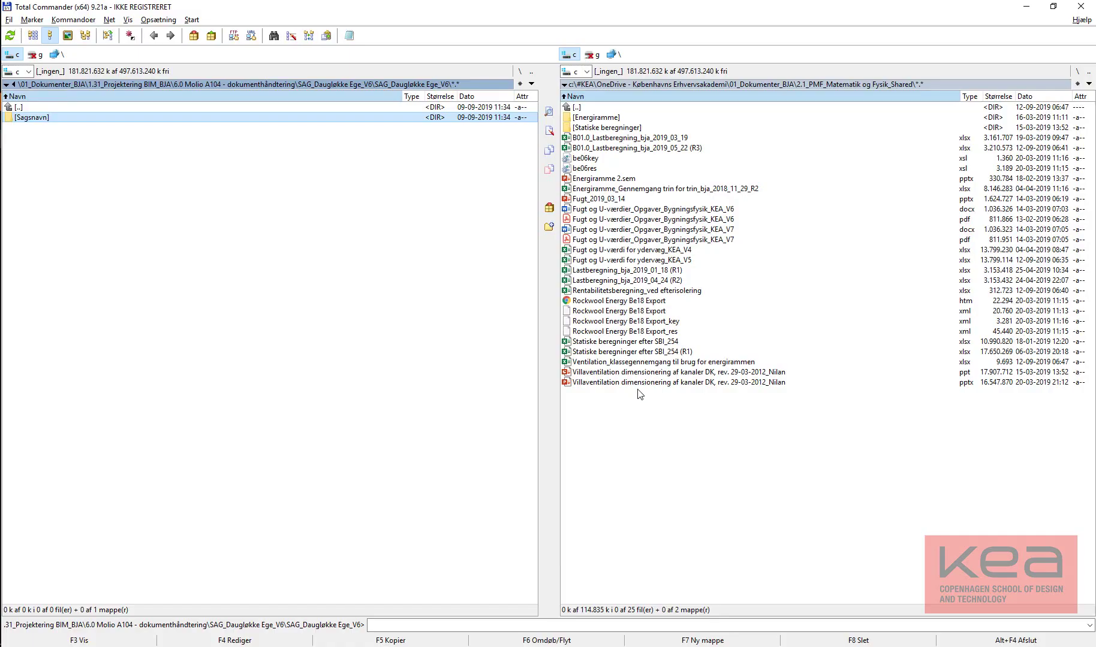
{"action": "key", "text": "alt+Tab"}
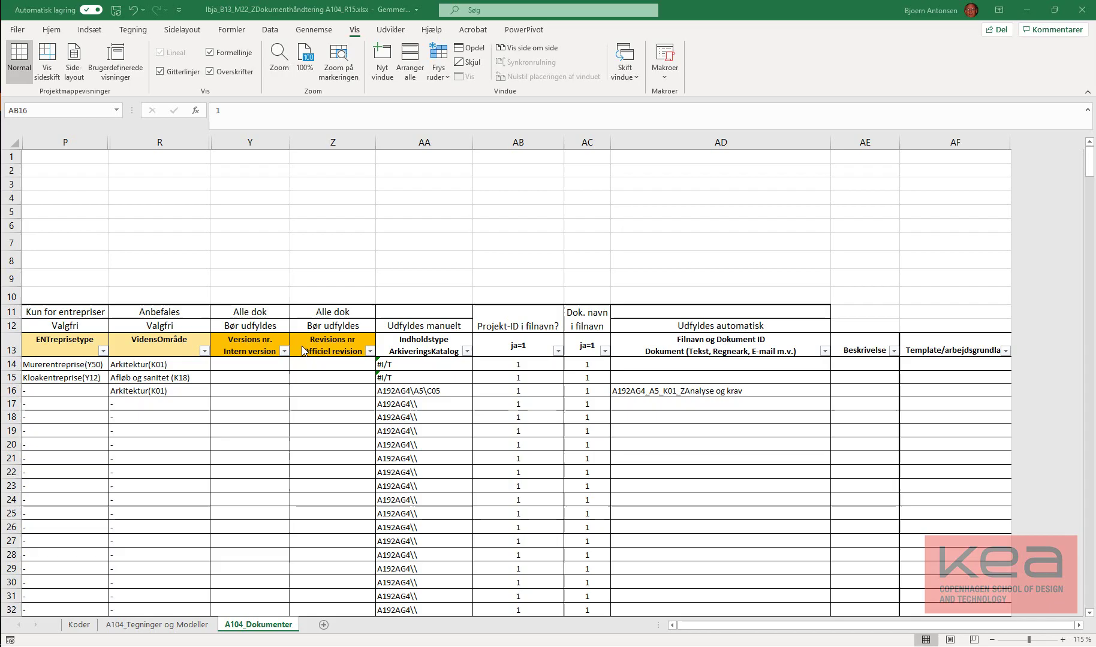